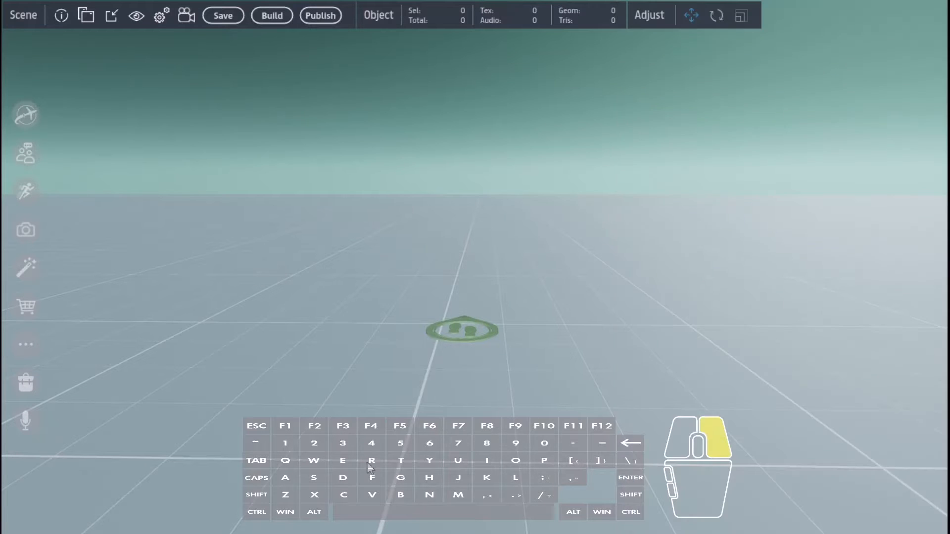
# - Open the scene's inventory and list the items from all sources
pyautogui.moveTo(367, 463)
pyautogui.mouseDown(button='right')
pyautogui.moveTo(357, 438)
pyautogui.moveTo(371, 453)
pyautogui.moveTo(371, 384)
pyautogui.moveTo(597, 378)
pyautogui.moveTo(283, 462)
pyautogui.moveTo(321, 516)
pyautogui.moveTo(370, 459)
pyautogui.mouseUp(button='right')
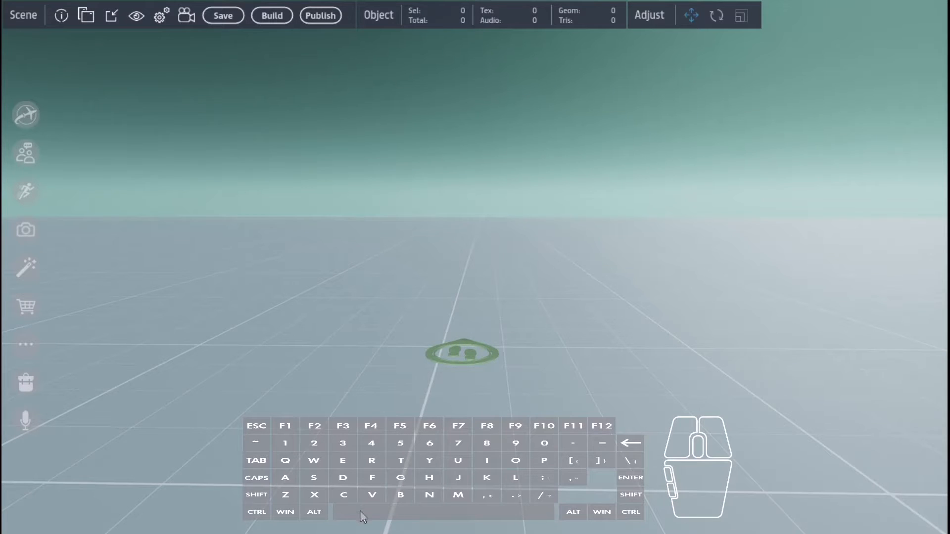
pyautogui.moveTo(630, 471)
pyautogui.mouseDown(button='right')
pyautogui.moveTo(602, 462)
pyautogui.moveTo(643, 478)
pyautogui.moveTo(636, 460)
pyautogui.mouseUp(button='right')
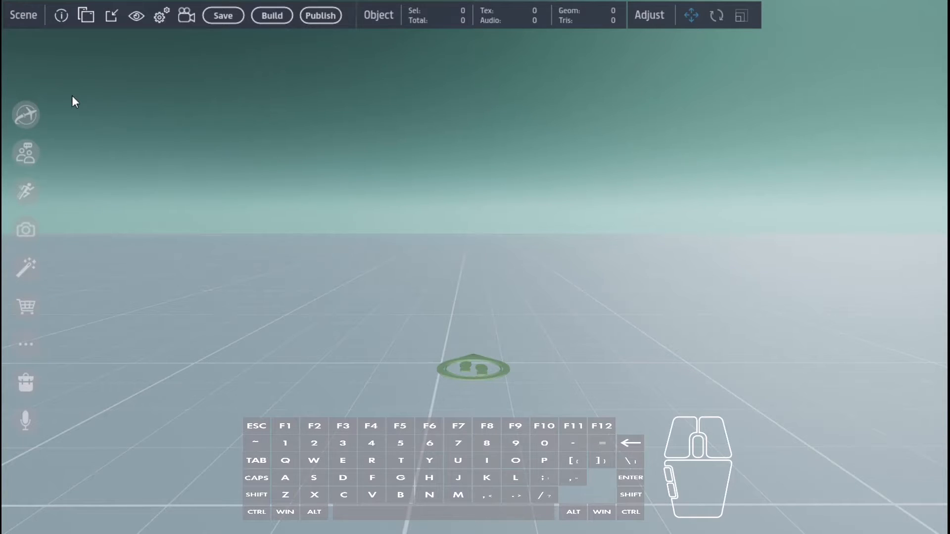
pyautogui.click(85, 13)
pyautogui.click(123, 110)
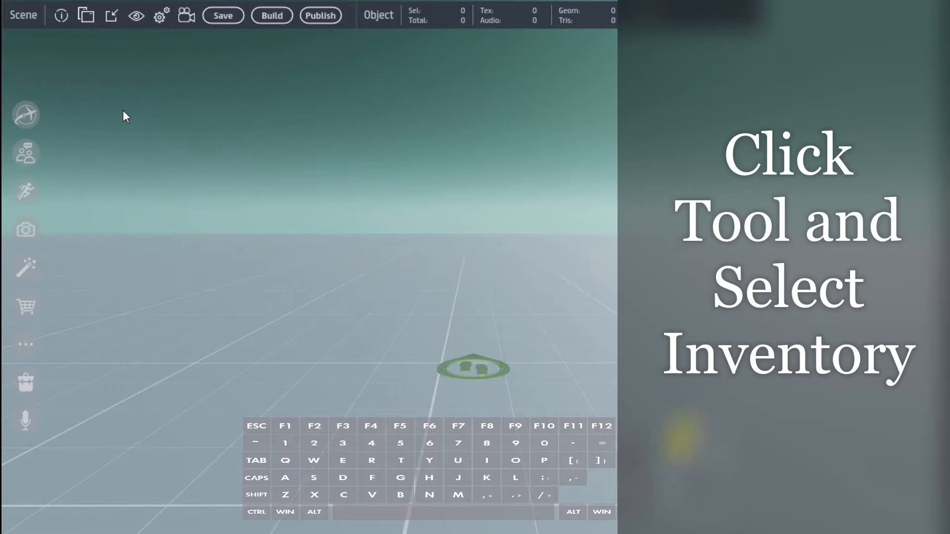
pyautogui.moveTo(435, 60); pyautogui.dragTo(661, 67)
pyautogui.click(402, 96)
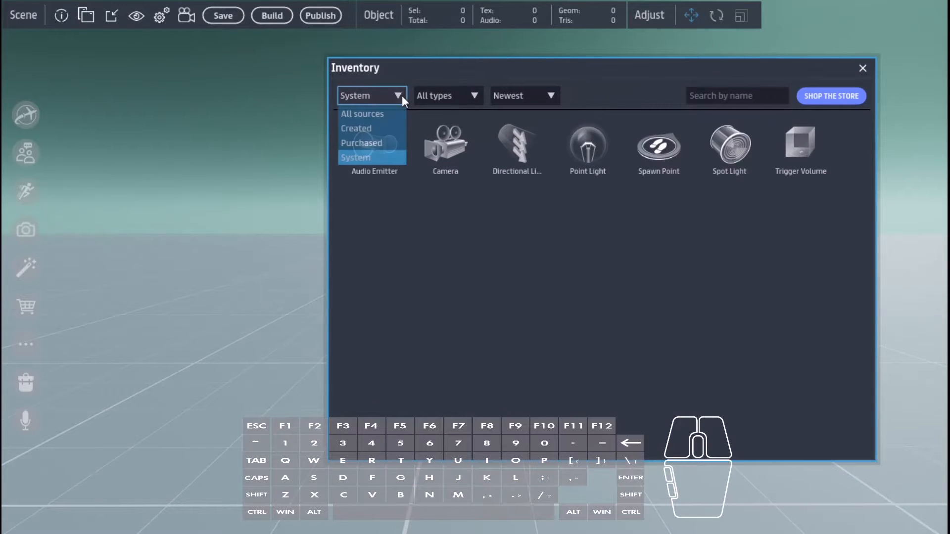
pyautogui.click(367, 111)
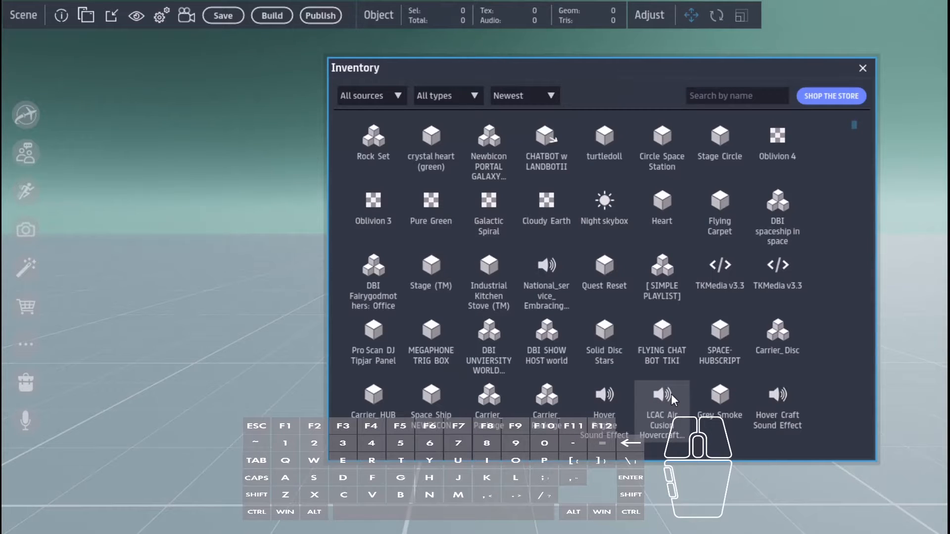
# - Open the store from the inventory and display its list of item categories
pyautogui.click(815, 98)
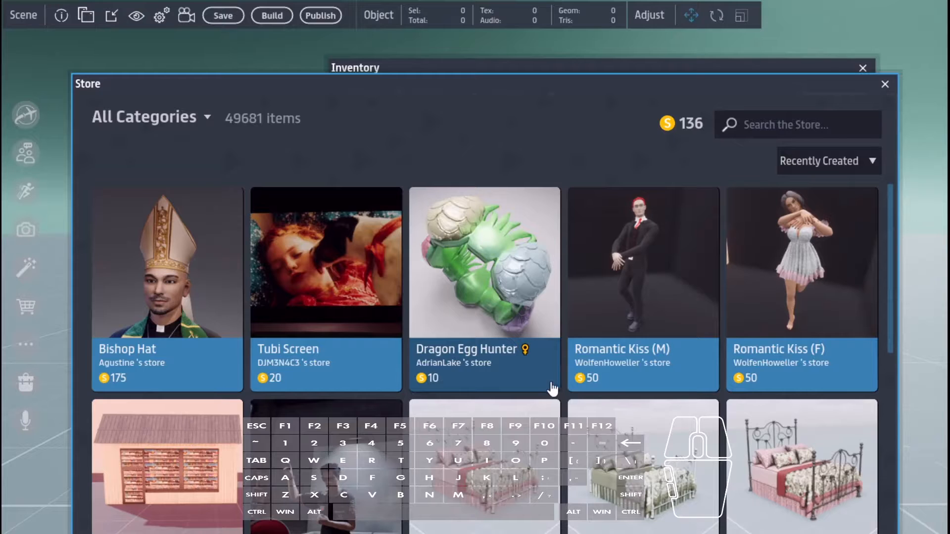
pyautogui.click(208, 119)
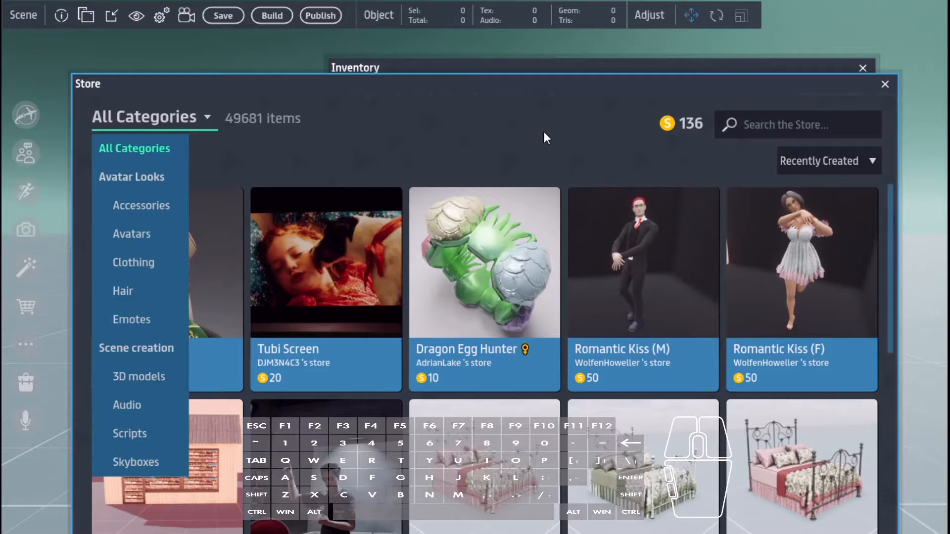
# - Switch to the Chrome window showing sansar.com and open the site's Store page from the footer
pyautogui.moveTo(949, 99); pyautogui.dragTo(468, 51)
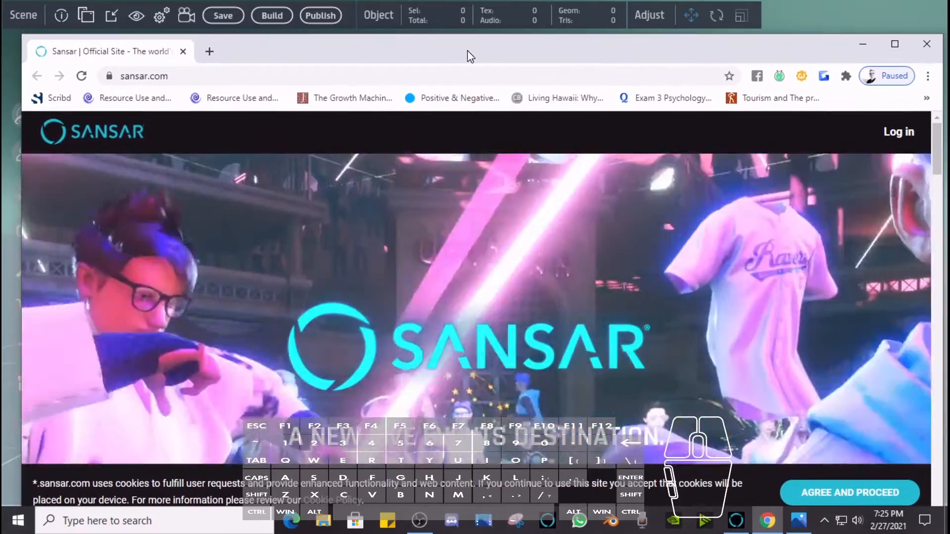
pyautogui.scroll(-6, 463, 186)
pyautogui.scroll(-15, 467, 198)
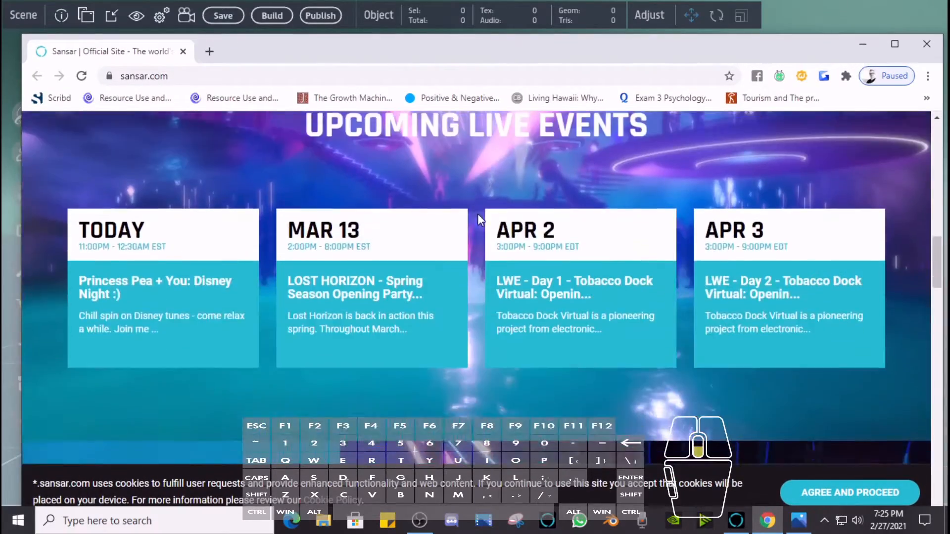
pyautogui.scroll(-8, 488, 229)
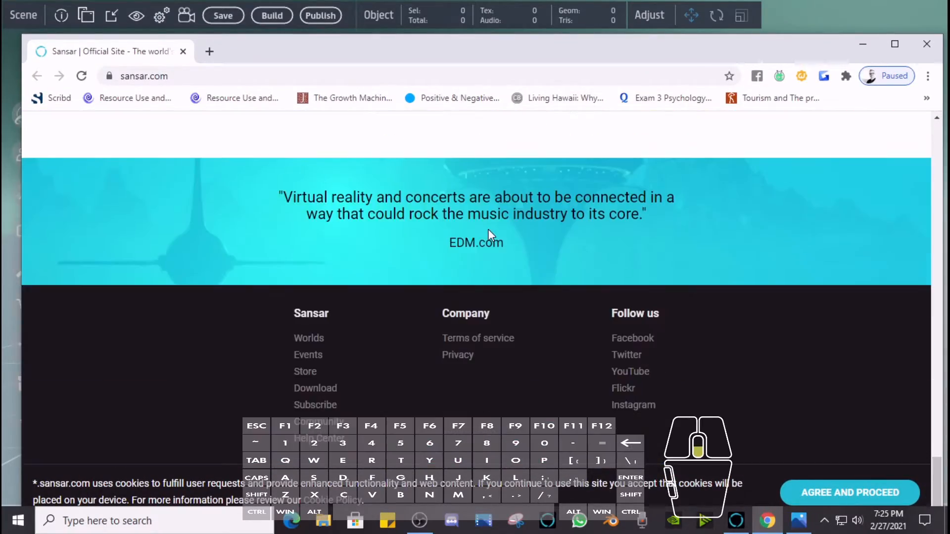
pyautogui.click(307, 377)
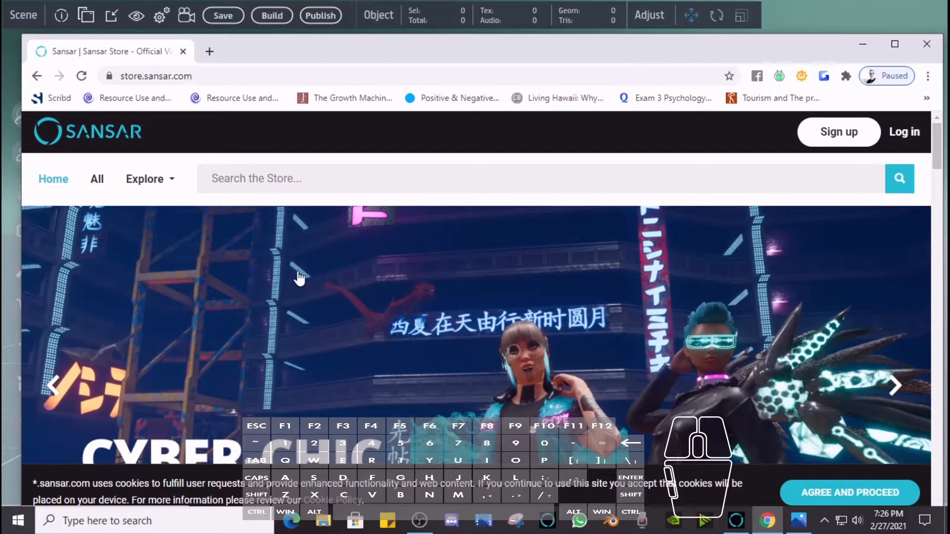
# - Log in to the Sansar account on the store website with the saved credentials
pyautogui.scroll(-12, 318, 251)
pyautogui.scroll(-2, 336, 271)
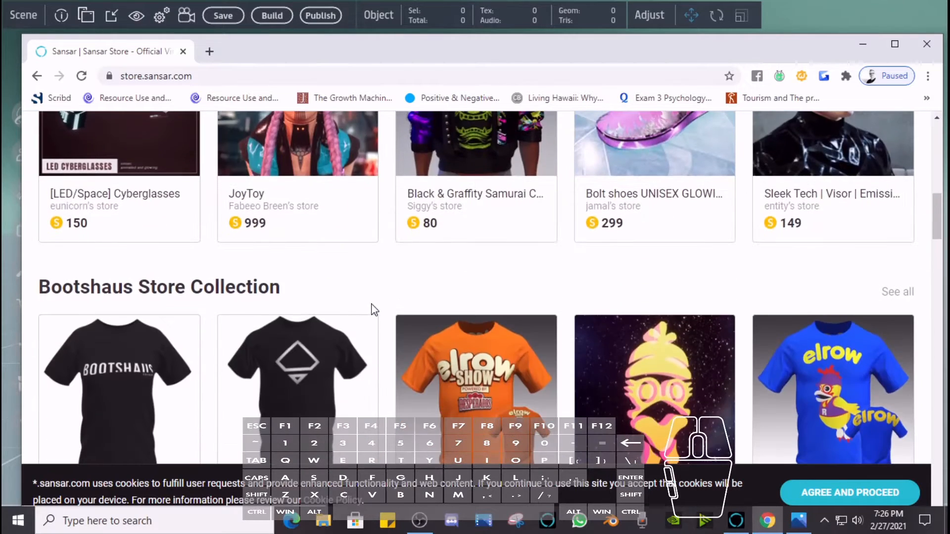
pyautogui.scroll(4, 371, 310)
pyautogui.scroll(8, 374, 339)
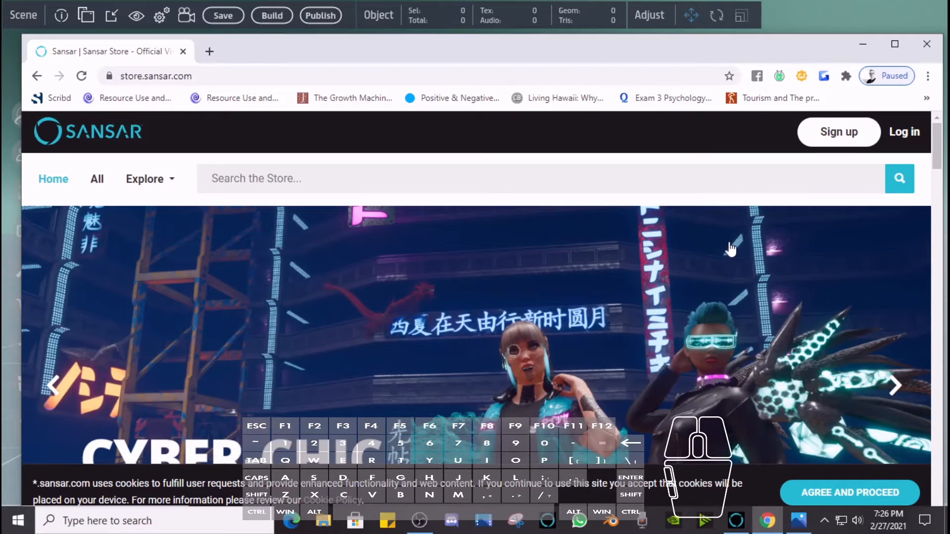
pyautogui.click(905, 134)
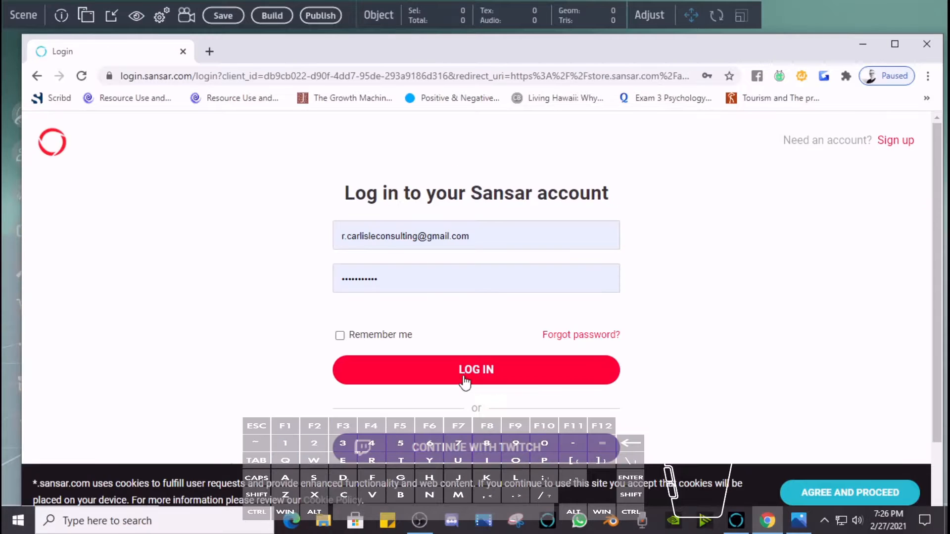
pyautogui.click(464, 379)
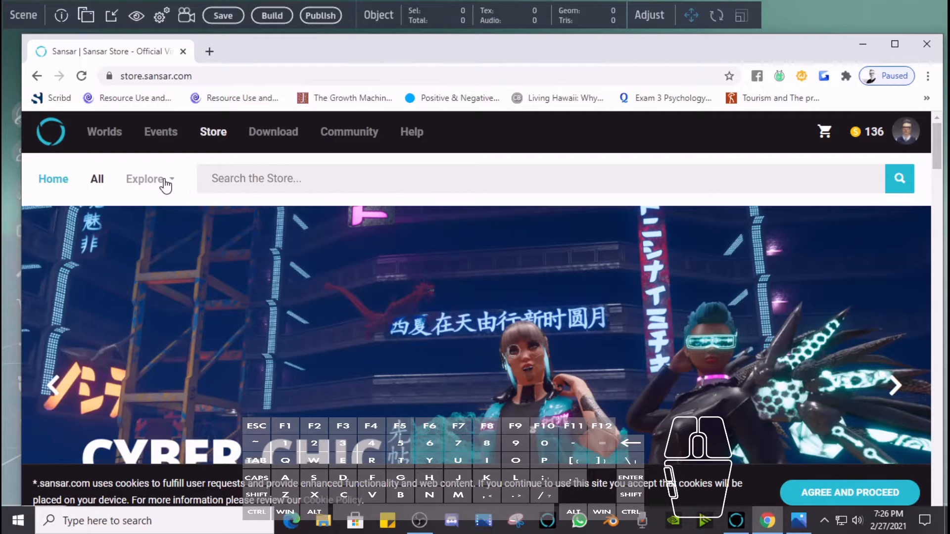
# - Show all store items and filter them to the 3D models category under Scene creation
pyautogui.click(96, 183)
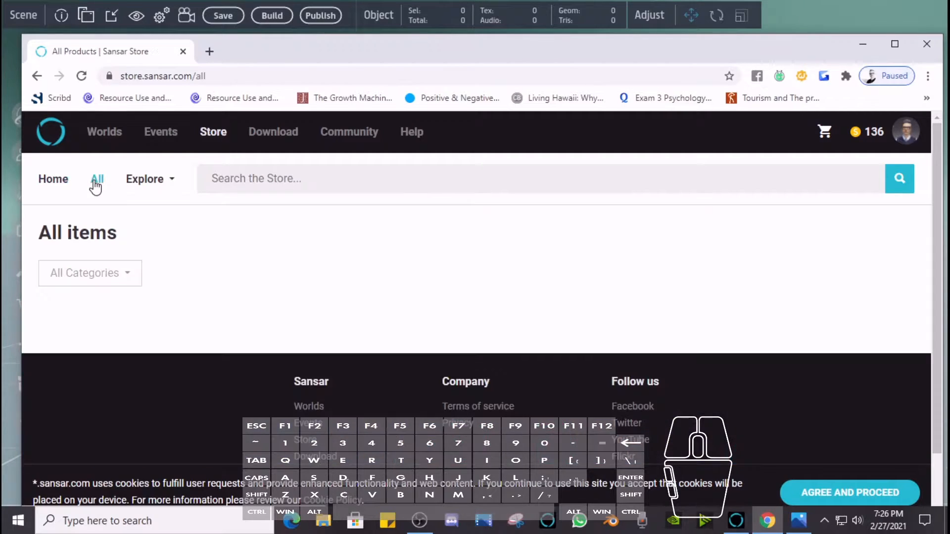
pyautogui.scroll(-1, 132, 225)
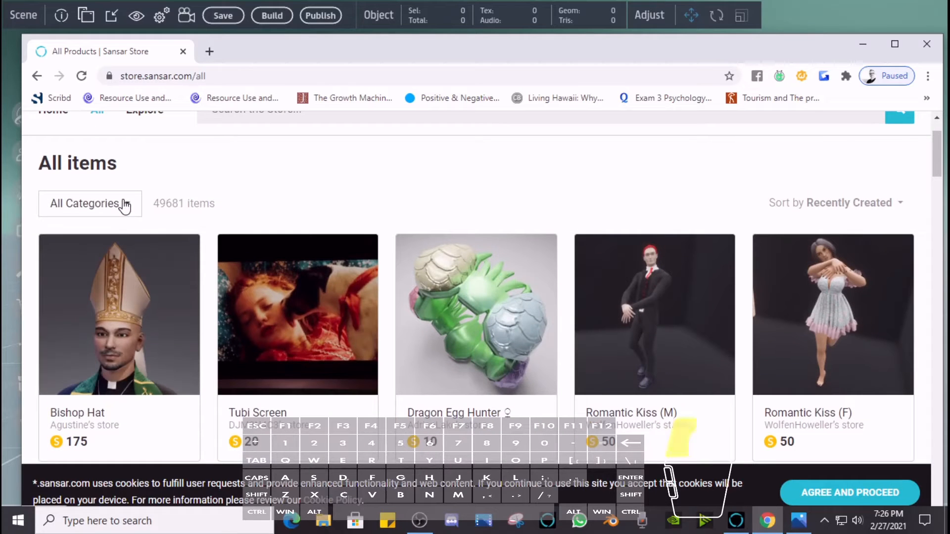
pyautogui.click(123, 203)
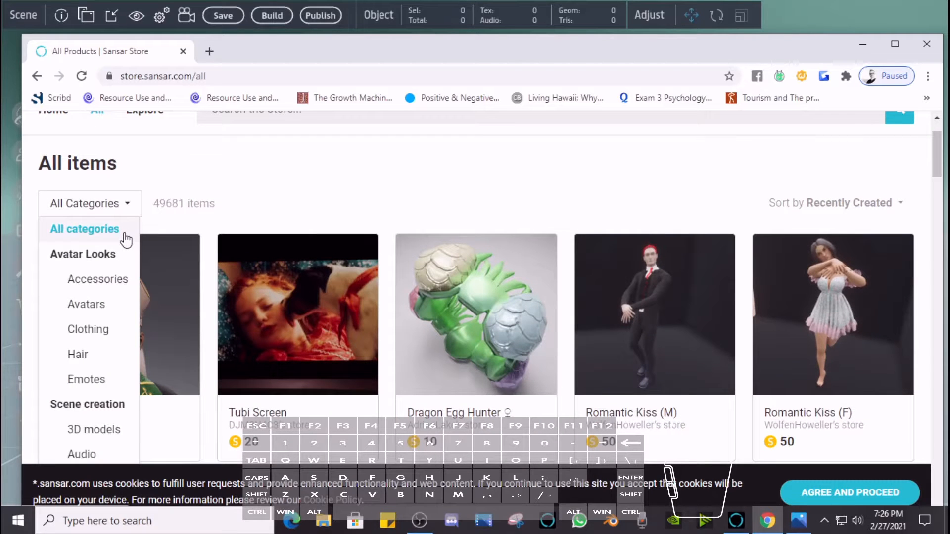
pyautogui.scroll(-3, 118, 253)
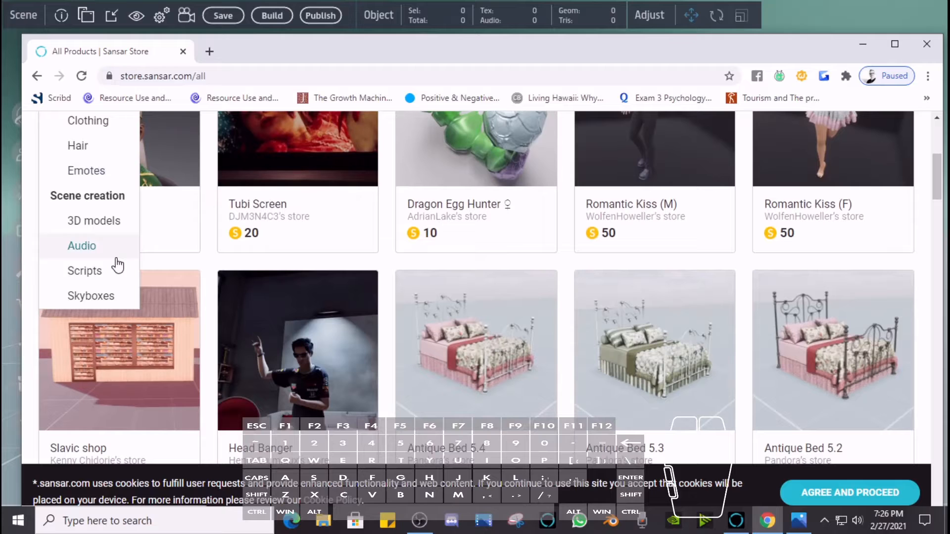
pyautogui.click(100, 230)
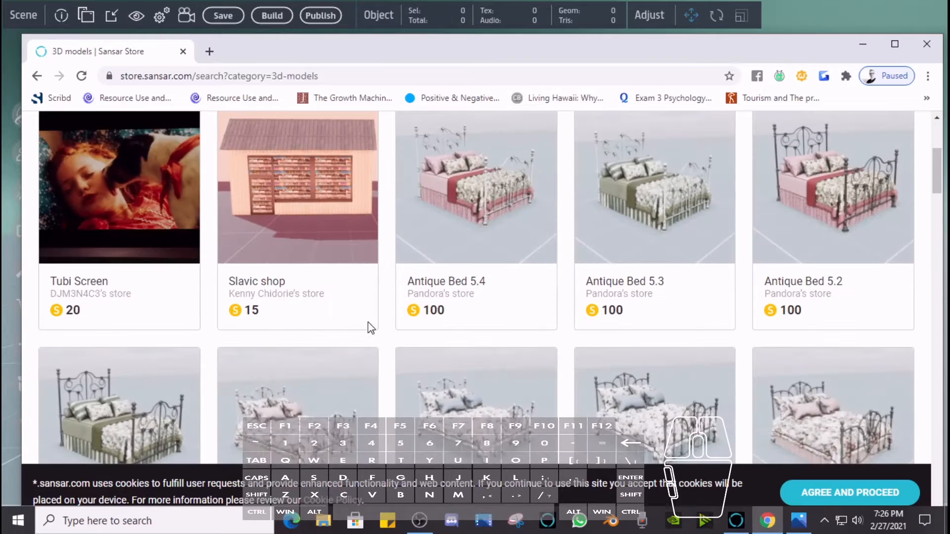
# - Sort the 3D models by Price (Low to High)
pyautogui.scroll(4, 376, 317)
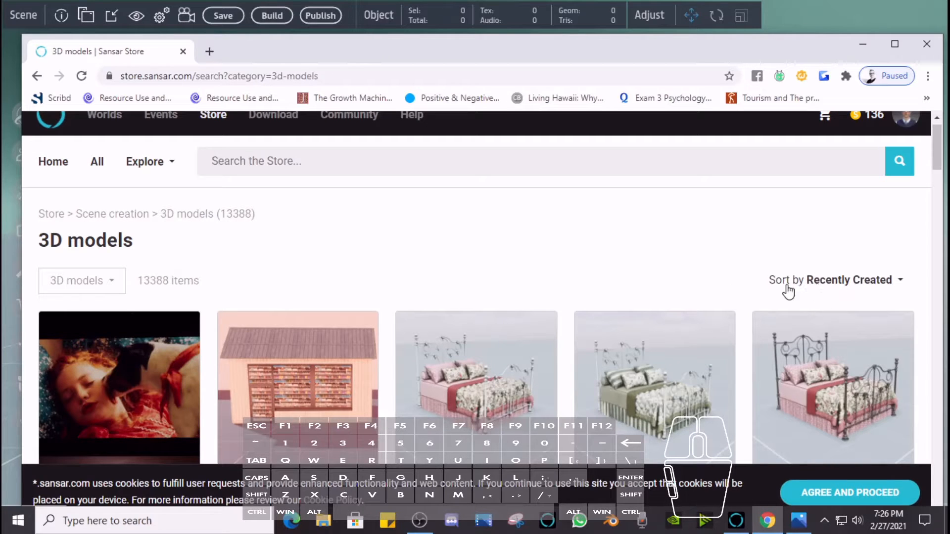
pyautogui.click(844, 281)
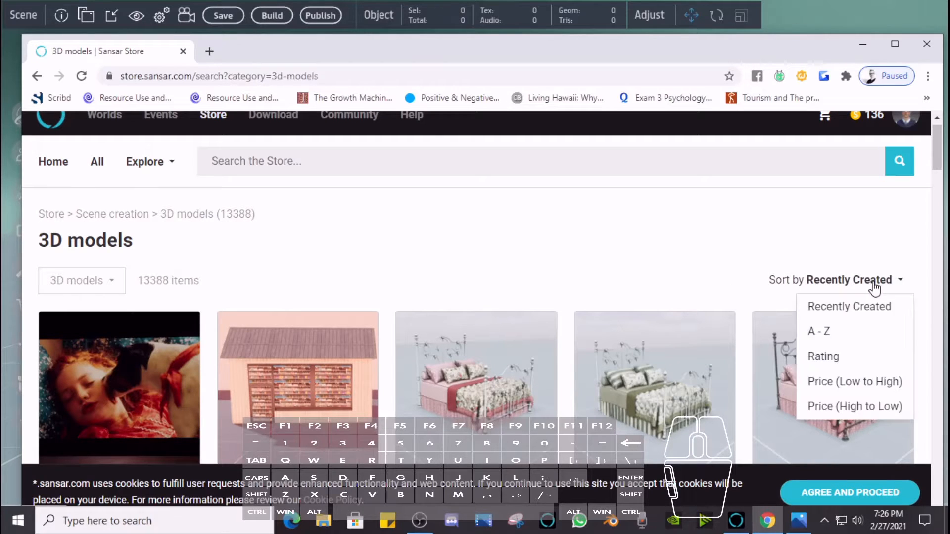
pyautogui.click(843, 390)
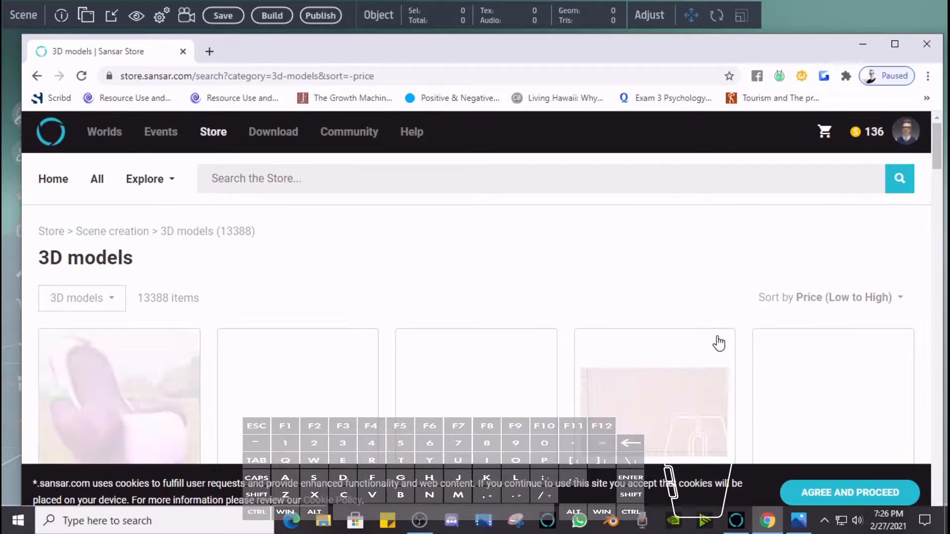
# - Look through the cheapest 3D models, checking their prices, ratings and creators
pyautogui.scroll(-2, 719, 343)
pyautogui.scroll(-1, 683, 350)
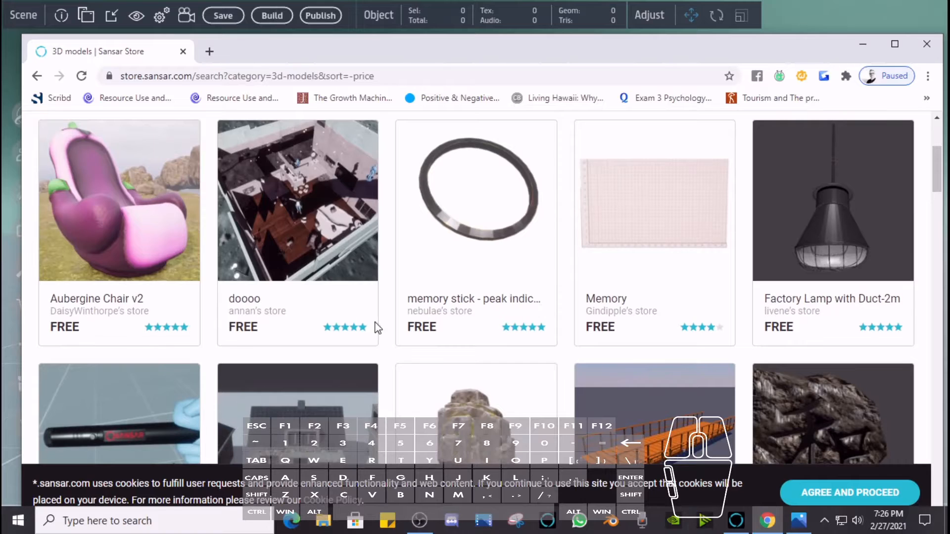
pyautogui.scroll(-8, 425, 328)
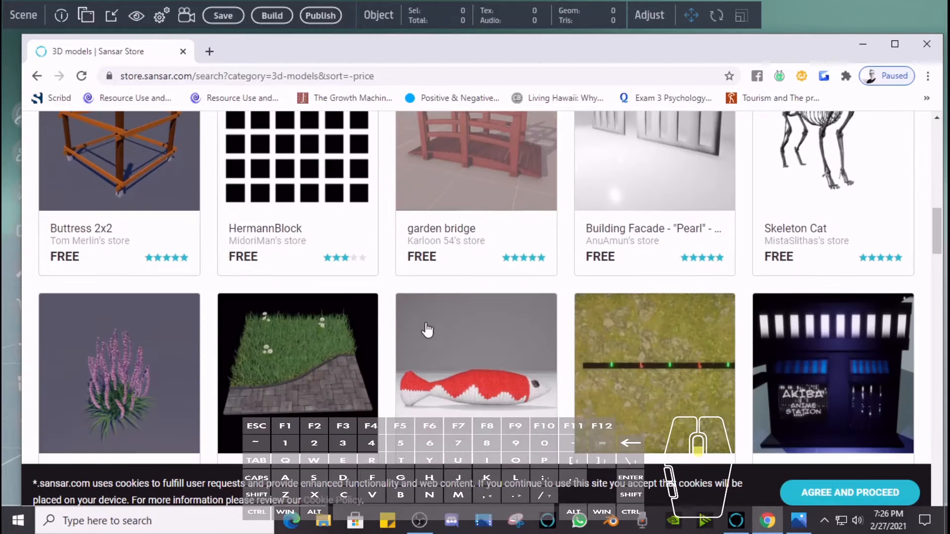
pyautogui.scroll(7, 432, 357)
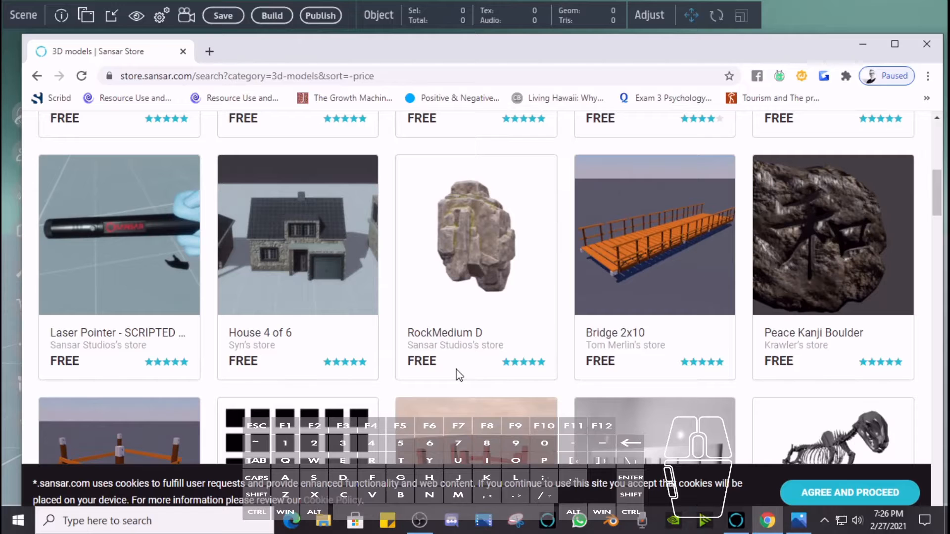
pyautogui.scroll(3, 459, 375)
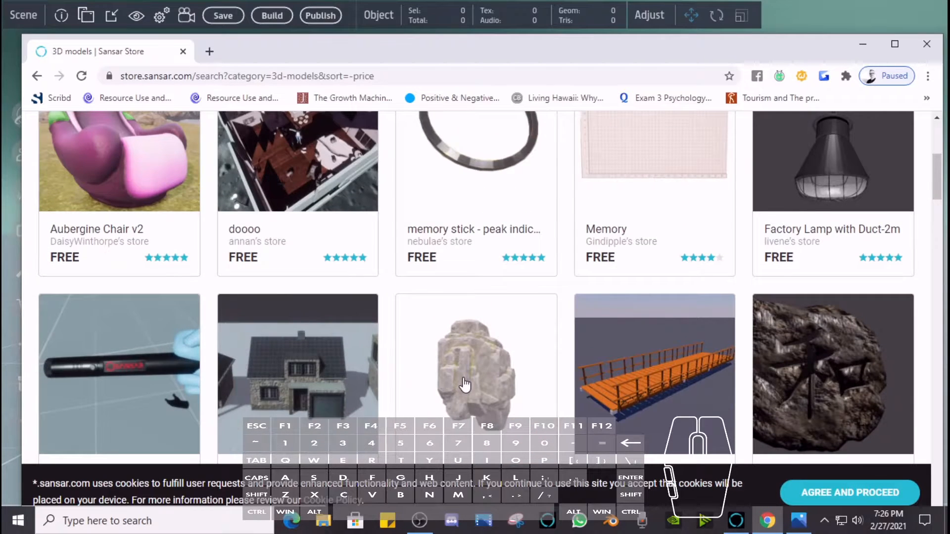
pyautogui.scroll(3, 465, 384)
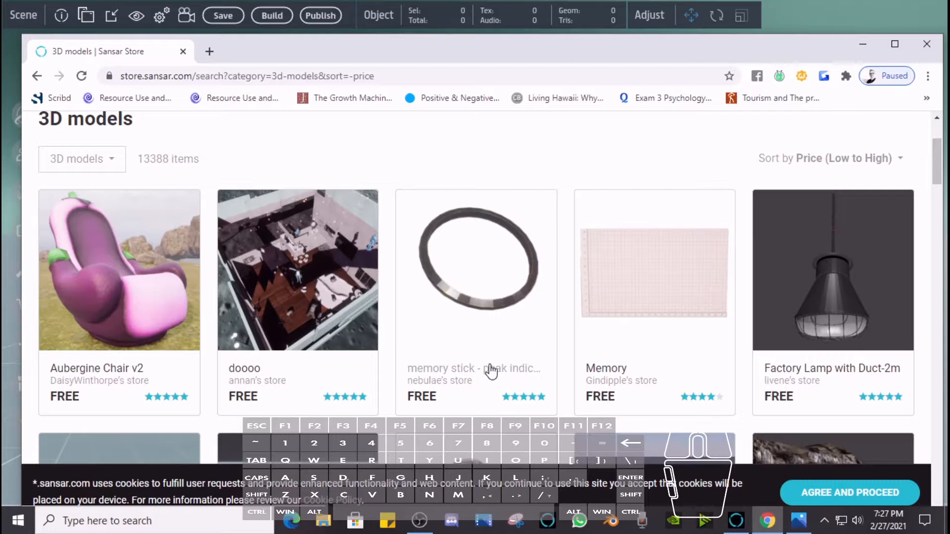
pyautogui.scroll(-3, 491, 371)
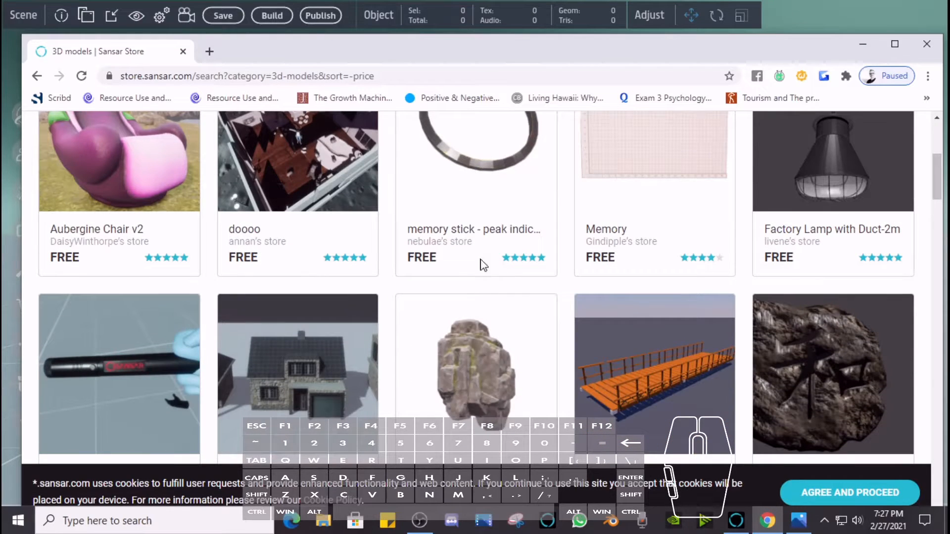
pyautogui.scroll(-3, 503, 365)
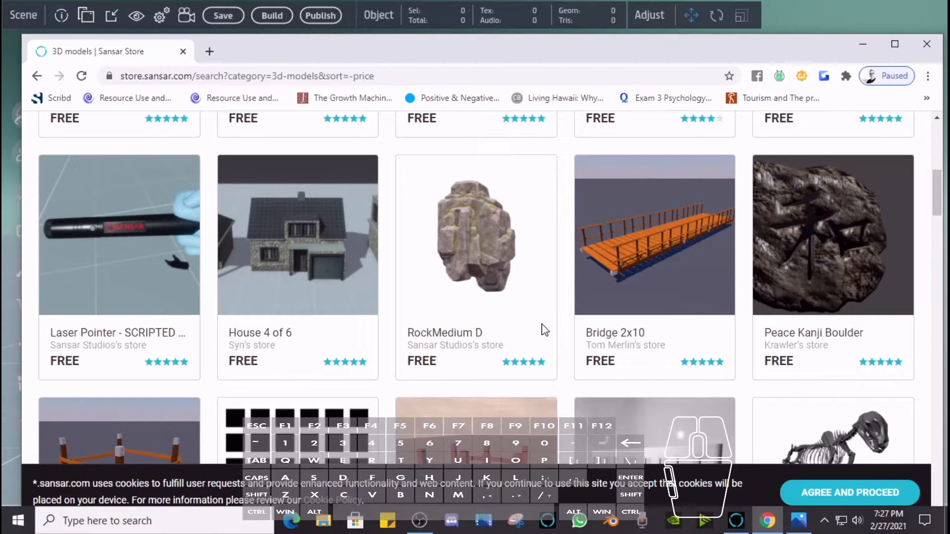
# - Open the Sansar Studios store from the RockMedium D listing and browse its items
pyautogui.click(473, 347)
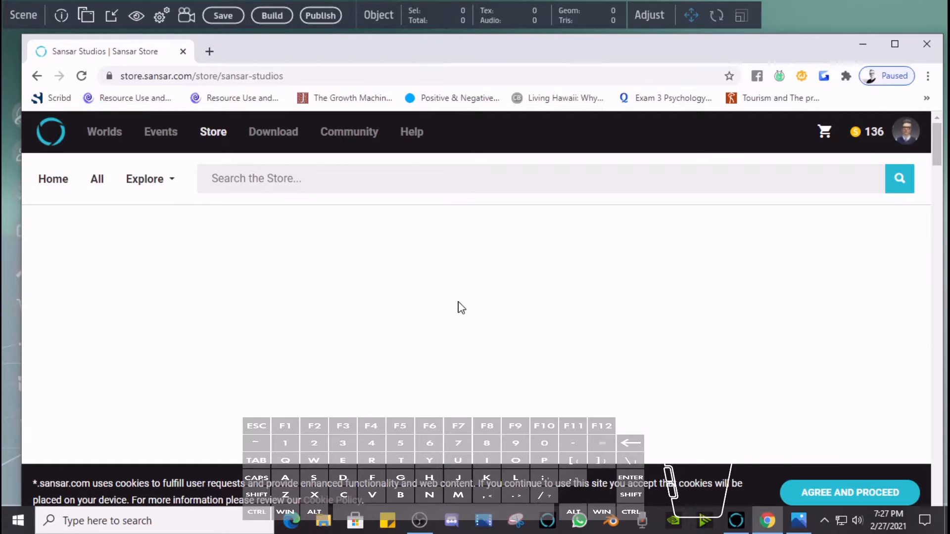
pyautogui.scroll(-10, 466, 306)
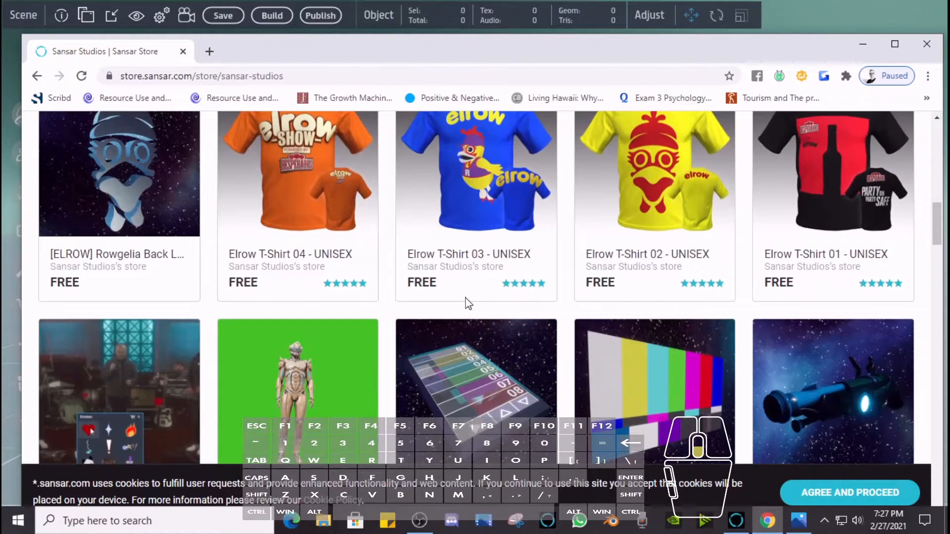
pyautogui.scroll(-4, 467, 301)
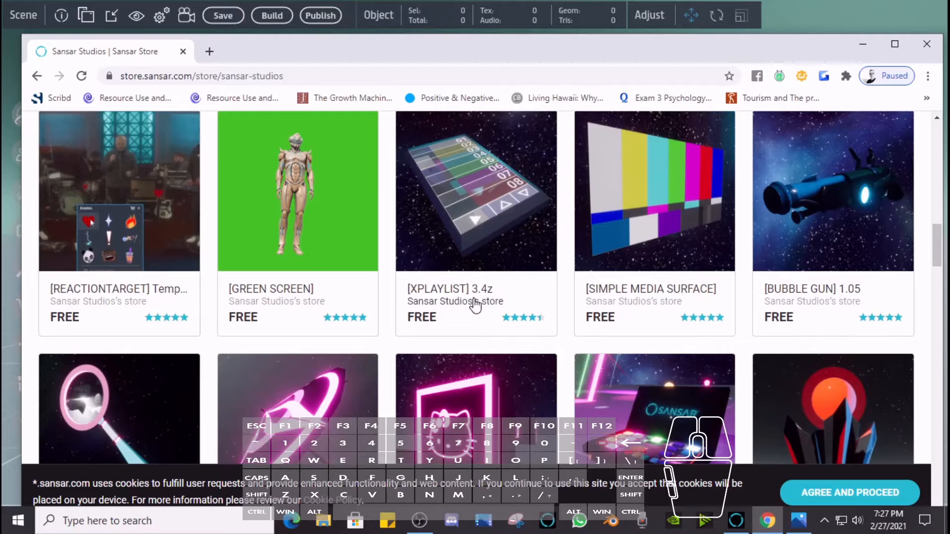
pyautogui.scroll(-6, 464, 321)
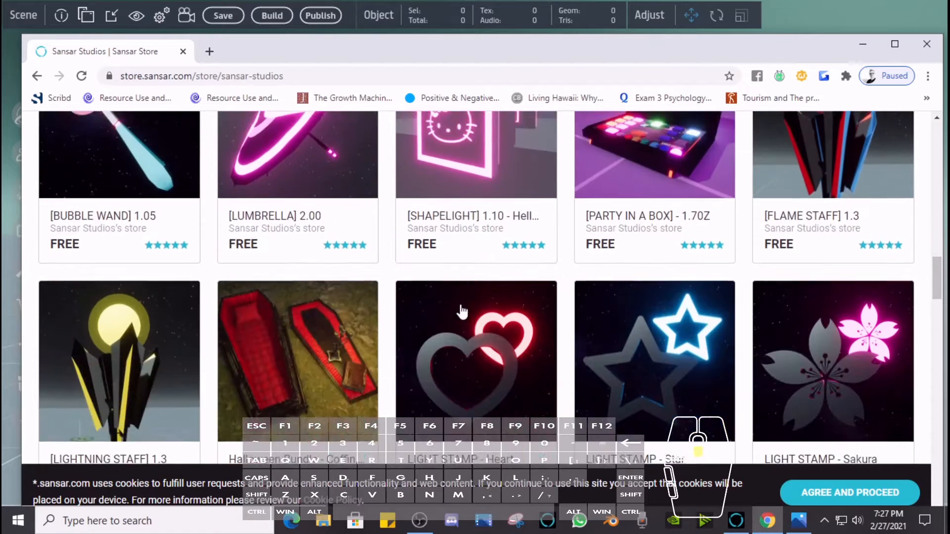
pyautogui.scroll(-4, 435, 324)
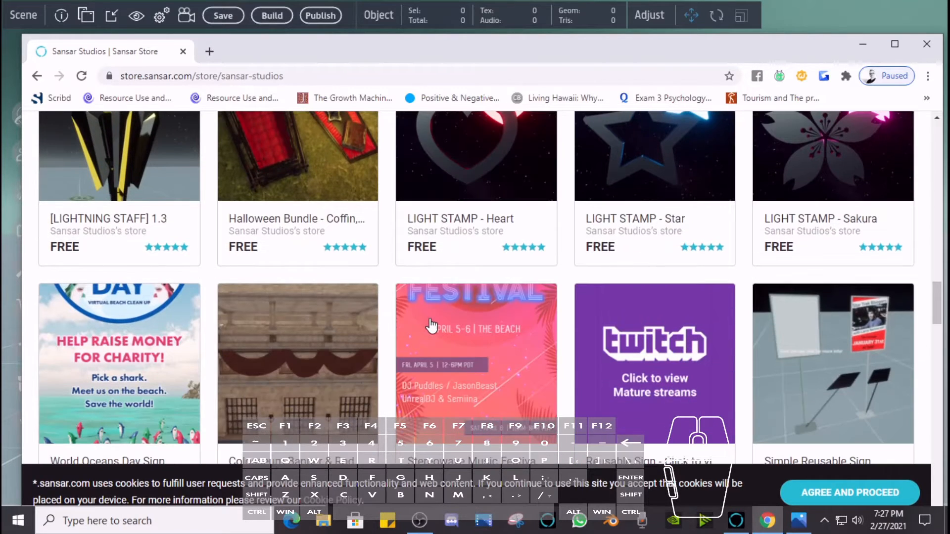
# - Look through the remaining items on the first page of the Sansar Studios store, checking their prices and ratings
pyautogui.scroll(-5, 430, 321)
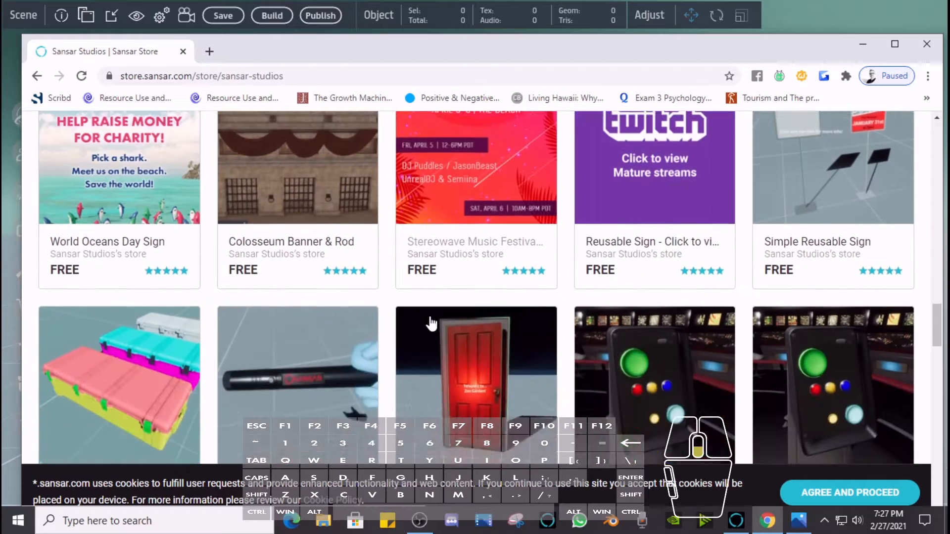
pyautogui.scroll(-3, 431, 324)
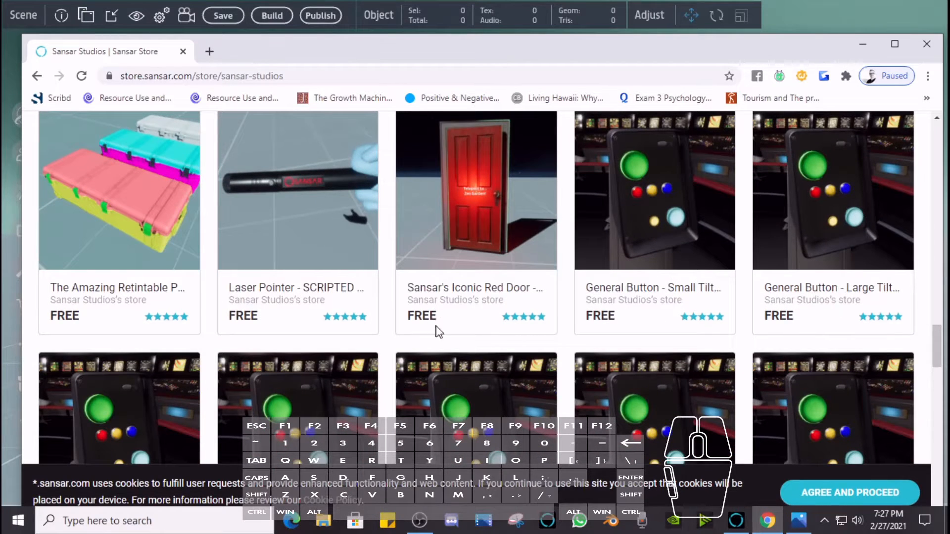
pyautogui.scroll(-4, 445, 329)
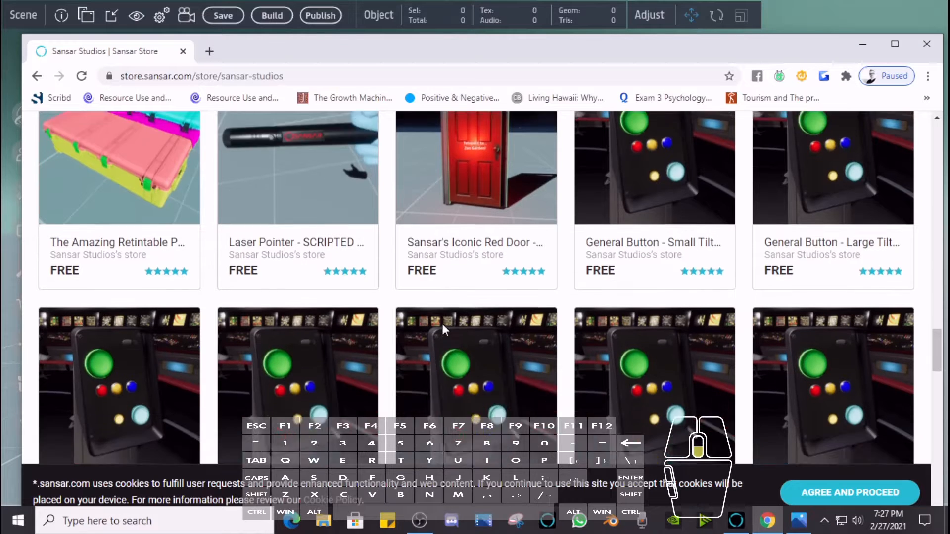
pyautogui.scroll(-4, 440, 337)
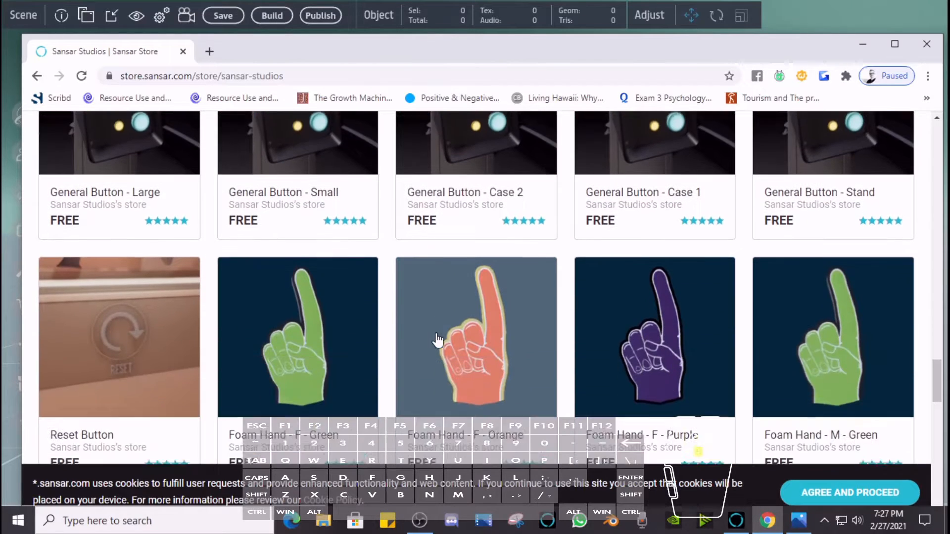
pyautogui.scroll(-3, 438, 344)
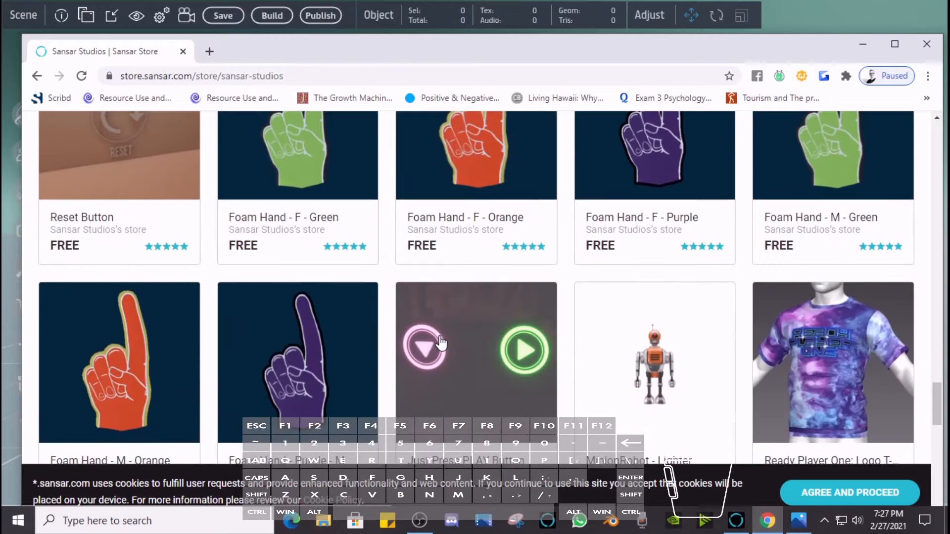
pyautogui.scroll(-10, 443, 341)
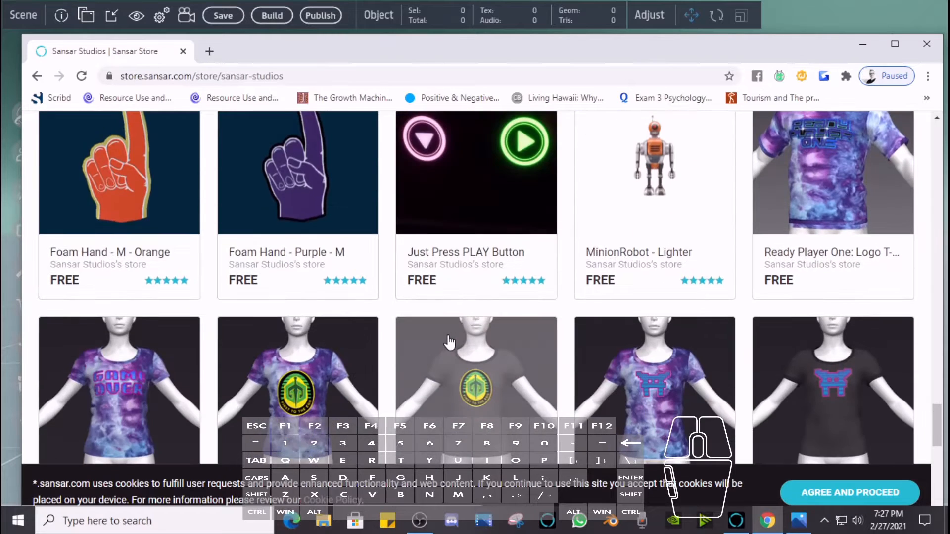
pyautogui.scroll(-4, 453, 339)
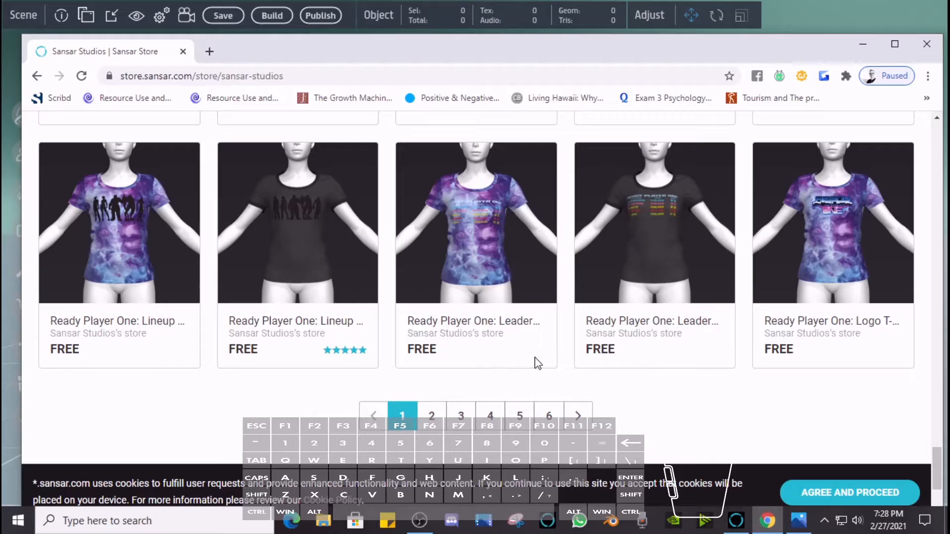
pyautogui.scroll(5, 536, 360)
pyautogui.scroll(20, 554, 301)
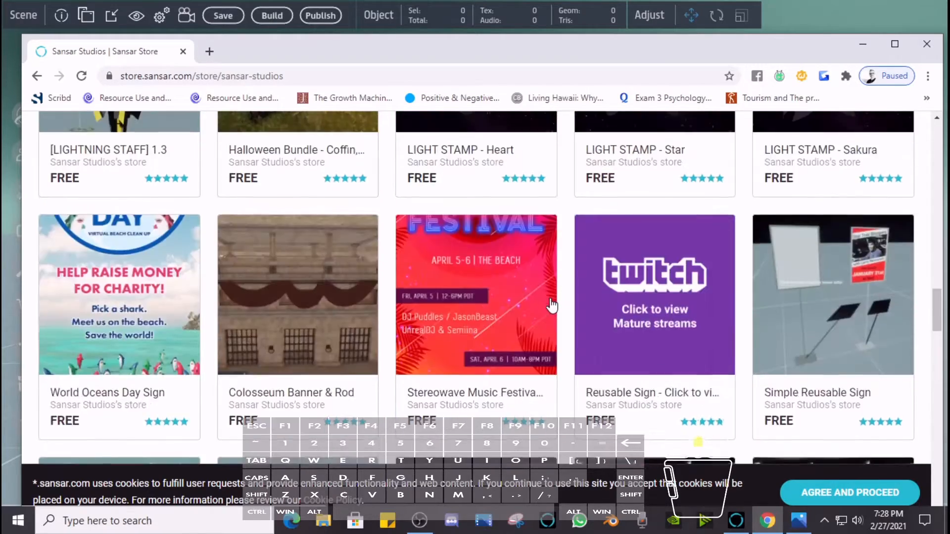
pyautogui.scroll(15, 552, 306)
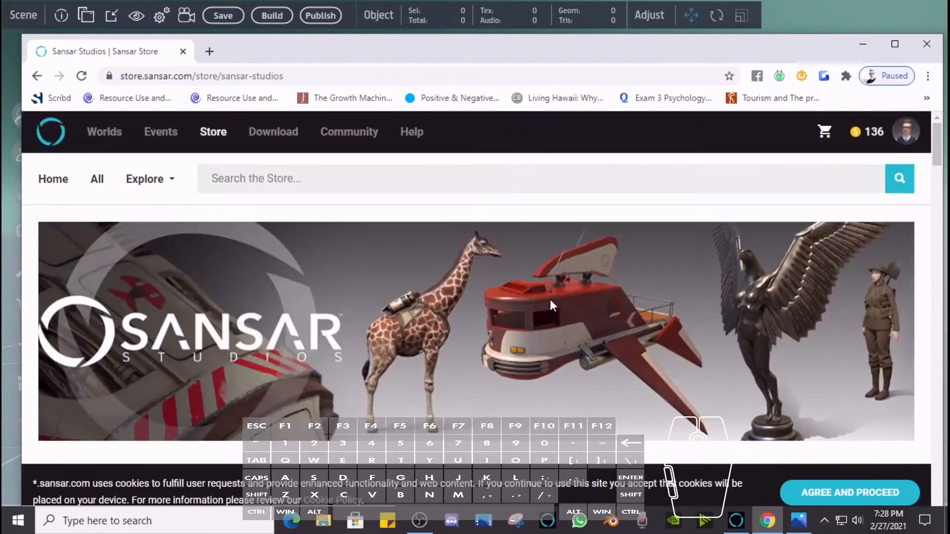
pyautogui.scroll(-6, 550, 302)
pyautogui.scroll(5, 540, 311)
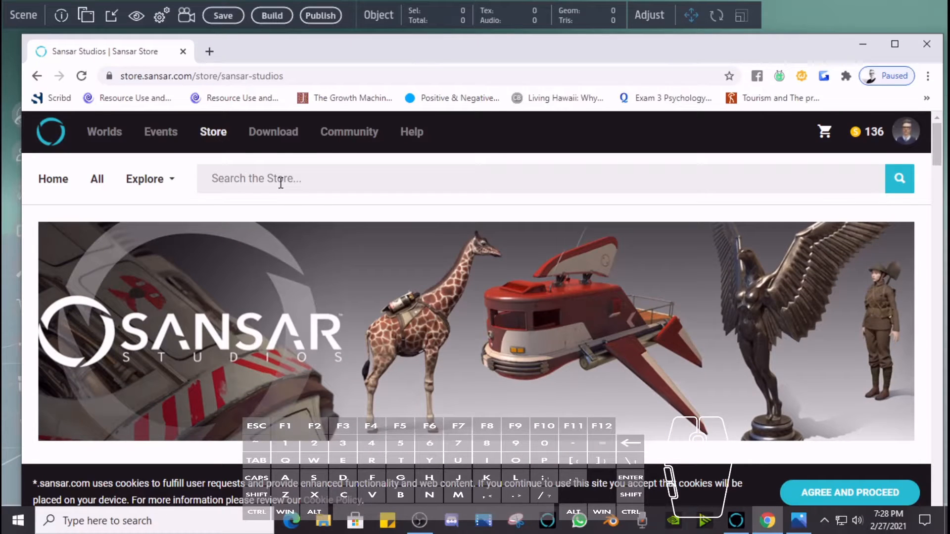
# - Search the store for "land ground" and sort the results by Price (Low to High)
pyautogui.write('land ground')
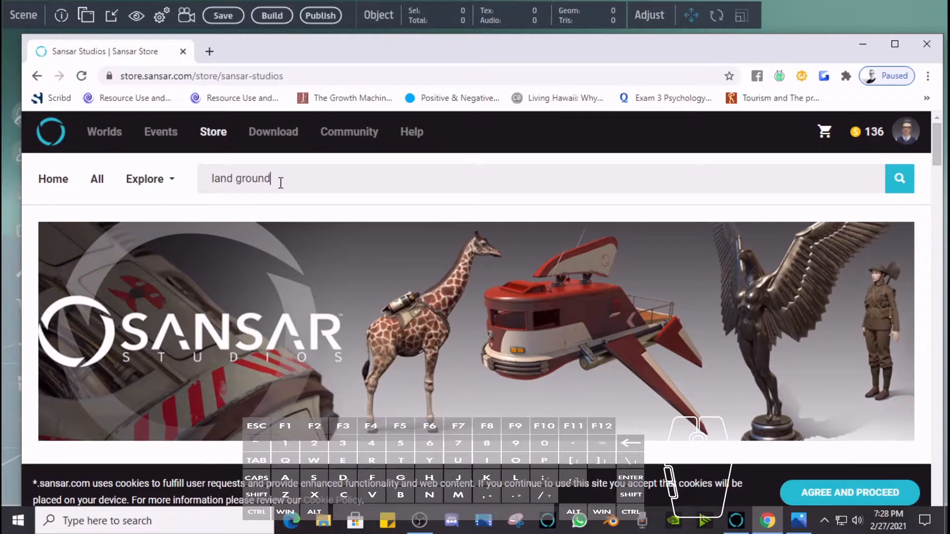
pyautogui.press('Return')
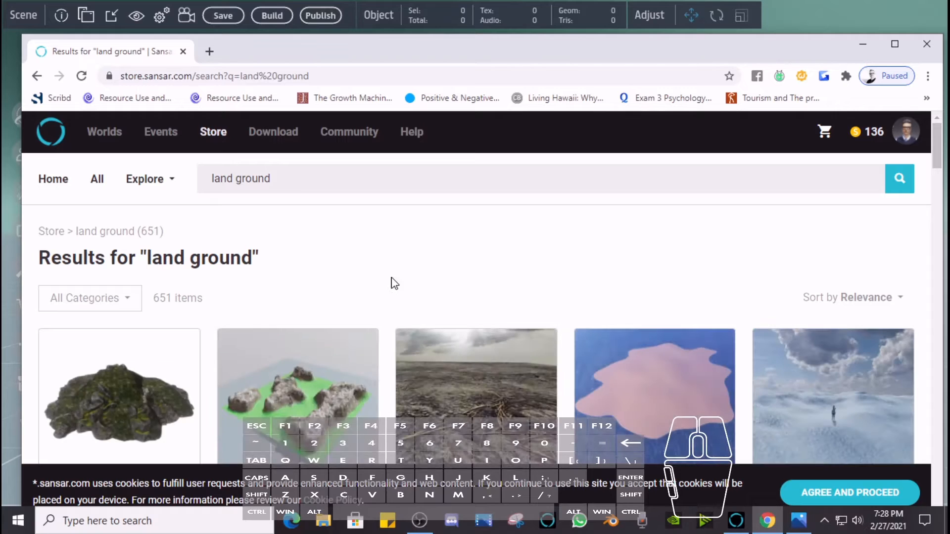
pyautogui.scroll(-4, 393, 282)
pyautogui.scroll(4, 330, 342)
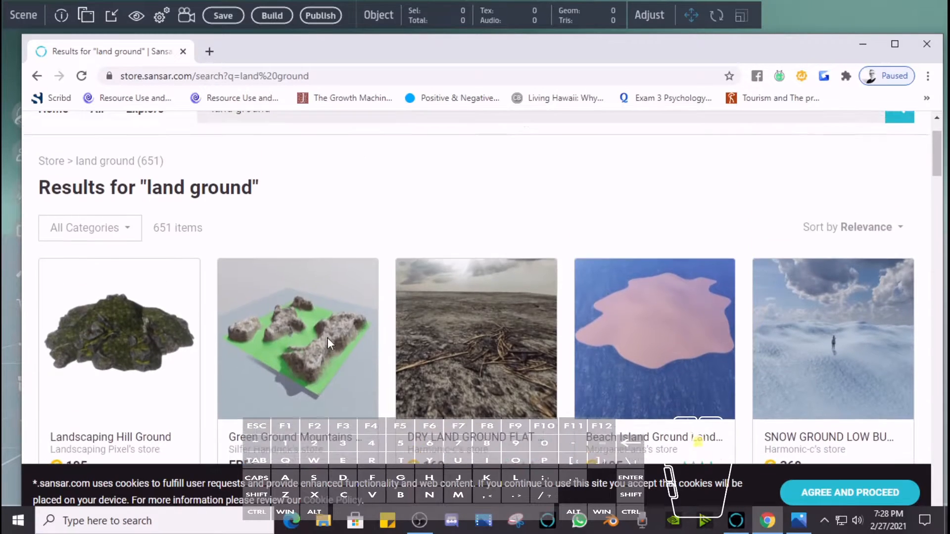
pyautogui.click(867, 301)
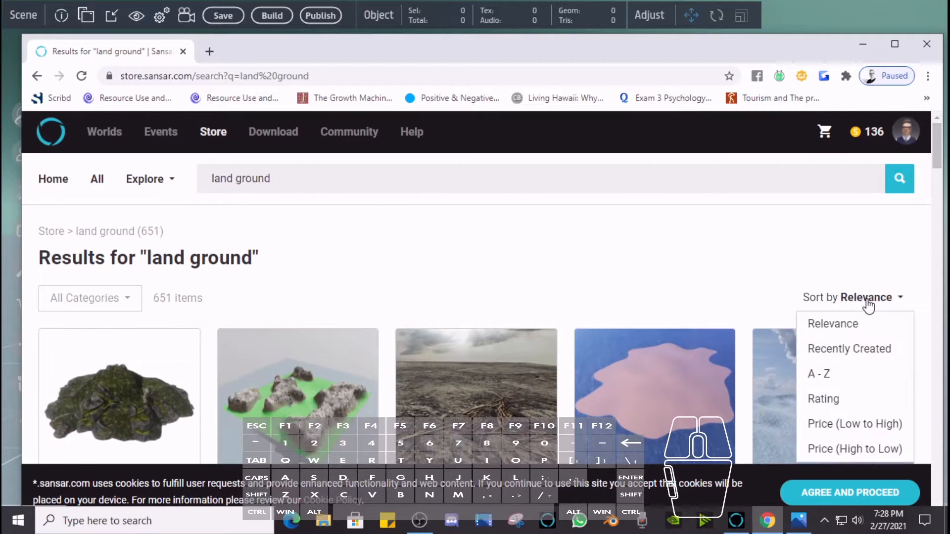
pyautogui.click(856, 424)
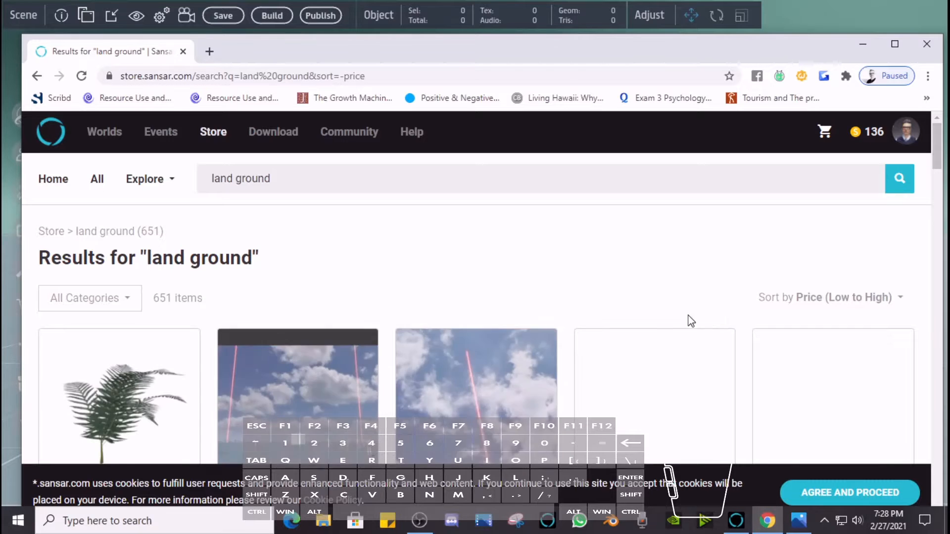
# - Find the free Forest Autumn Ground among the cheapest results and get it for the Sansar inventory
pyautogui.scroll(-3, 654, 322)
pyautogui.scroll(-4, 655, 320)
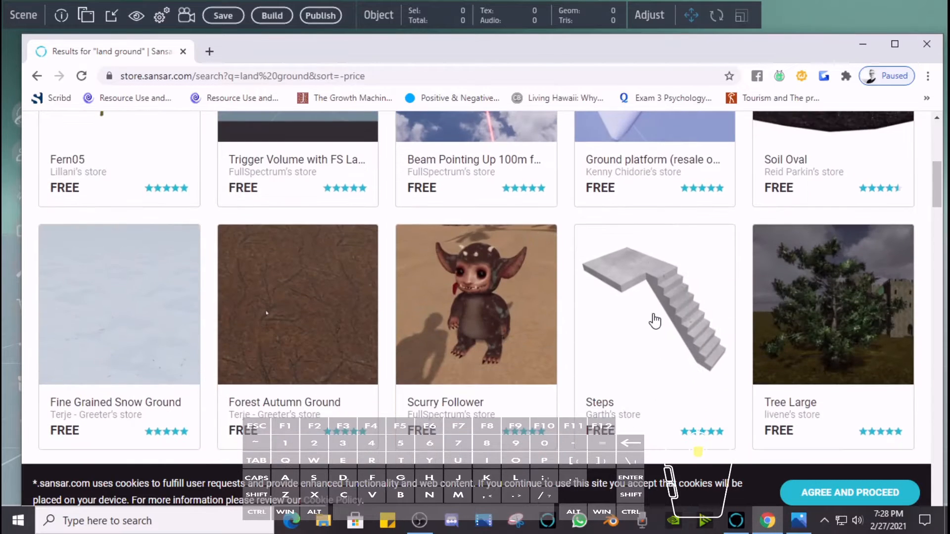
pyautogui.scroll(-3, 655, 321)
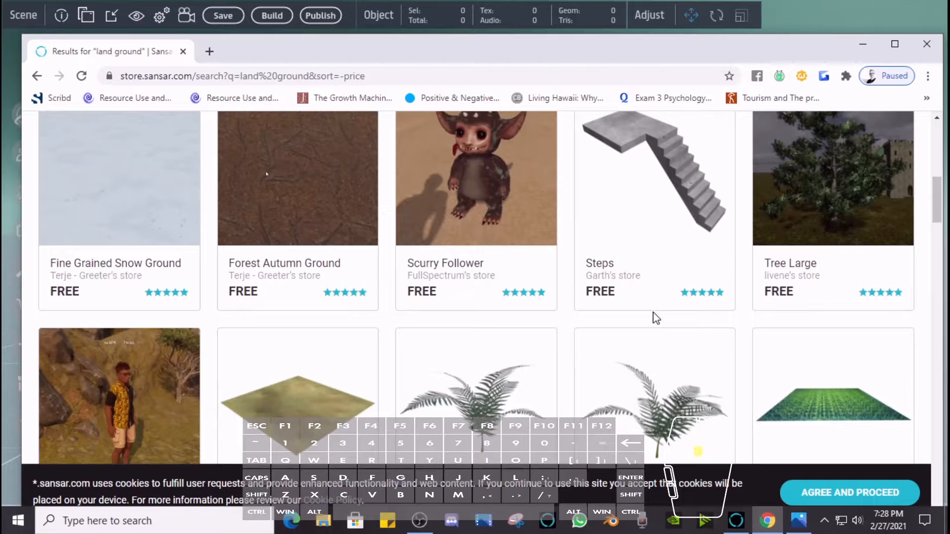
pyautogui.scroll(3, 535, 355)
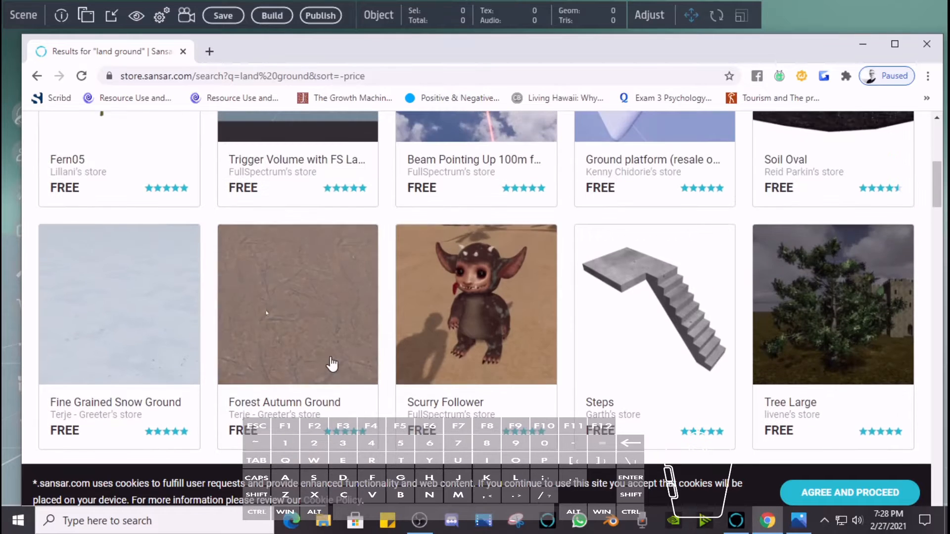
pyautogui.scroll(-1, 329, 363)
pyautogui.scroll(-4, 329, 362)
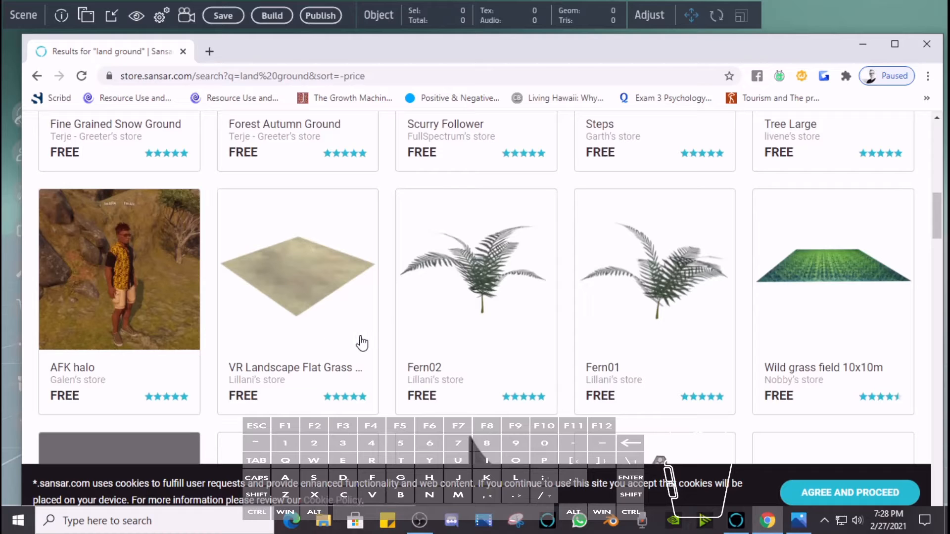
pyautogui.scroll(4, 346, 332)
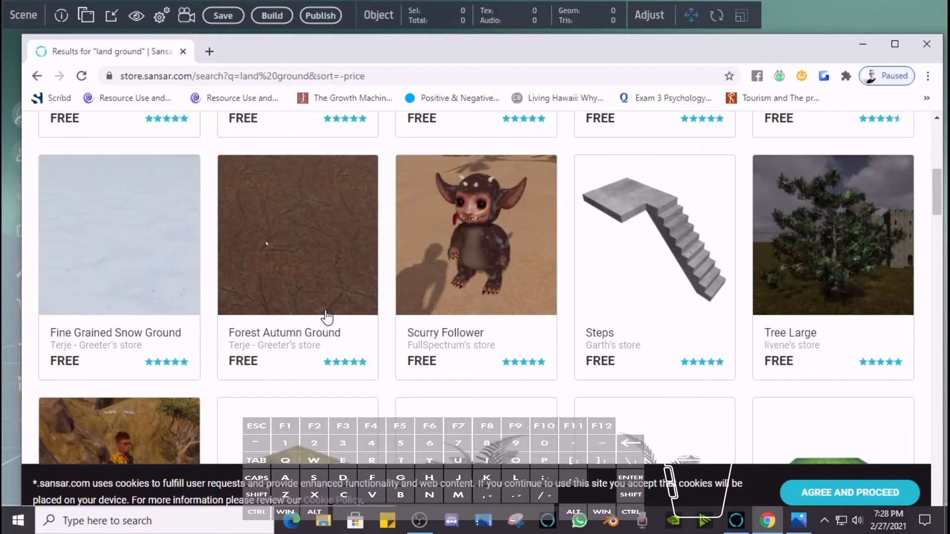
pyautogui.click(298, 247)
pyautogui.scroll(-3, 404, 257)
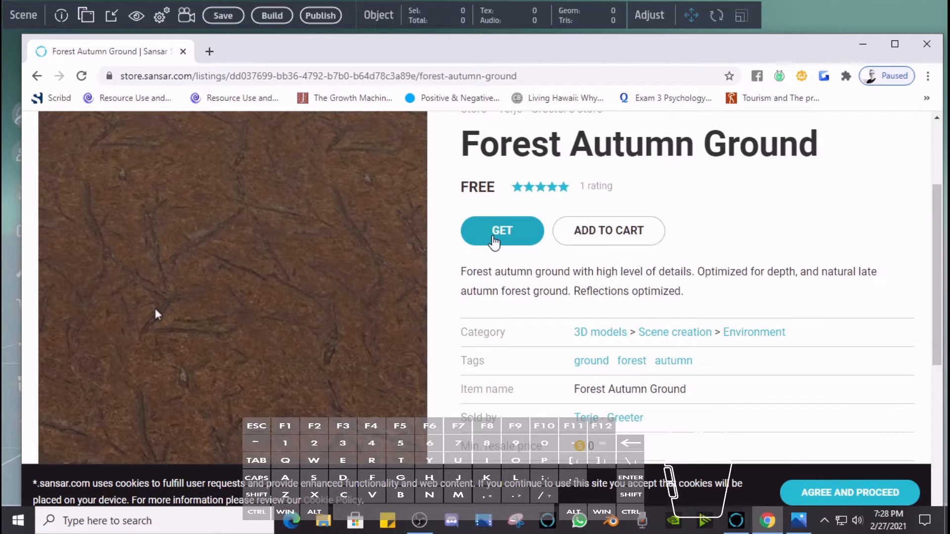
pyautogui.click(493, 238)
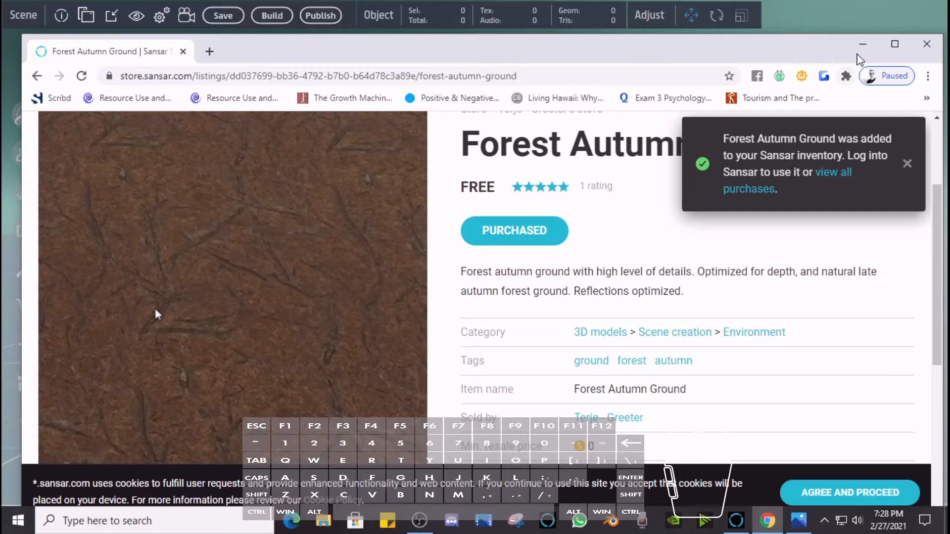
# - Switch back to the Sansar scene editor, close the in-editor Store, and move the Inventory aside to expose more of the scene
pyautogui.click(866, 47)
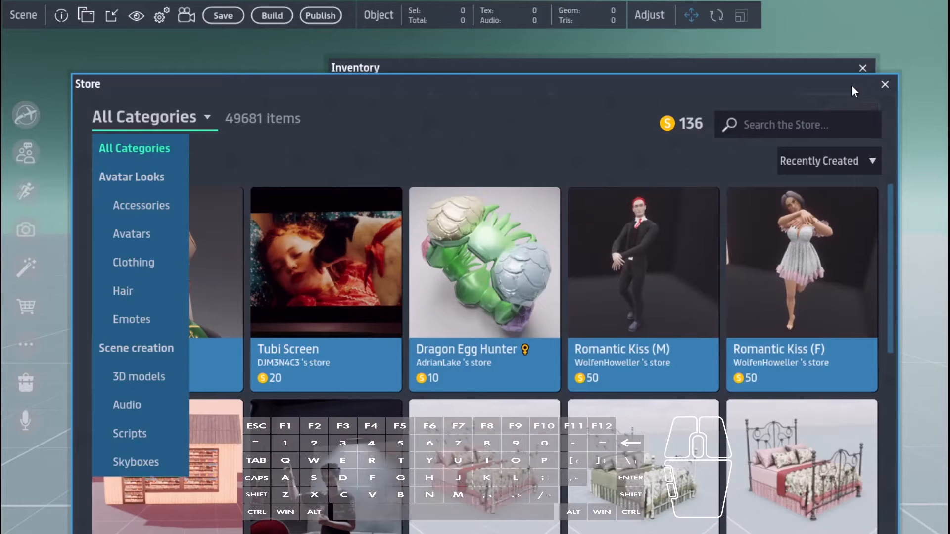
pyautogui.click(885, 84)
pyautogui.click(886, 84)
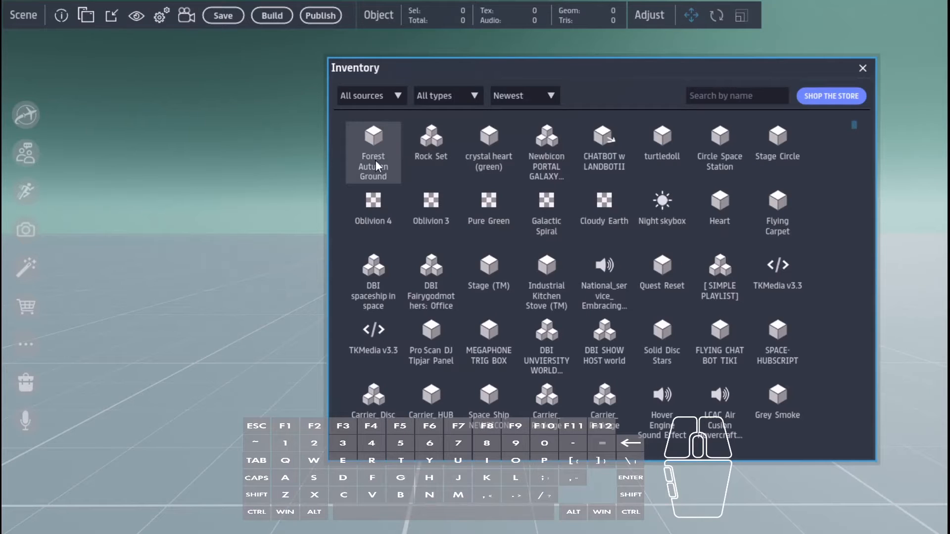
pyautogui.moveTo(569, 66); pyautogui.dragTo(621, 61)
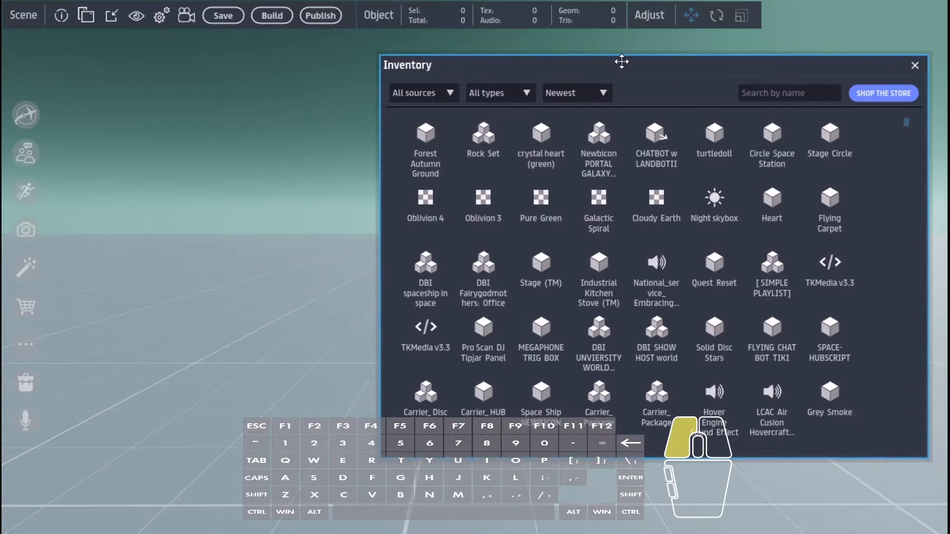
# - Place Forest Autumn Ground from the inventory onto the scene's ground grid and close the Inventory
pyautogui.middleClick(287, 268)
pyautogui.moveTo(297, 311); pyautogui.dragTo(257, 410, button='right')
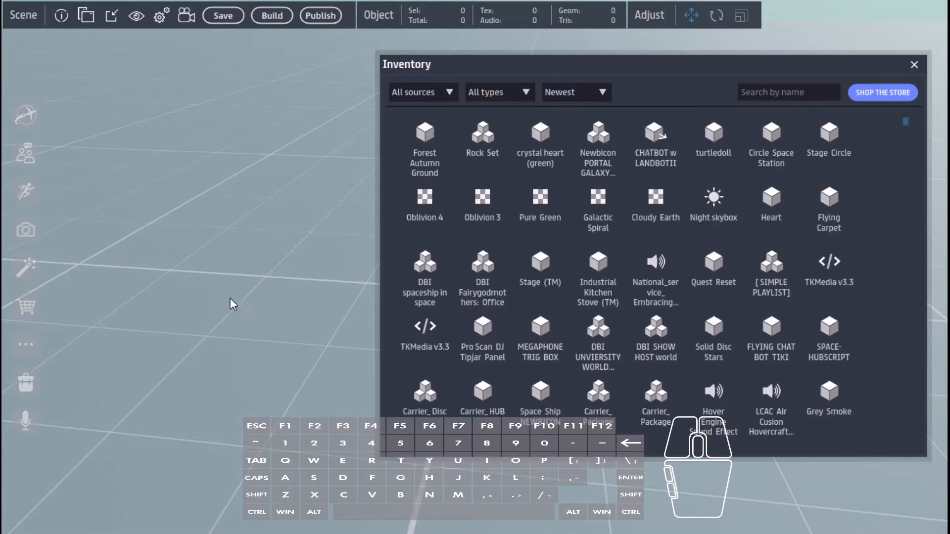
pyautogui.moveTo(243, 375); pyautogui.dragTo(284, 306, button='right')
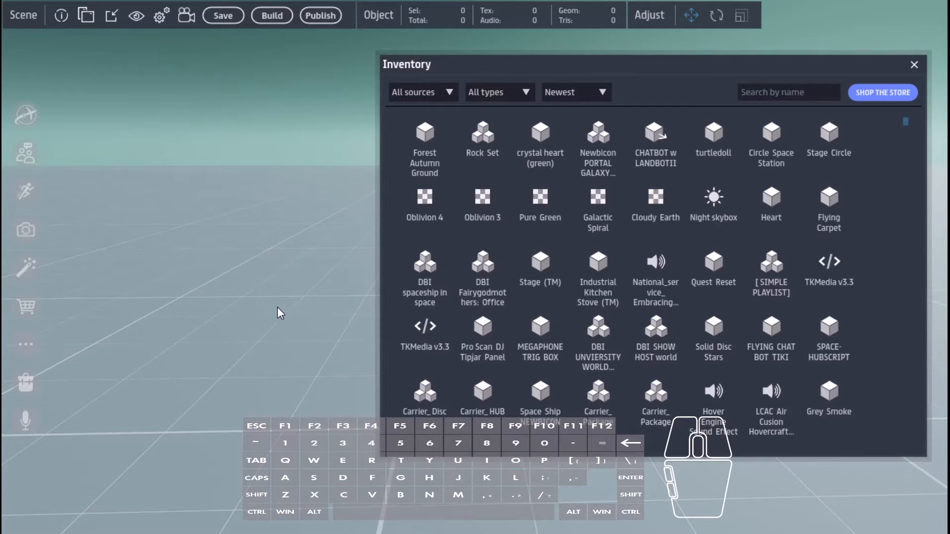
pyautogui.moveTo(411, 146)
pyautogui.mouseDown()
pyautogui.moveTo(298, 352)
pyautogui.moveTo(299, 370)
pyautogui.mouseUp()
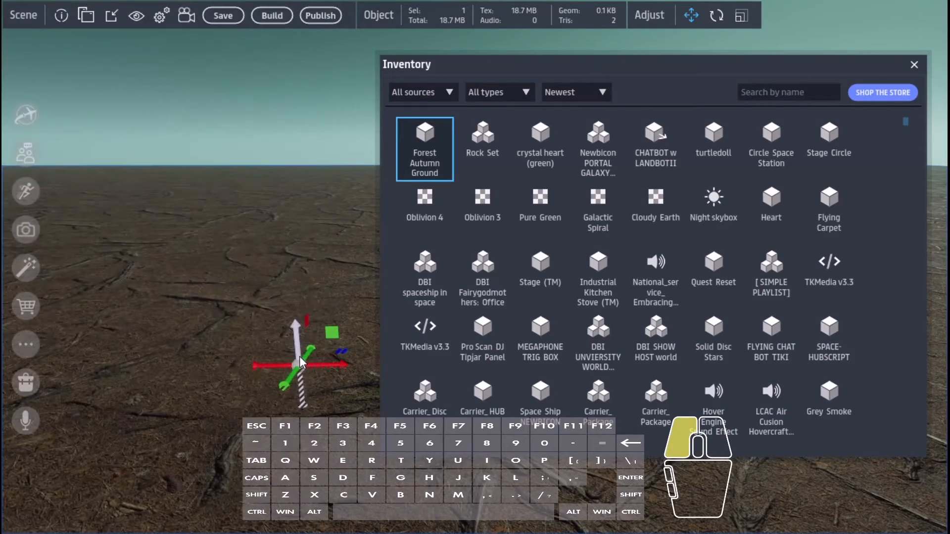
pyautogui.scroll(-1, 298, 356)
pyautogui.click(914, 65)
# - Show the Physics shapes in the scene to check the placed ground's collision surface, and hide them again
pyautogui.moveTo(914, 65); pyautogui.dragTo(713, 267, button='right')
pyautogui.click(514, 186)
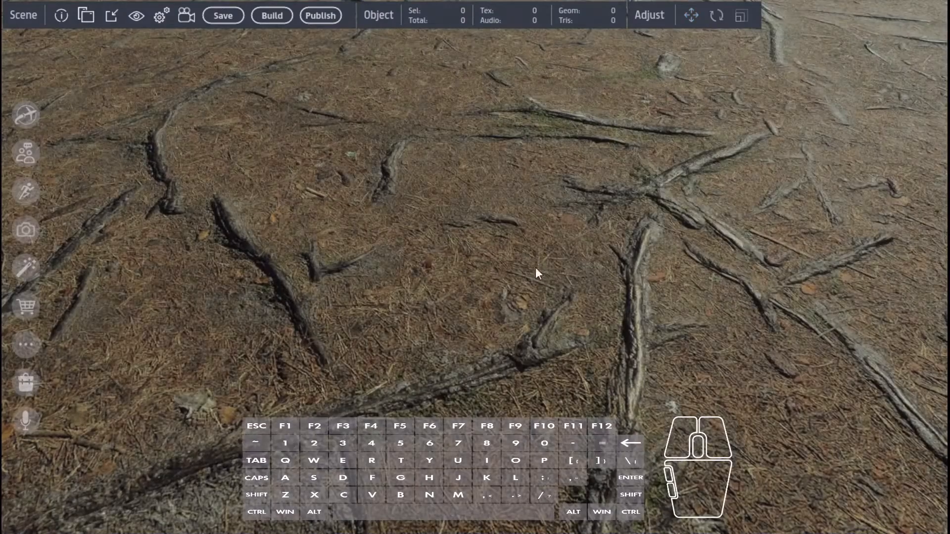
pyautogui.moveTo(535, 267); pyautogui.dragTo(556, 204, button='right')
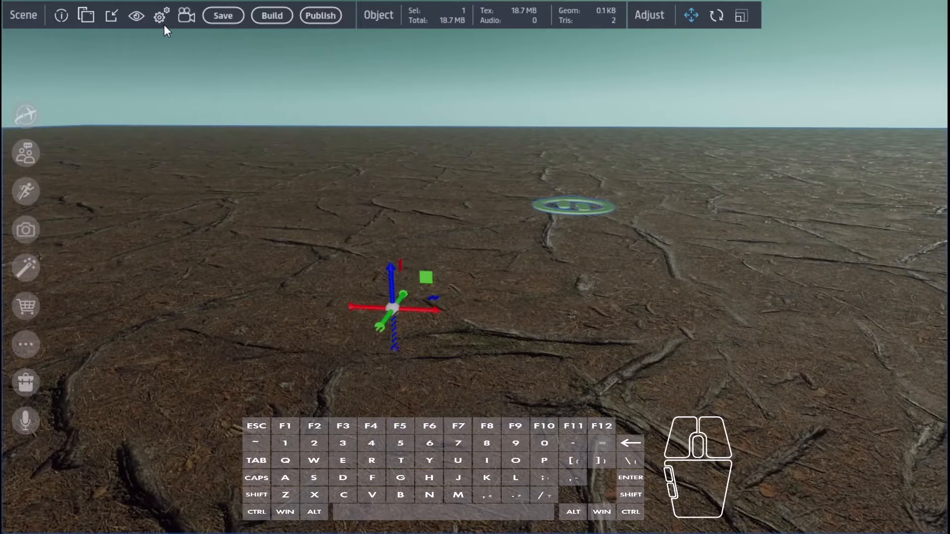
pyautogui.click(136, 15)
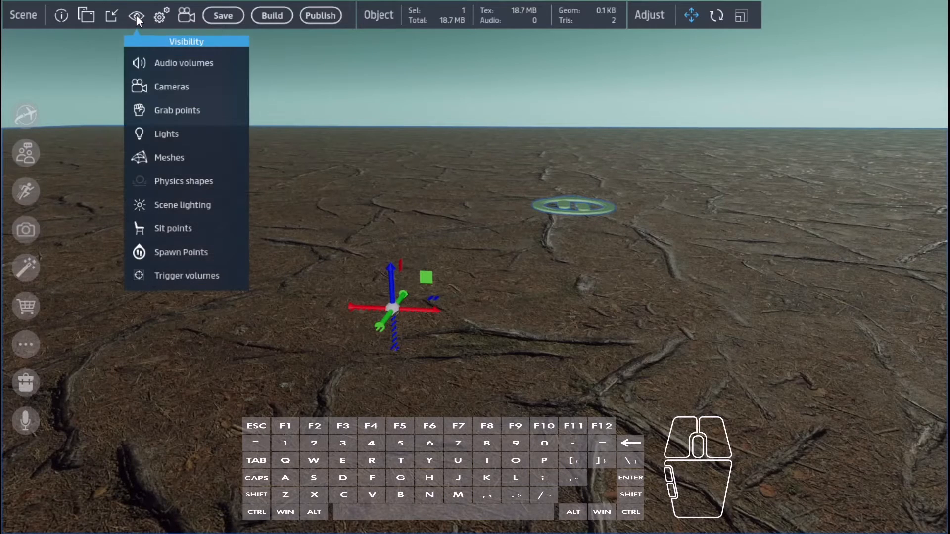
pyautogui.click(163, 182)
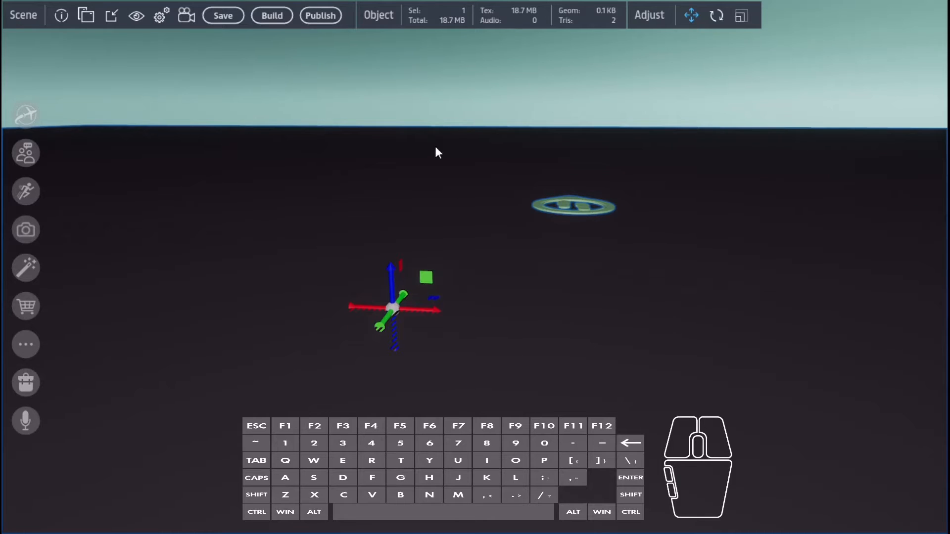
pyautogui.click(135, 16)
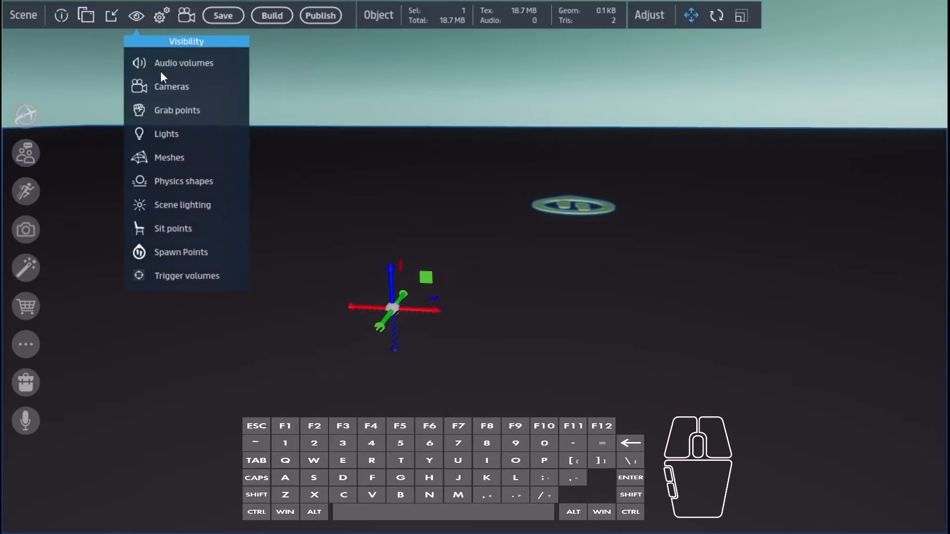
pyautogui.click(164, 182)
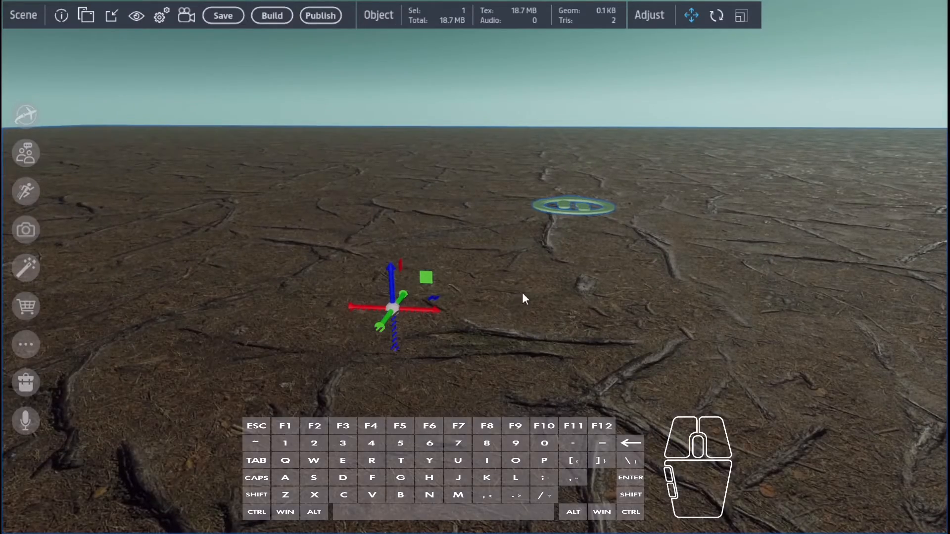
# - Look over the placed forest ground from different viewpoints around its centre
pyautogui.moveTo(524, 293)
pyautogui.mouseDown(button='right')
pyautogui.moveTo(513, 358)
pyautogui.moveTo(402, 329)
pyautogui.moveTo(286, 274)
pyautogui.moveTo(548, 281)
pyautogui.moveTo(687, 302)
pyautogui.moveTo(592, 345)
pyautogui.moveTo(557, 430)
pyautogui.moveTo(477, 377)
pyautogui.moveTo(398, 361)
pyautogui.moveTo(387, 371)
pyautogui.moveTo(425, 378)
pyautogui.mouseUp(button='right')
pyautogui.press('d')
pyautogui.press('a')
pyautogui.press('d')
pyautogui.press('w')
pyautogui.press('a')
pyautogui.press('s')
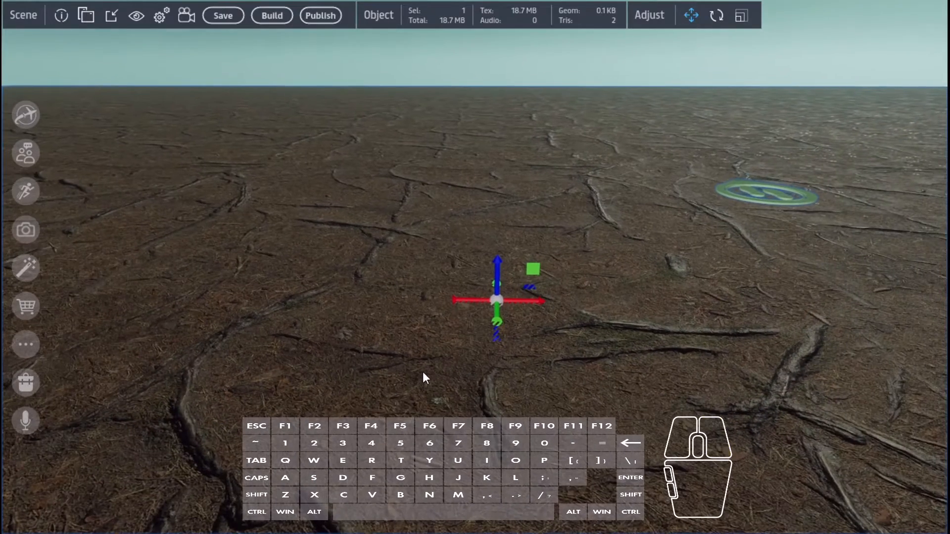
# - Open the Properties of the placed Forest Autumn Ground
pyautogui.rightClick(498, 298)
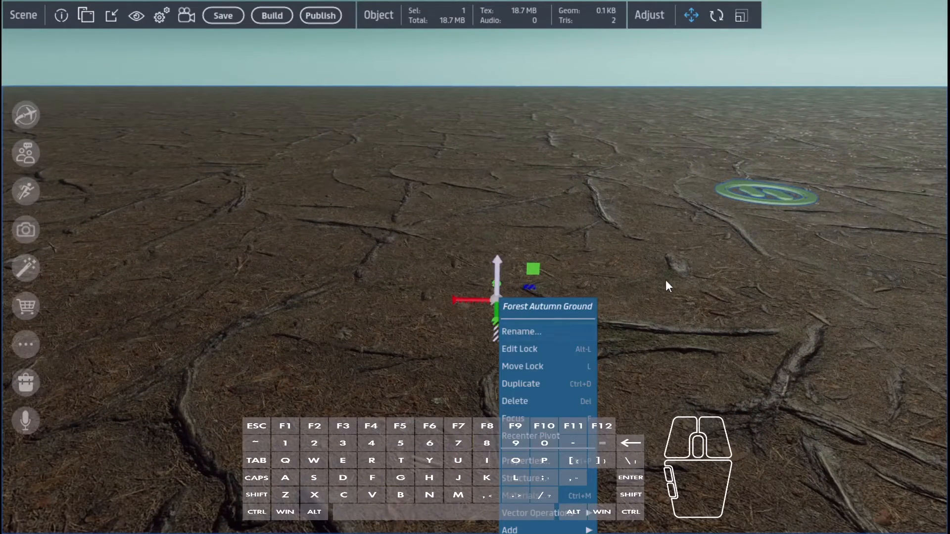
pyautogui.rightClick(667, 283)
pyautogui.rightClick(498, 304)
pyautogui.rightClick(532, 274)
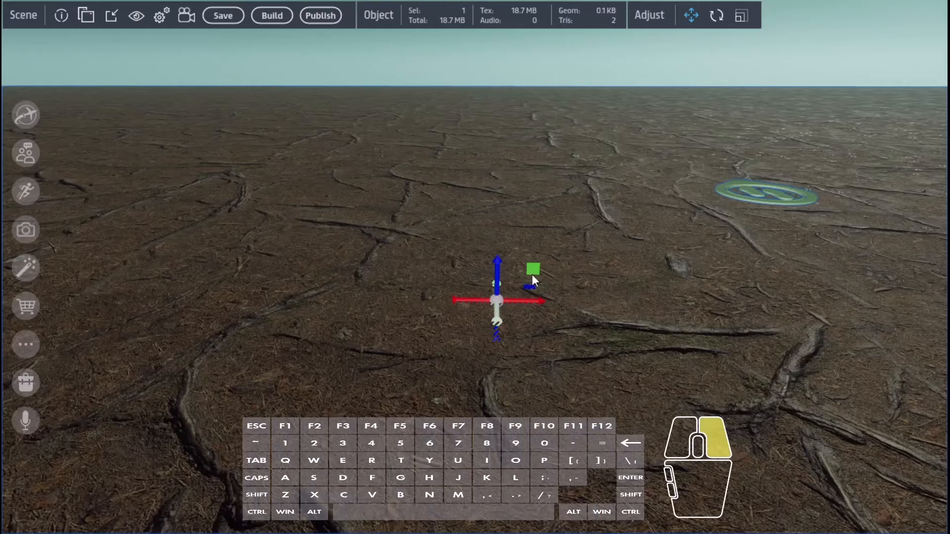
pyautogui.moveTo(557, 230); pyautogui.dragTo(562, 322, button='right')
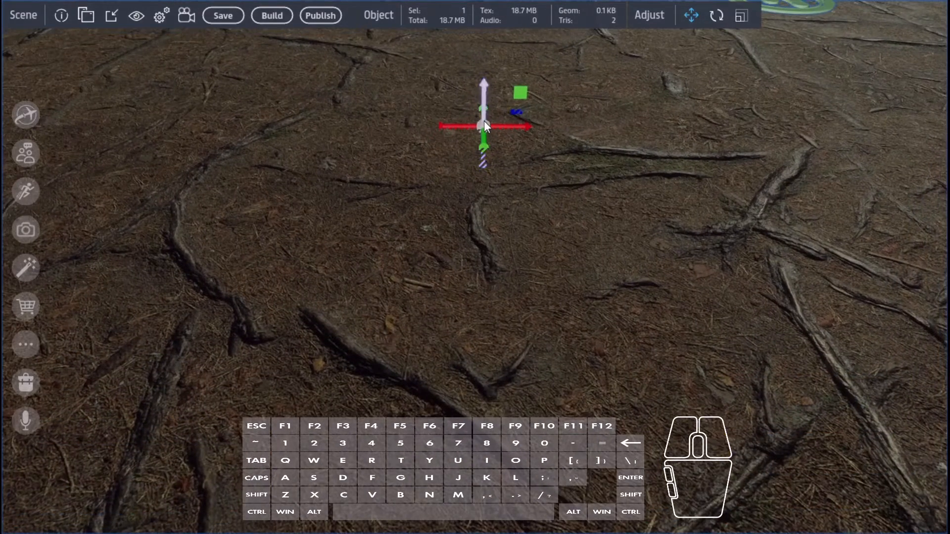
pyautogui.rightClick(484, 123)
pyautogui.click(521, 282)
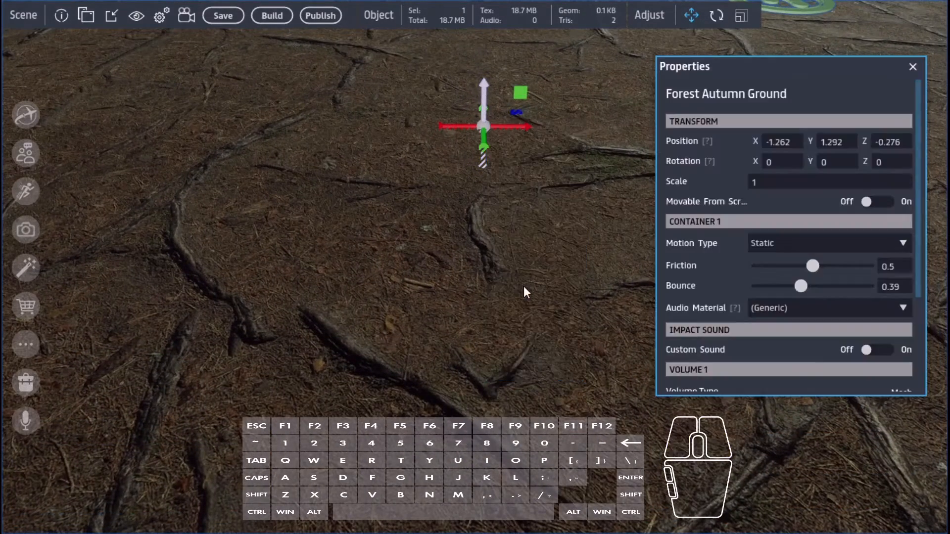
# - Review the ground's Motion Type options and its remaining physics and volume properties without changing them
pyautogui.click(805, 397)
pyautogui.moveTo(792, 398); pyautogui.dragTo(737, 254)
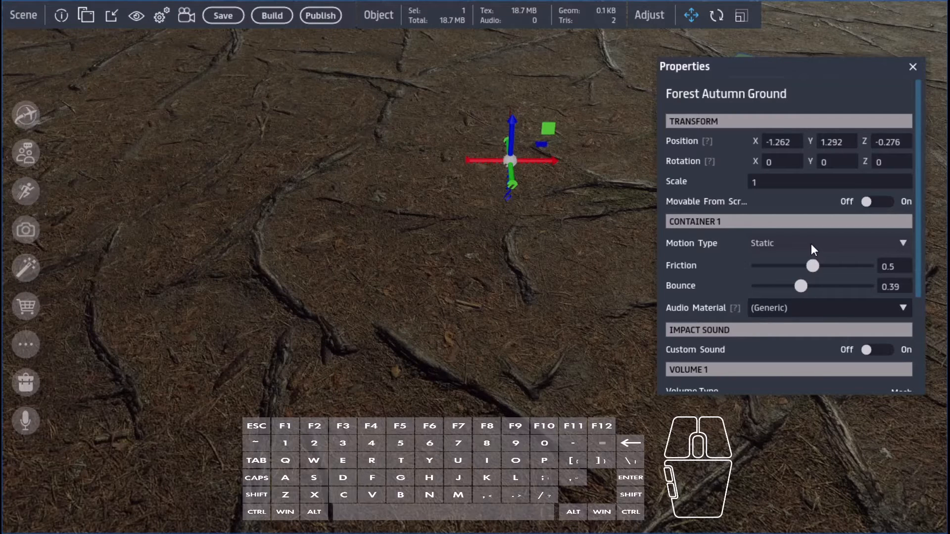
pyautogui.click(812, 243)
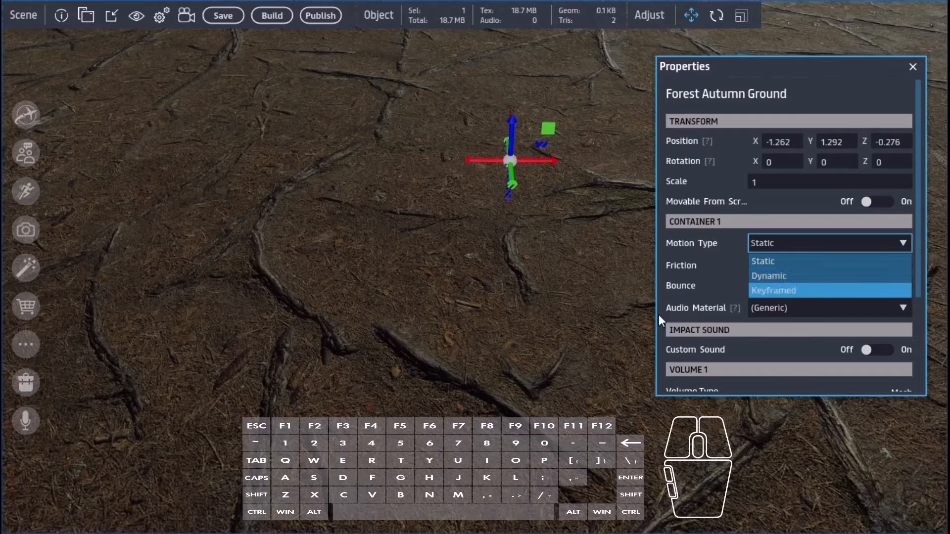
pyautogui.click(560, 384)
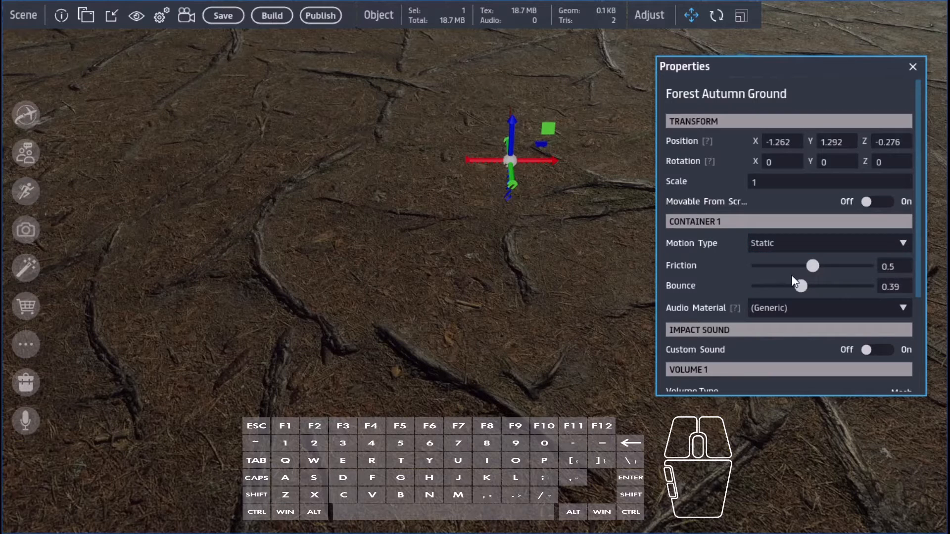
pyautogui.scroll(-3, 785, 274)
pyautogui.scroll(3, 753, 327)
pyautogui.scroll(-1, 753, 322)
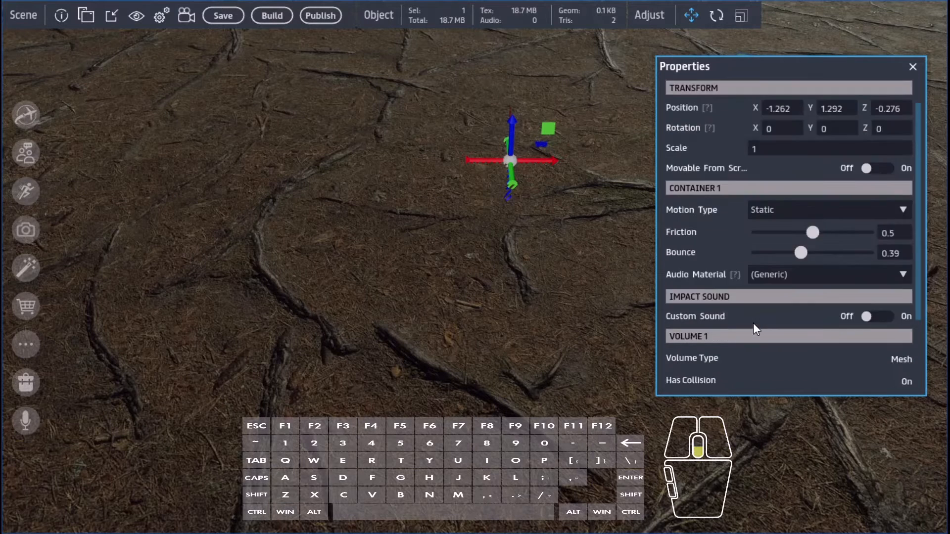
pyautogui.scroll(1, 753, 322)
pyautogui.moveTo(594, 366); pyautogui.dragTo(530, 304, button='right')
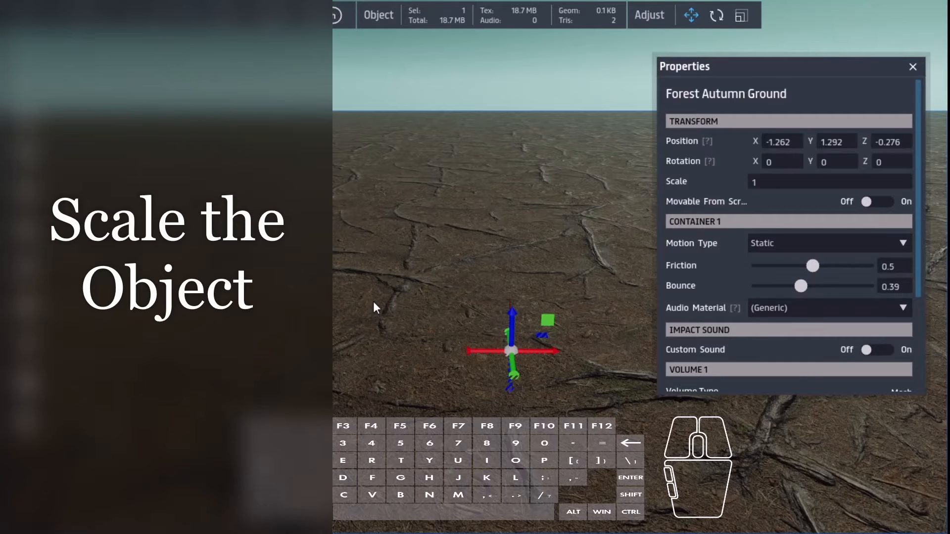
# - Set the Forest Autumn Ground's Scale to 2 and look over the enlarged ground
pyautogui.click(767, 183)
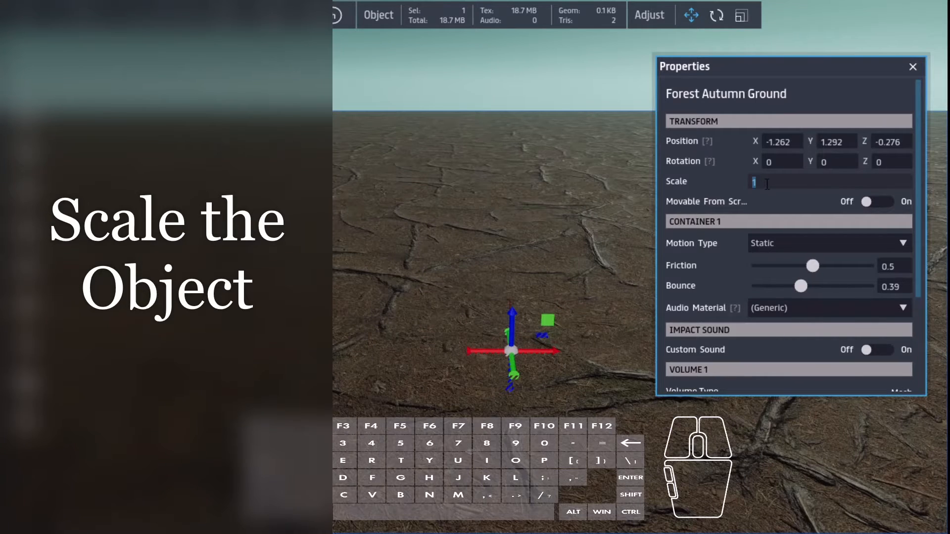
pyautogui.write('2')
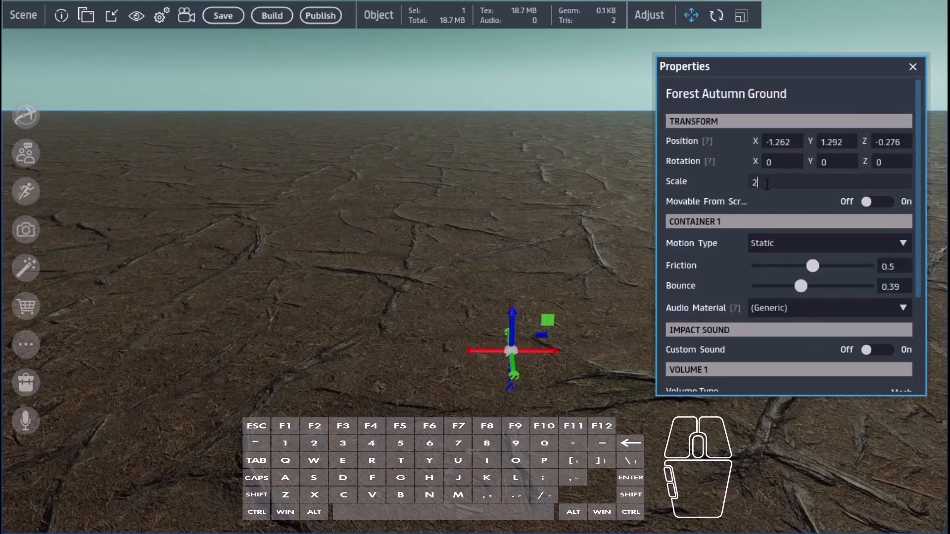
pyautogui.press('Return')
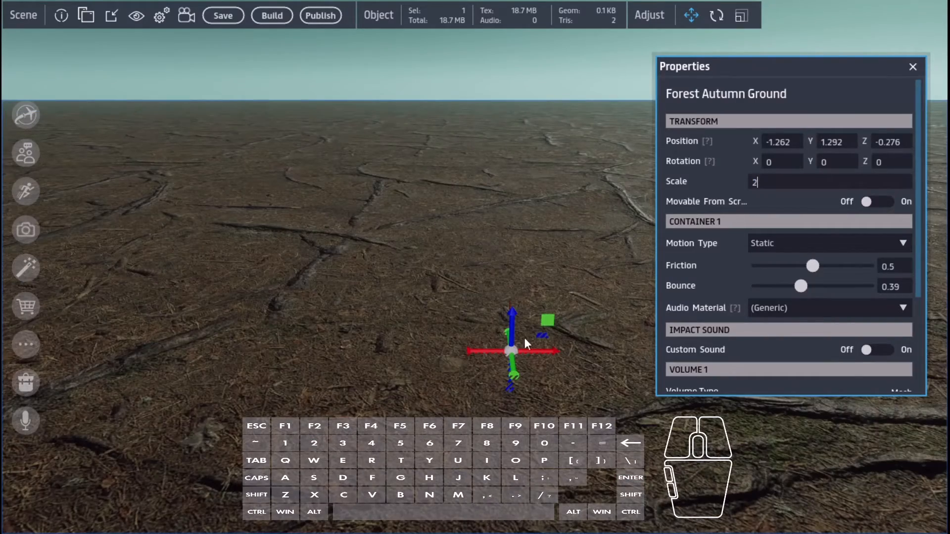
pyautogui.moveTo(524, 337); pyautogui.dragTo(706, 218, button='right')
# - Set the Forest Autumn Ground's Scale back to 1 and close its Properties
pyautogui.click(762, 181)
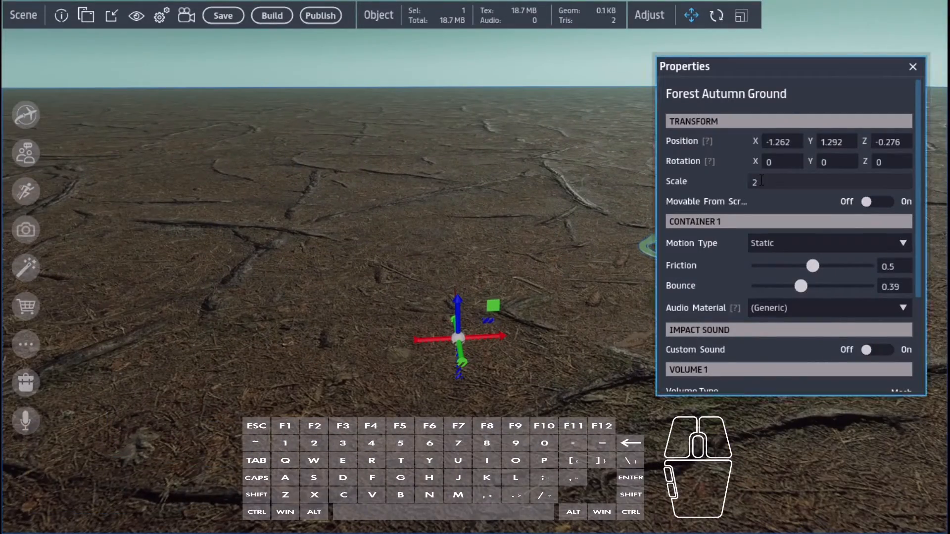
pyautogui.press('BackSpace')
pyautogui.write('5')
pyautogui.press('Return')
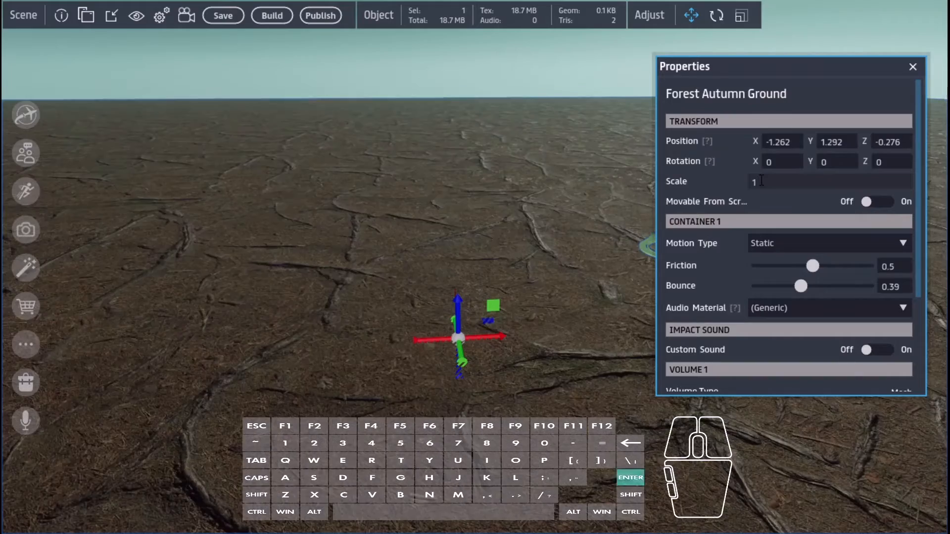
pyautogui.press('s')
pyautogui.moveTo(613, 317); pyautogui.dragTo(614, 346, button='right')
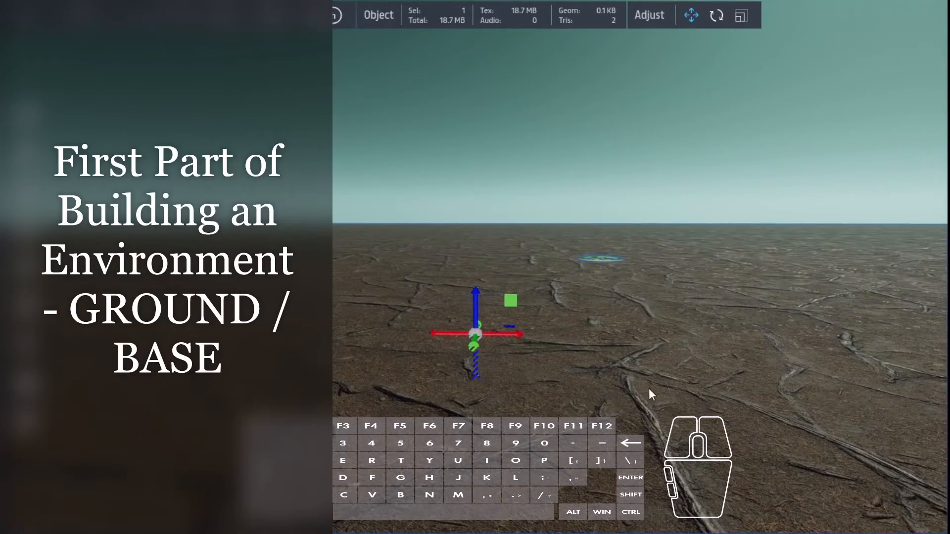
pyautogui.moveTo(649, 388); pyautogui.dragTo(616, 417, button='right')
pyautogui.press('s')
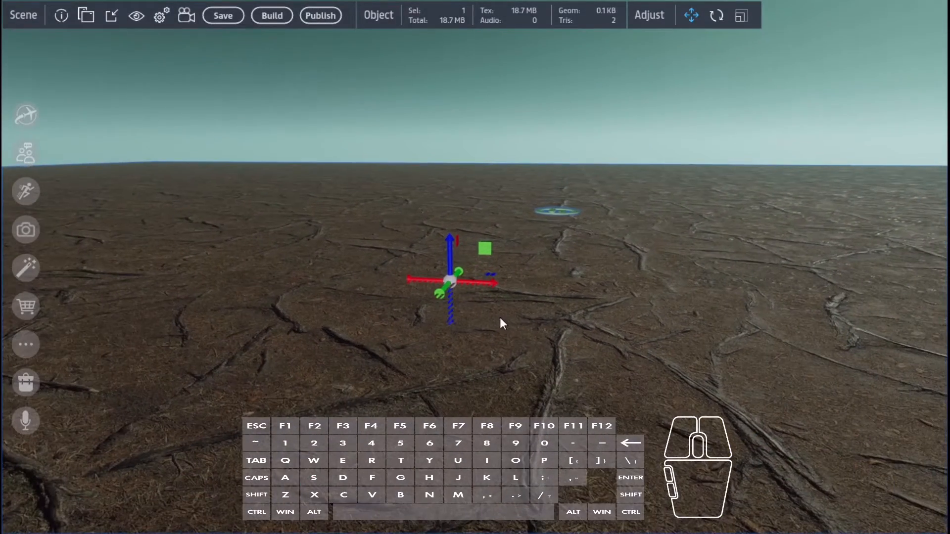
pyautogui.rightClick(451, 279)
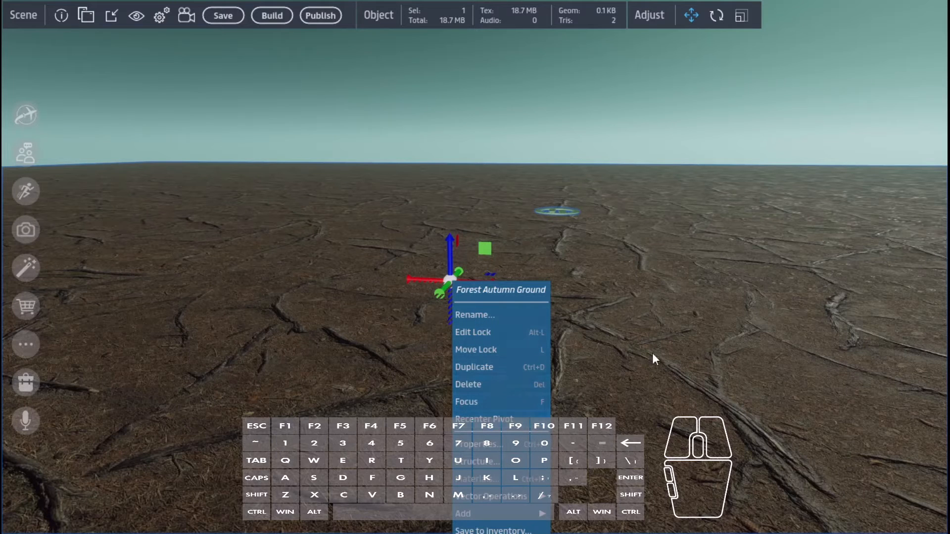
pyautogui.rightClick(677, 237)
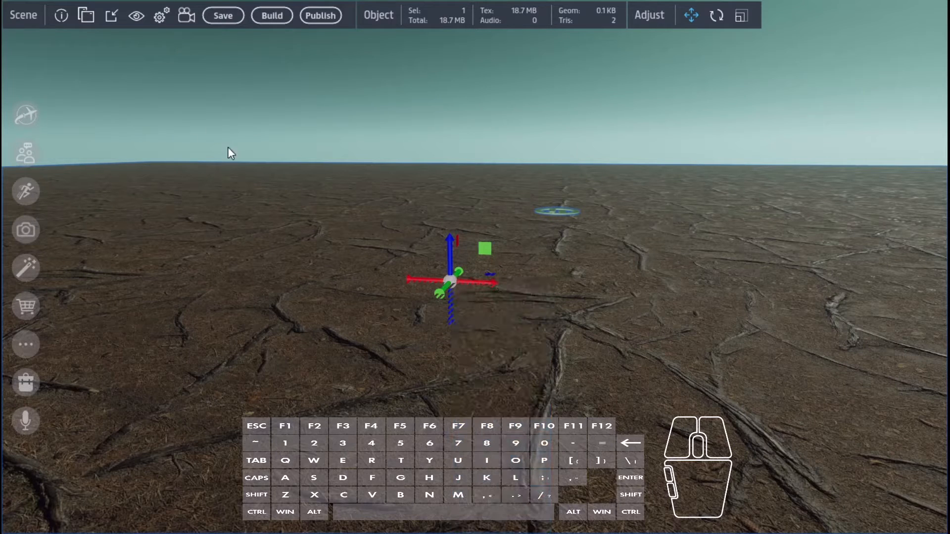
# - Search the Inventory for "mount" and move its window aside to expose the ground
pyautogui.click(85, 17)
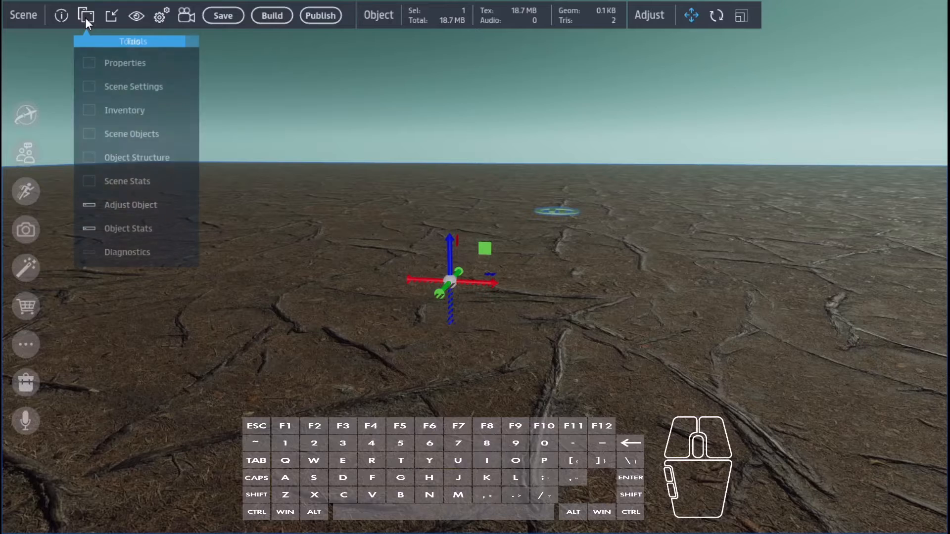
pyautogui.click(119, 43)
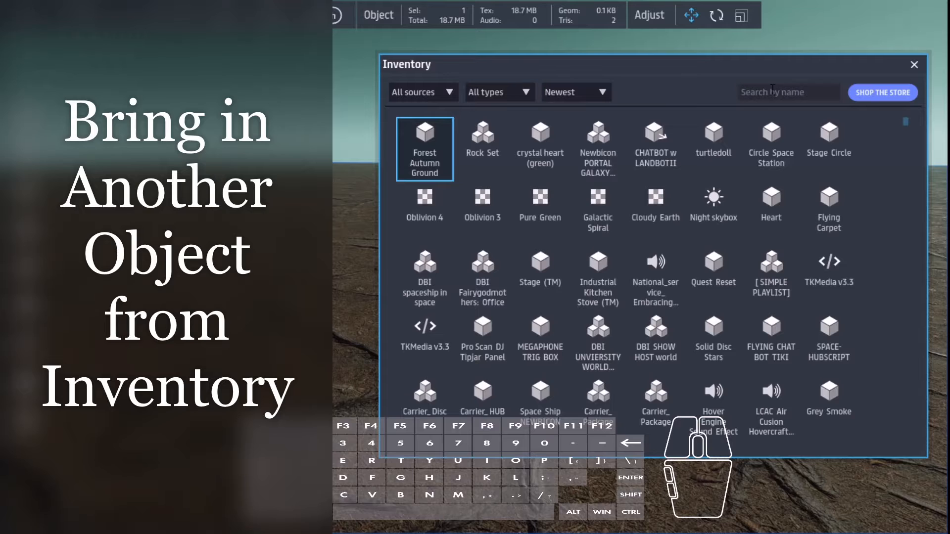
pyautogui.write('mou')
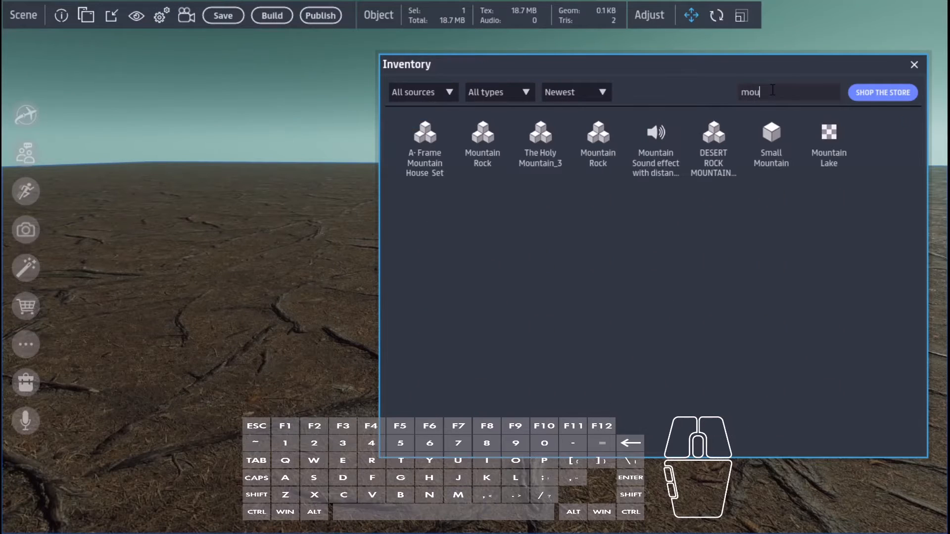
pyautogui.write('nt')
pyautogui.moveTo(271, 280); pyautogui.dragTo(460, 290, button='right')
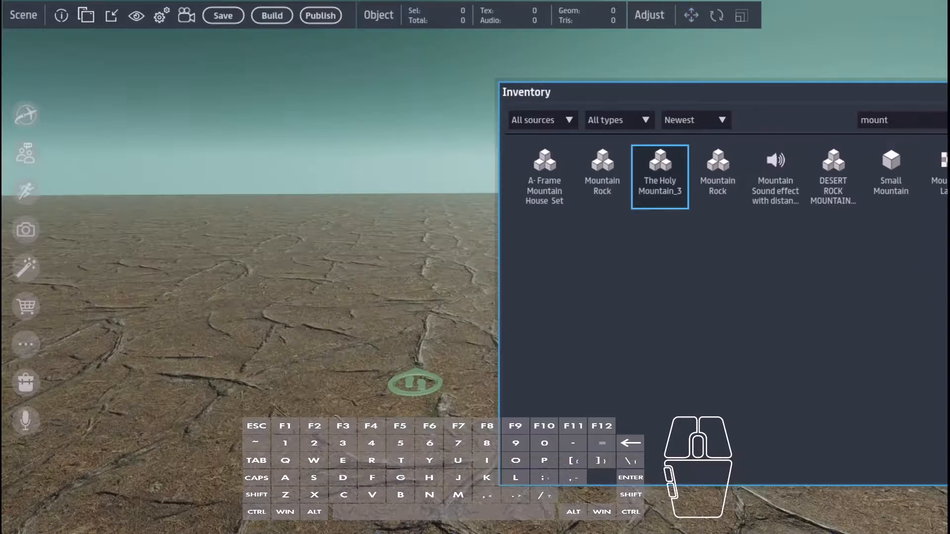
# - Place a Mountain Rock from the Inventory onto the forest ground
pyautogui.moveTo(618, 162); pyautogui.dragTo(213, 267)
pyautogui.moveTo(271, 287); pyautogui.dragTo(322, 282, button='right')
pyautogui.moveTo(456, 293); pyautogui.dragTo(503, 288, button='right')
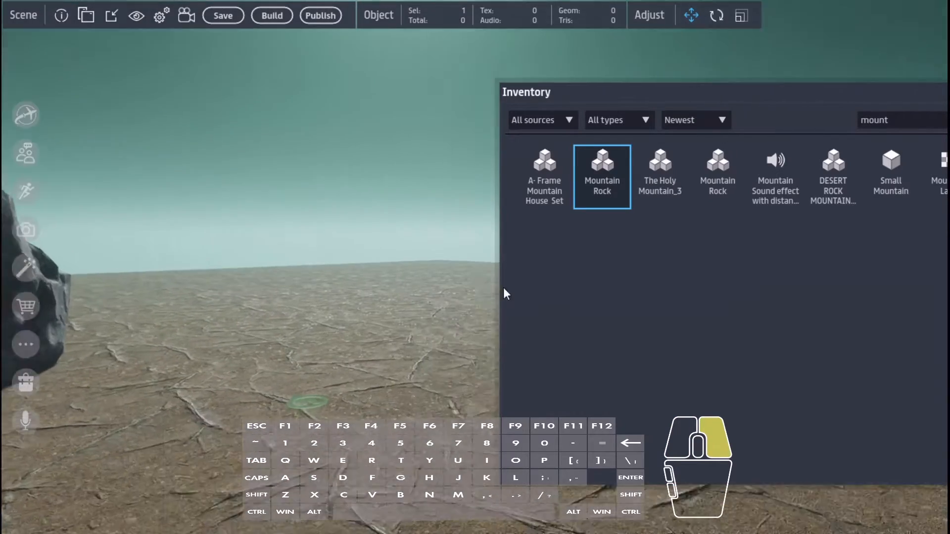
# - Place a second Mountain Rock on the ground and adjust its position
pyautogui.moveTo(605, 162); pyautogui.dragTo(388, 311)
pyautogui.moveTo(388, 310); pyautogui.dragTo(397, 342, button='right')
pyautogui.moveTo(411, 329); pyautogui.dragTo(426, 250)
pyautogui.press('s')
pyautogui.moveTo(424, 262); pyautogui.dragTo(643, 391, button='right')
# - Add a third Mountain Rock to the scene and turn the view to an open area of ground
pyautogui.moveTo(608, 167); pyautogui.dragTo(352, 369)
pyautogui.press('ctrl')
pyautogui.moveTo(355, 379); pyautogui.dragTo(732, 391, button='right')
pyautogui.press('a')
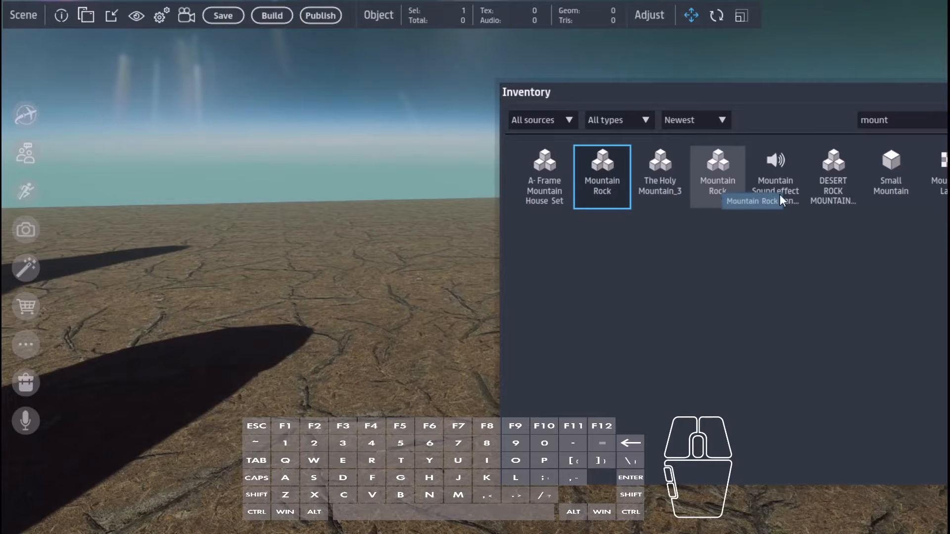
# - Place Small Mountain from the Inventory onto the open ground and lower it along its vertical axis
pyautogui.moveTo(895, 162); pyautogui.dragTo(424, 247)
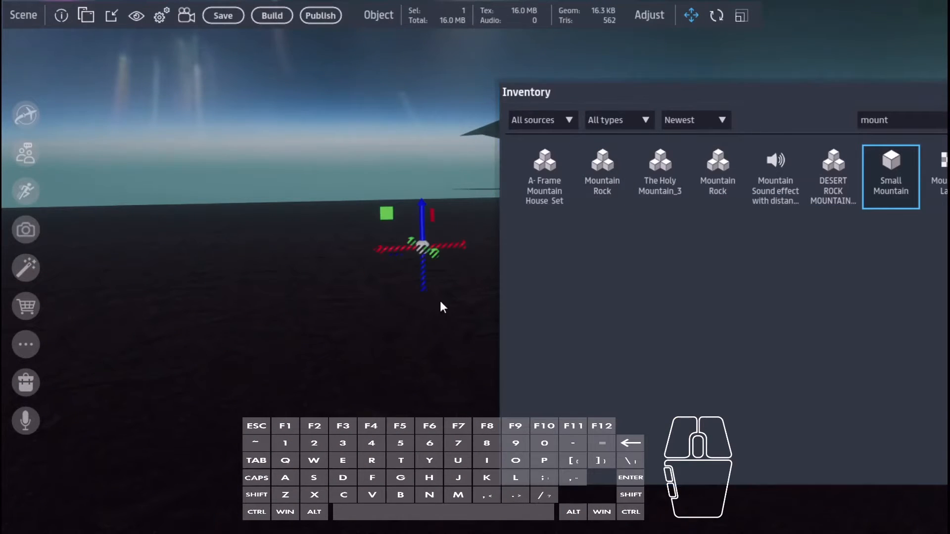
pyautogui.moveTo(441, 307); pyautogui.dragTo(448, 329, button='right')
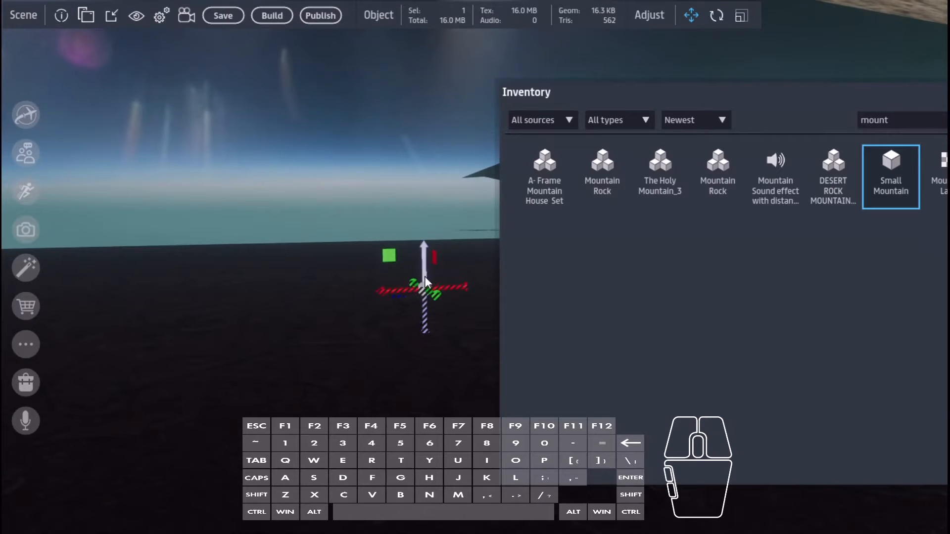
pyautogui.moveTo(426, 261); pyautogui.dragTo(410, 436)
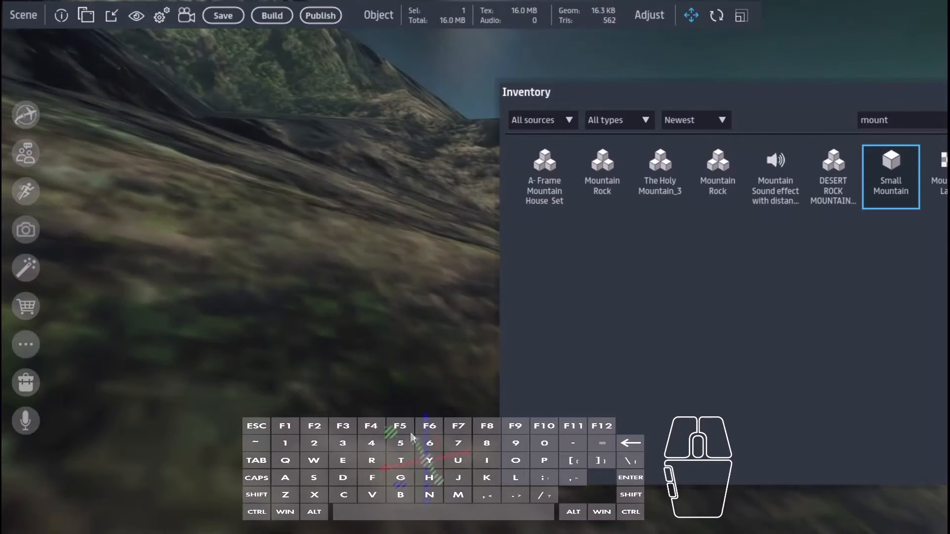
pyautogui.press('s')
pyautogui.moveTo(411, 437); pyautogui.dragTo(374, 415, button='right')
pyautogui.press('d')
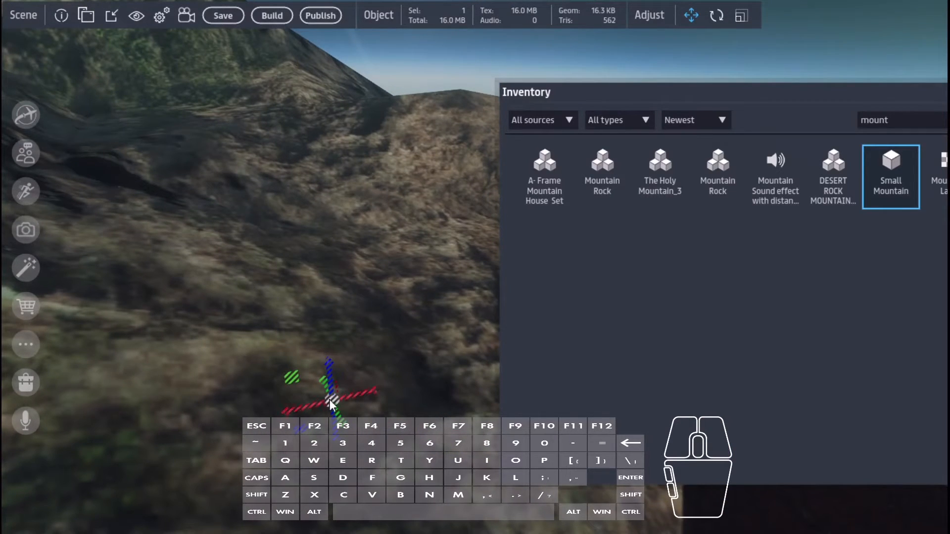
# - Scale Small Mountain down so that its whole shape fits on the ground
pyautogui.press('ctrl')
pyautogui.press('ctrl')
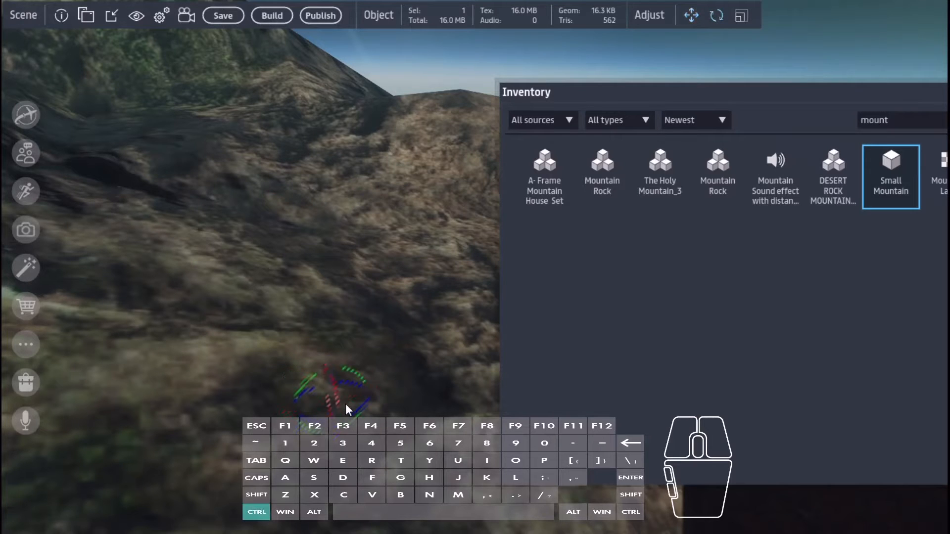
pyautogui.hotkey('ctrl', 'shift')
pyautogui.moveTo(388, 391)
pyautogui.mouseDown()
pyautogui.moveTo(363, 388)
pyautogui.moveTo(371, 388)
pyautogui.mouseUp()
pyautogui.moveTo(378, 387); pyautogui.dragTo(396, 373, button='right')
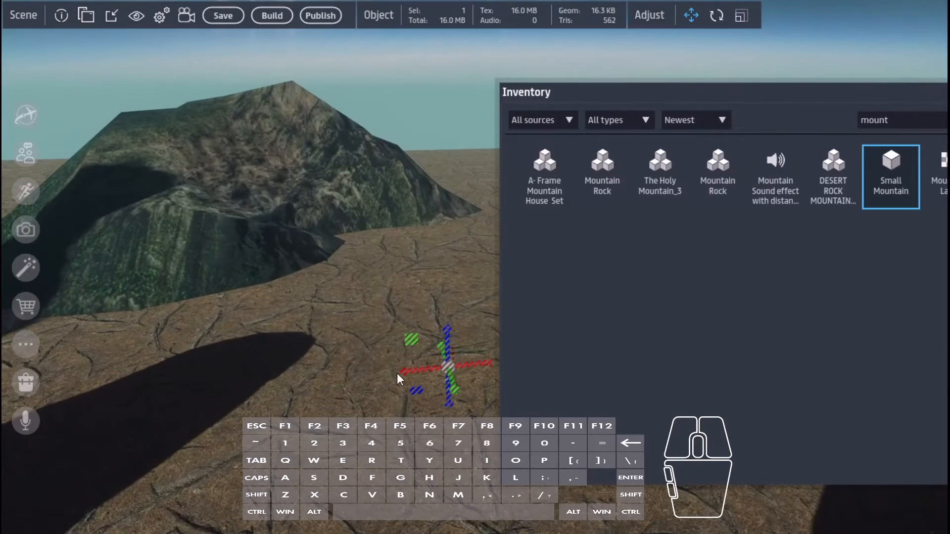
# - Reposition Small Mountain on the ground and rotate it to show its green slope
pyautogui.moveTo(449, 352); pyautogui.dragTo(519, 273)
pyautogui.moveTo(519, 273); pyautogui.dragTo(447, 318, button='right')
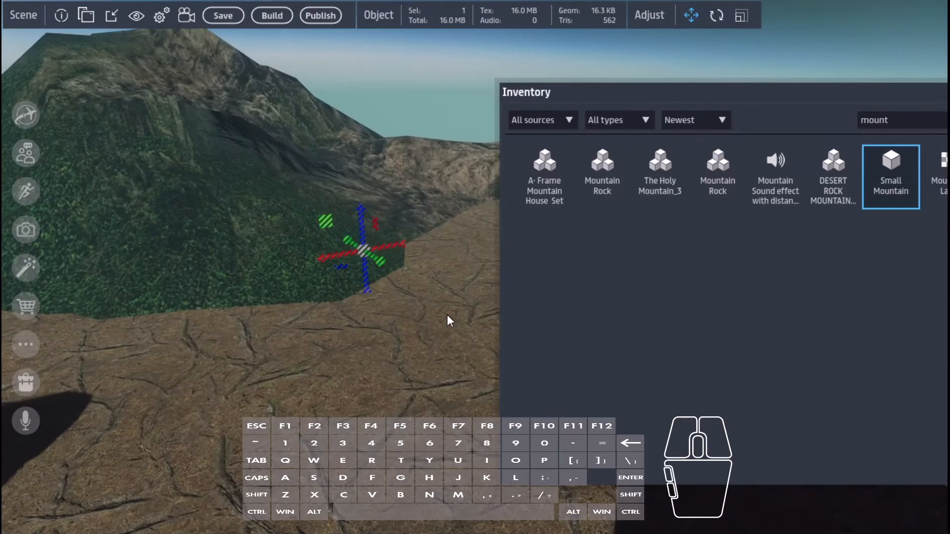
pyautogui.press('ctrl')
pyautogui.moveTo(396, 253); pyautogui.dragTo(309, 211)
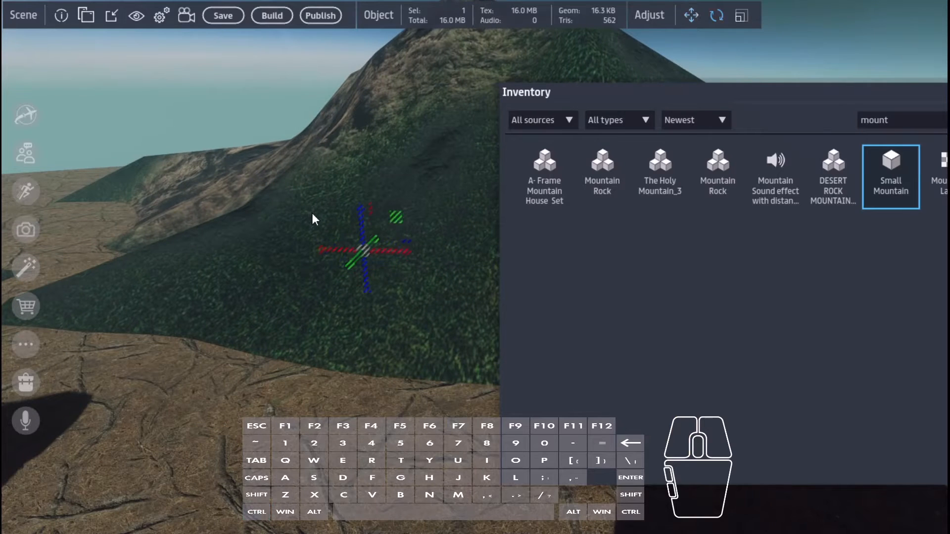
# - Scale Small Mountain down further and move the Inventory window fully back into view
pyautogui.press('shift')
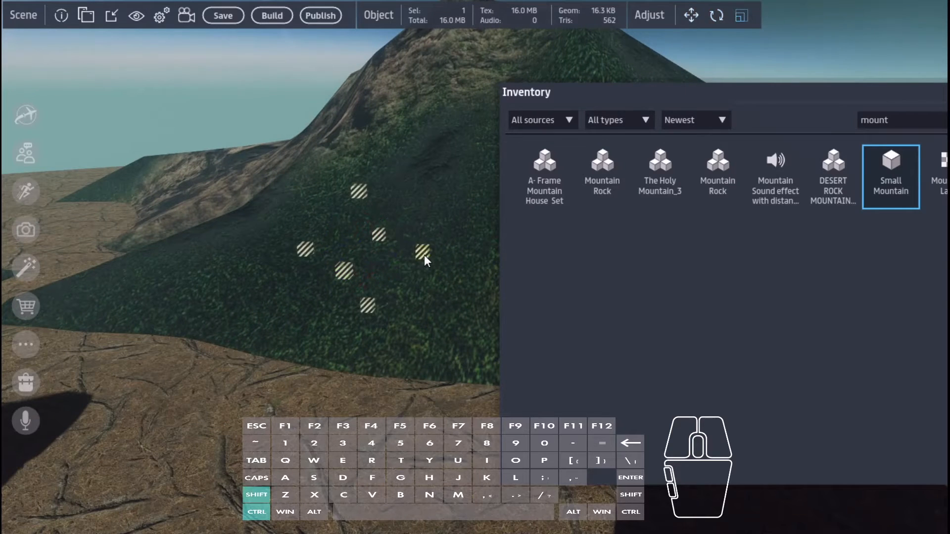
pyautogui.keyDown('ctrl'); pyautogui.keyDown('shift'); pyautogui.moveTo(424, 254); pyautogui.dragTo(420, 259); pyautogui.keyUp('shift'); pyautogui.keyUp('ctrl')
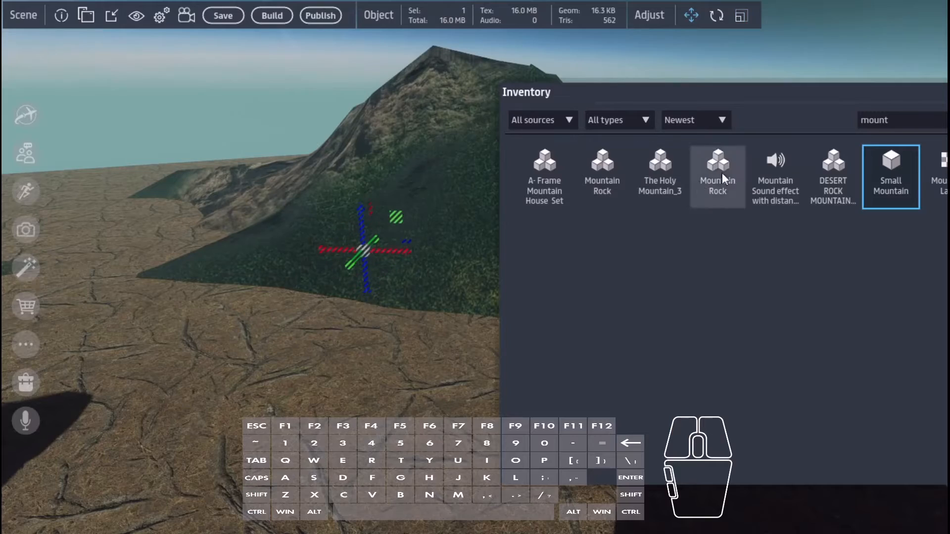
pyautogui.moveTo(788, 95); pyautogui.dragTo(655, 184)
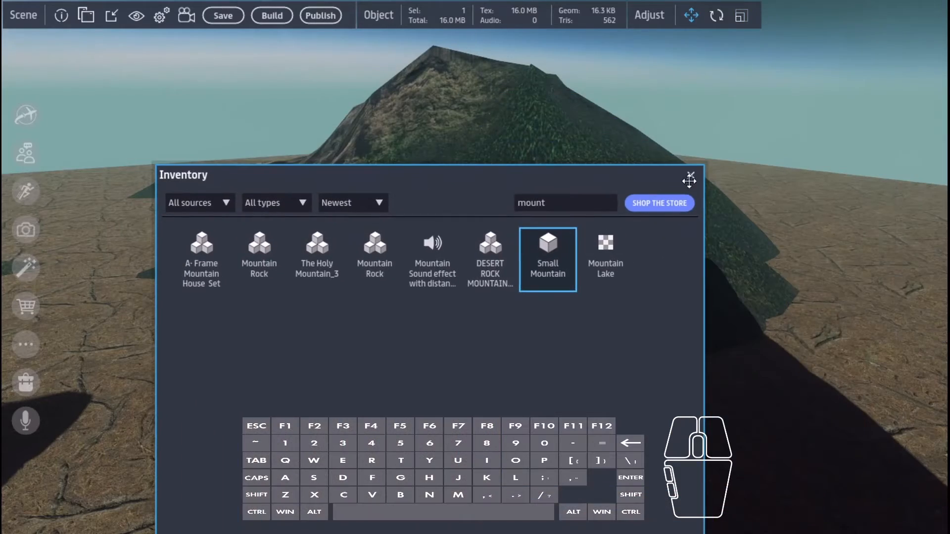
# - Close the Inventory window and look over the whole ground, Small Mountain and the rock spires from above
pyautogui.click(691, 176)
pyautogui.moveTo(692, 177); pyautogui.dragTo(814, 379, button='right')
pyautogui.press('w')
pyautogui.press('a')
pyautogui.press('s')
pyautogui.press('a')
pyautogui.press('s')
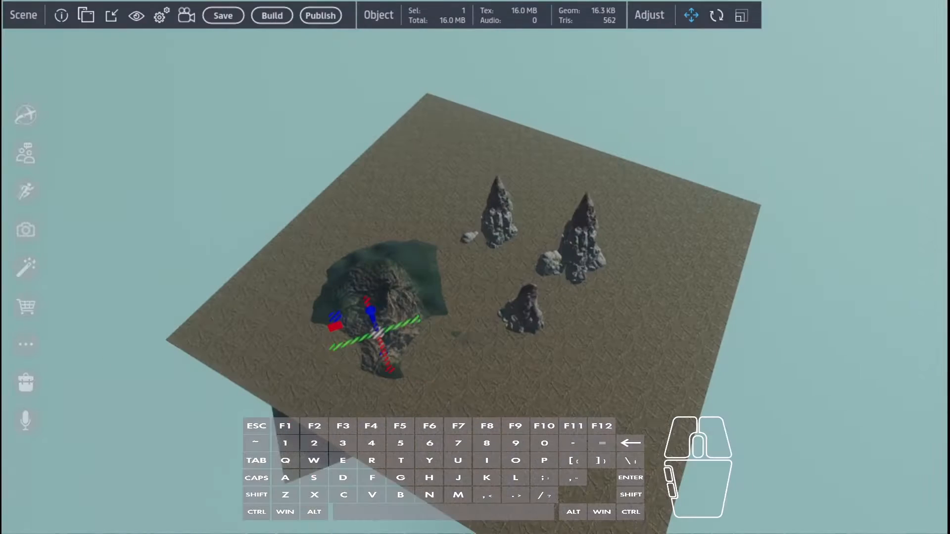
pyautogui.moveTo(742, 487); pyautogui.dragTo(635, 370, button='right')
pyautogui.press('w')
pyautogui.press('w')
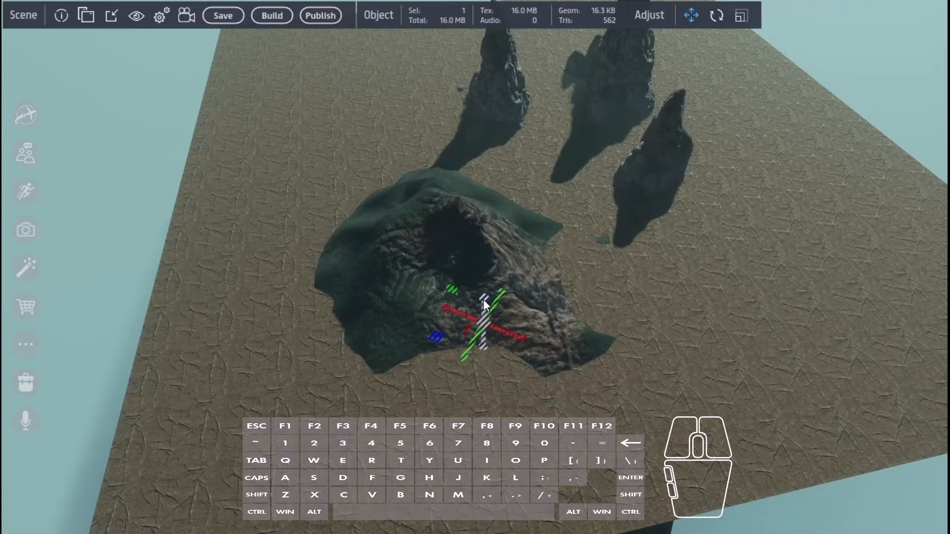
# - Try out slower and faster camera movement speeds
pyautogui.press('-')
pyautogui.press('=')
pyautogui.press('=')
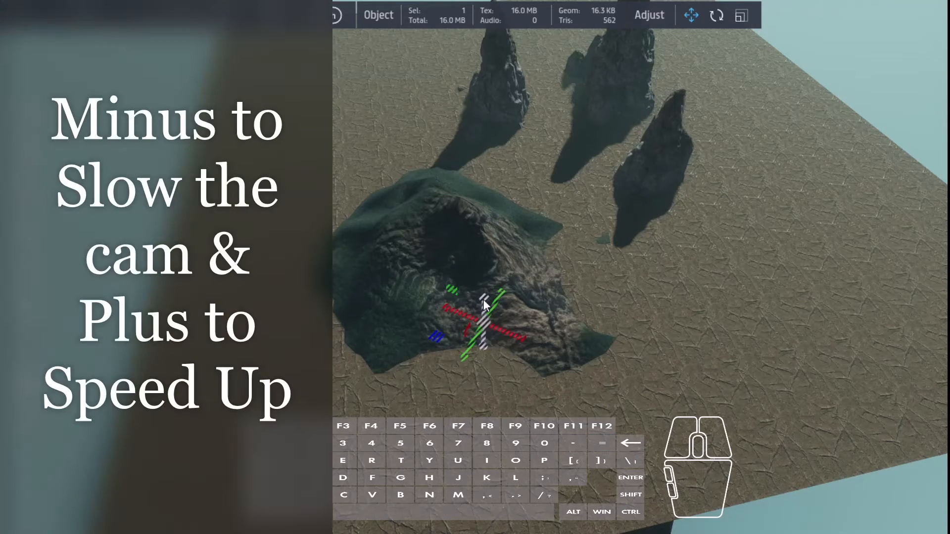
pyautogui.press('-')
# - Raise Small Mountain, move it beside the rock spires near the ground's edge and rotate it about its vertical axis
pyautogui.moveTo(486, 299); pyautogui.dragTo(474, 255)
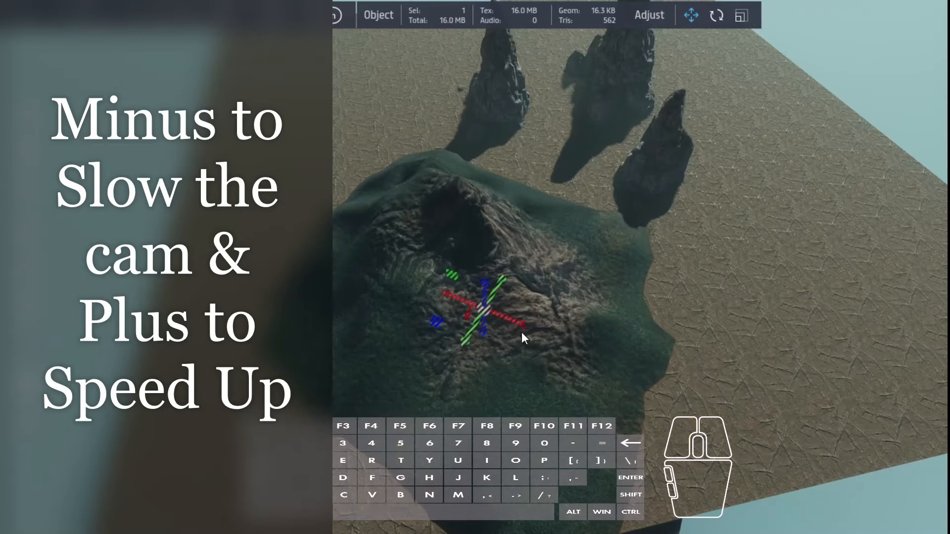
pyautogui.moveTo(522, 325); pyautogui.dragTo(450, 226)
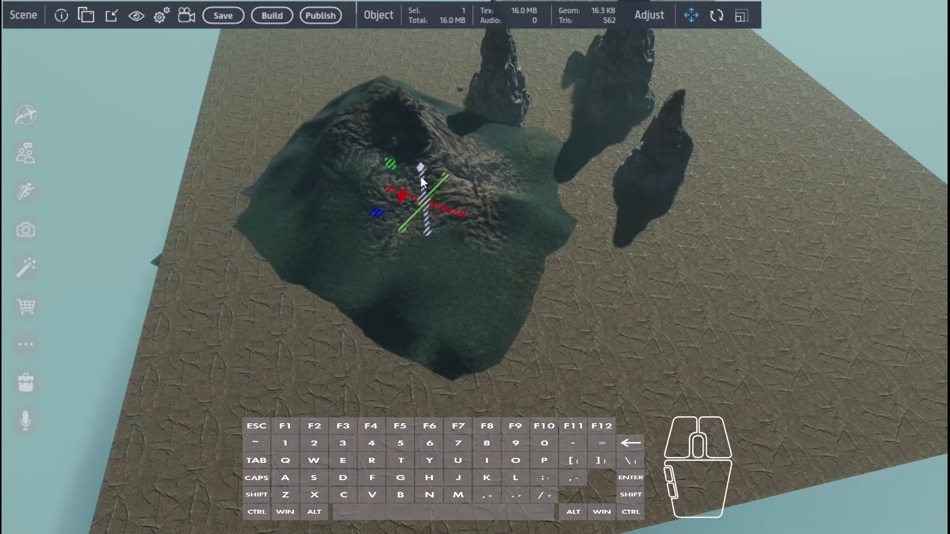
pyautogui.moveTo(420, 176)
pyautogui.mouseDown()
pyautogui.moveTo(423, 161)
pyautogui.moveTo(429, 168)
pyautogui.mouseUp()
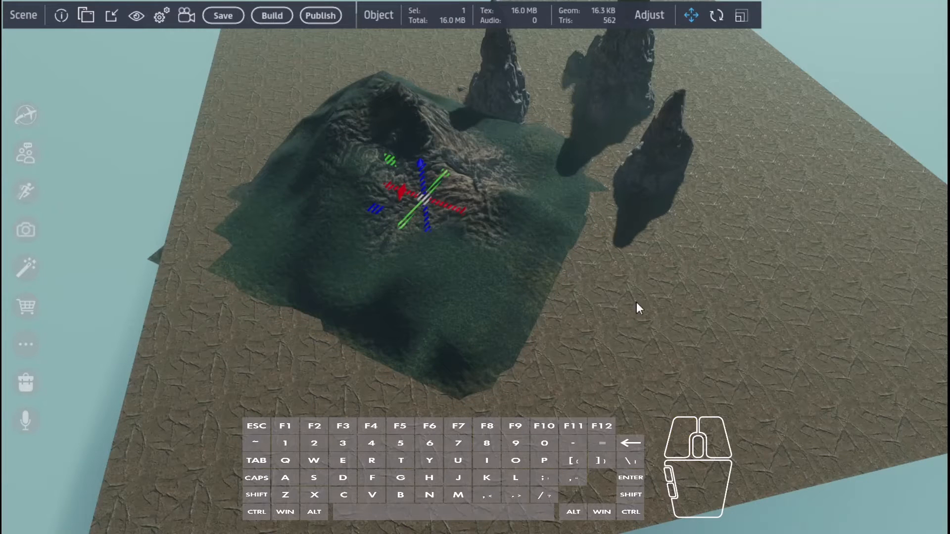
pyautogui.press('ctrl')
pyautogui.keyDown('ctrl'); pyautogui.moveTo(423, 226); pyautogui.dragTo(453, 221); pyautogui.keyUp('ctrl')
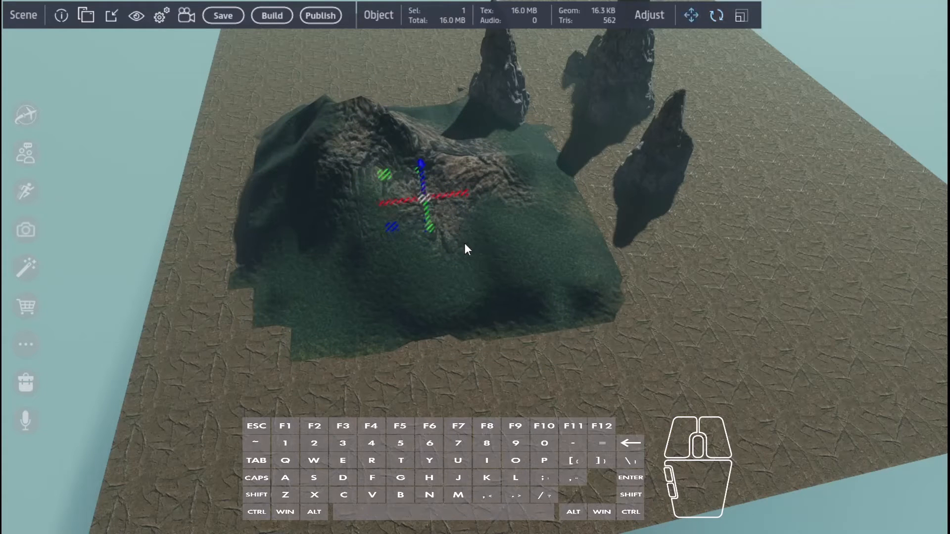
# - Duplicate Small Mountain, move the copy to the opposite side of the rock spires and rotate it about its vertical axis
pyautogui.press('ctrl')
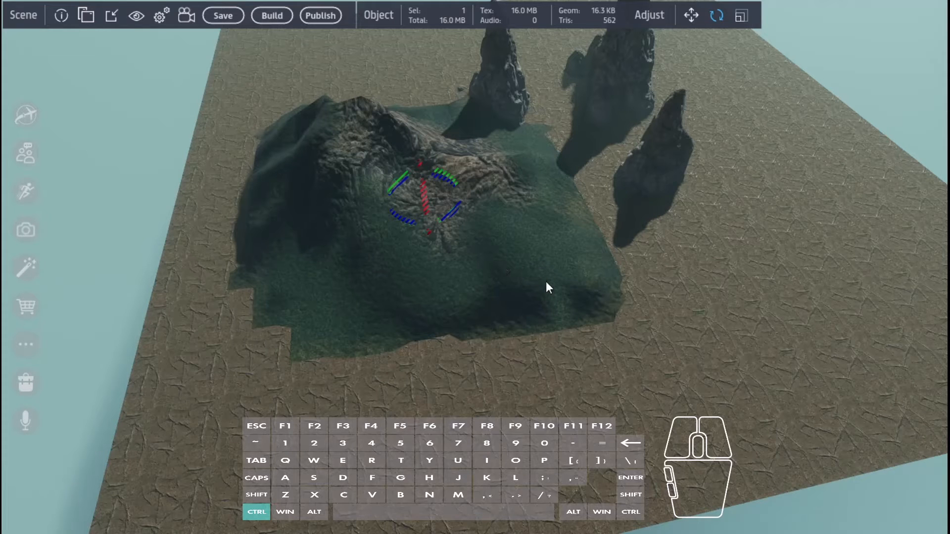
pyautogui.hotkey('ctrl', 'd')
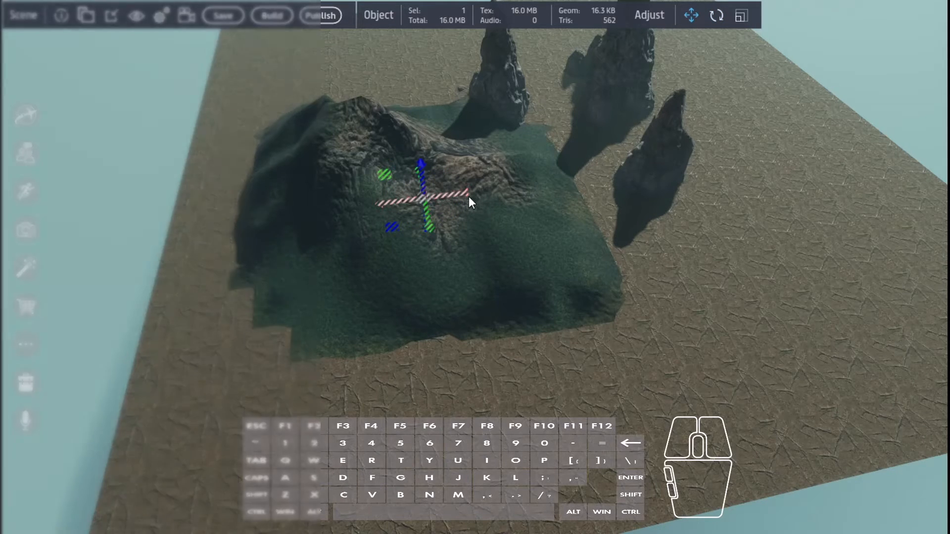
pyautogui.moveTo(467, 196); pyautogui.dragTo(839, 177)
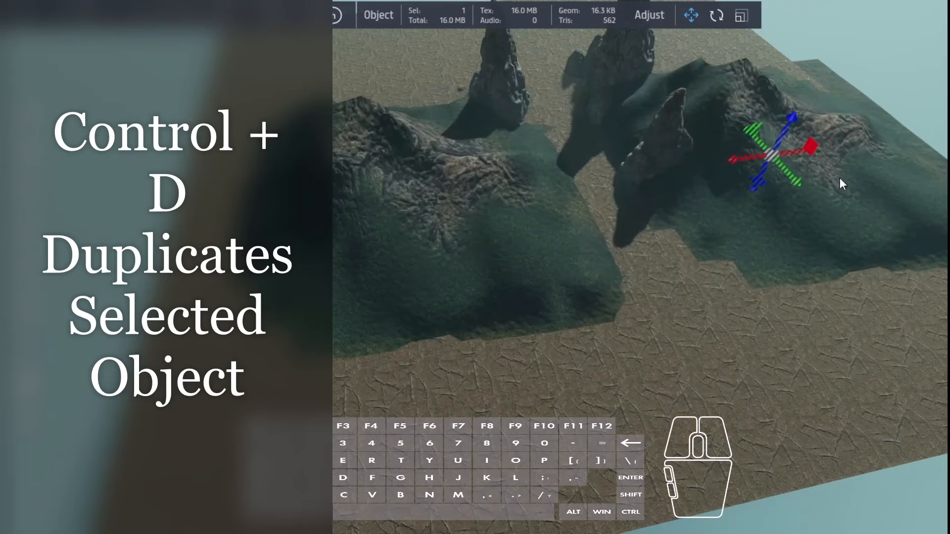
pyautogui.press('ctrl')
pyautogui.moveTo(765, 175); pyautogui.dragTo(841, 178)
pyautogui.press('ctrl')
pyautogui.press('ctrl')
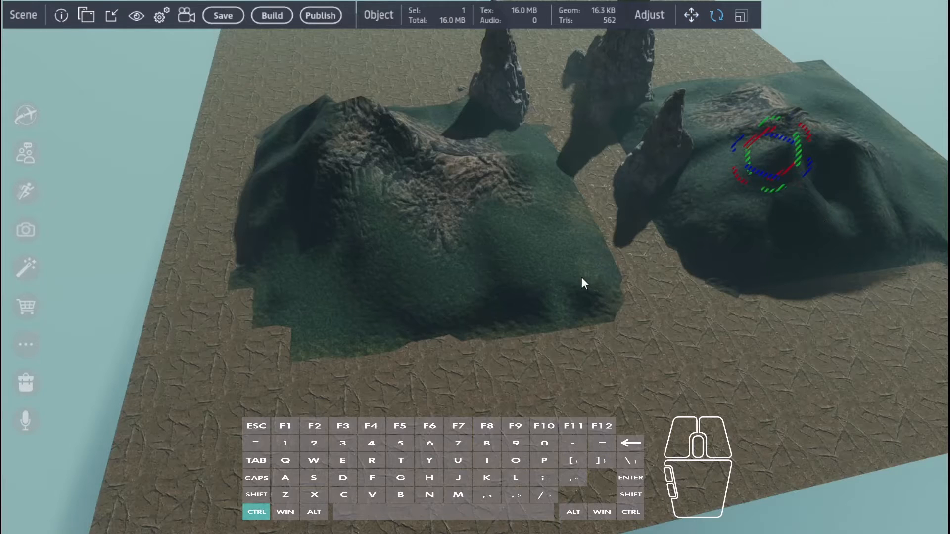
pyautogui.press('ctrl')
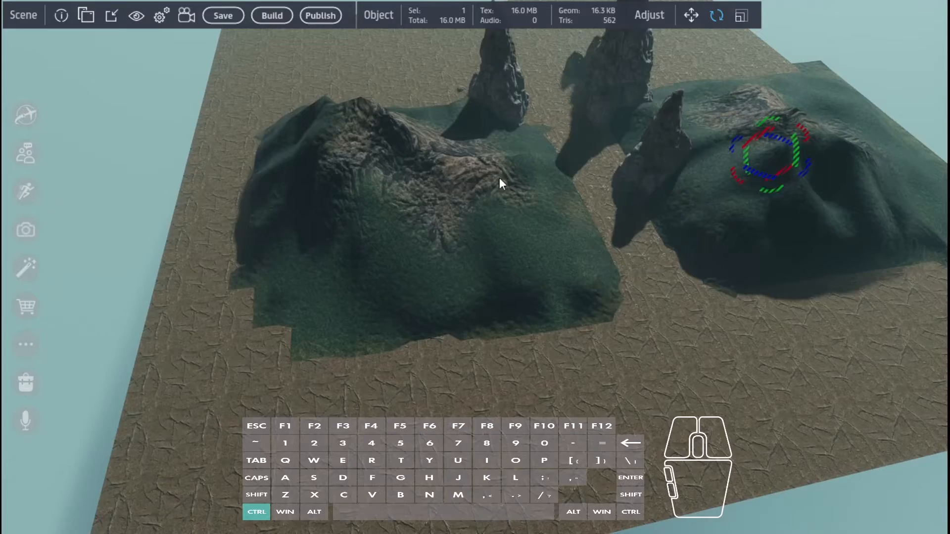
# - Select both mountains together, duplicate the pair and move the copies along the ground next to the originals
pyautogui.moveTo(764, 161); pyautogui.dragTo(685, 204, button='right')
pyautogui.press('w')
pyautogui.press('d')
pyautogui.press('s')
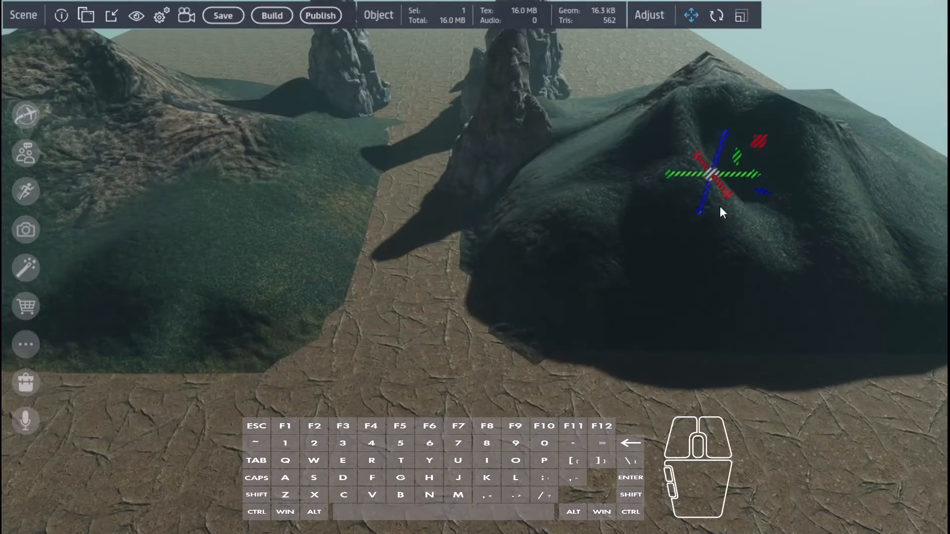
pyautogui.moveTo(745, 274); pyautogui.dragTo(541, 283, button='right')
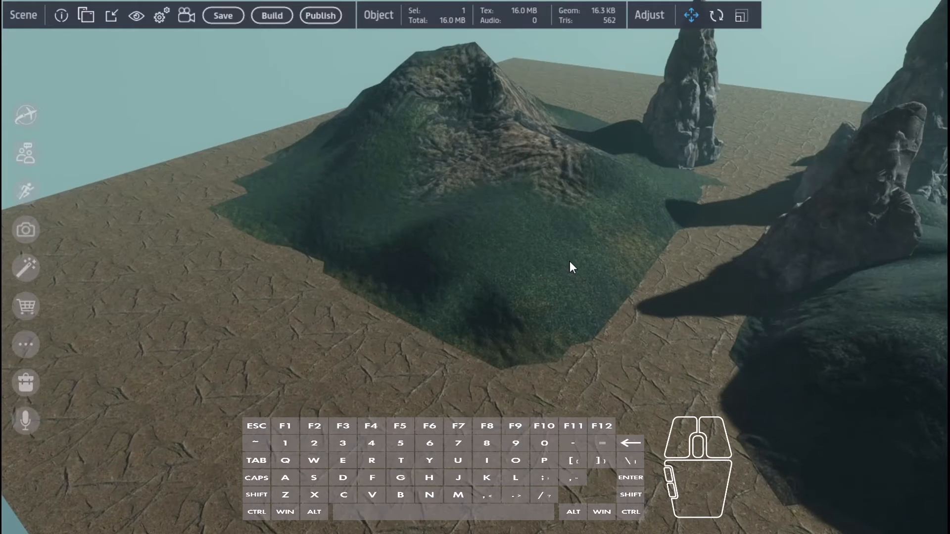
pyautogui.press('ctrl')
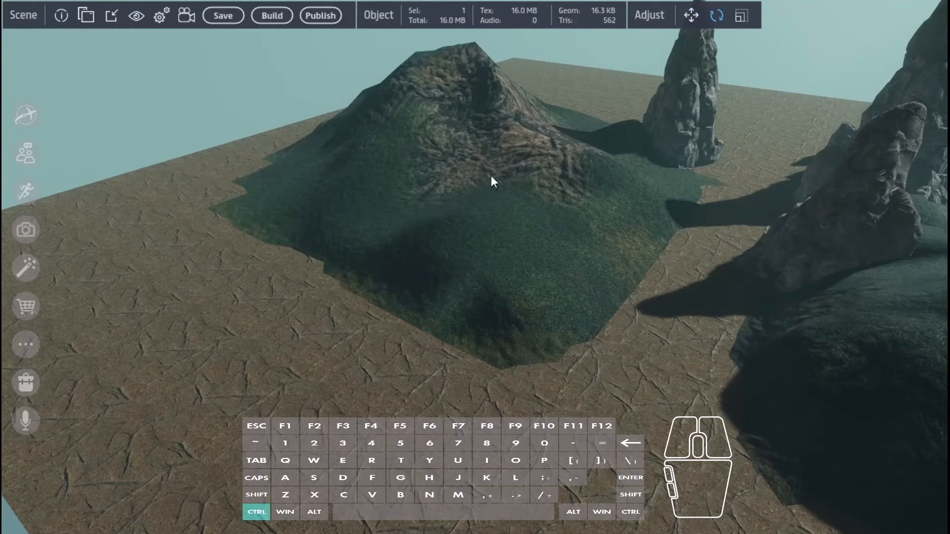
pyautogui.keyDown('ctrl'); pyautogui.click(488, 174); pyautogui.keyUp('ctrl')
pyautogui.press('w')
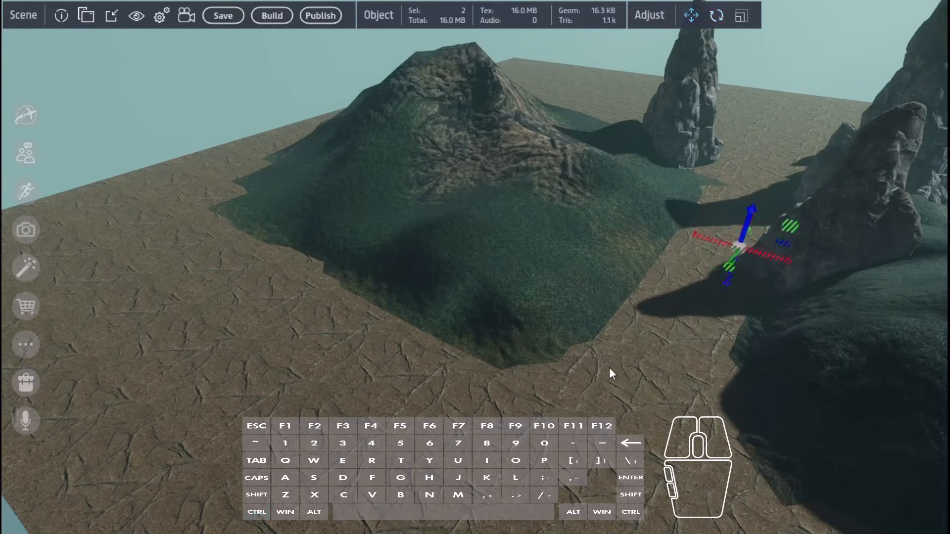
pyautogui.press('e')
pyautogui.press('ctrl')
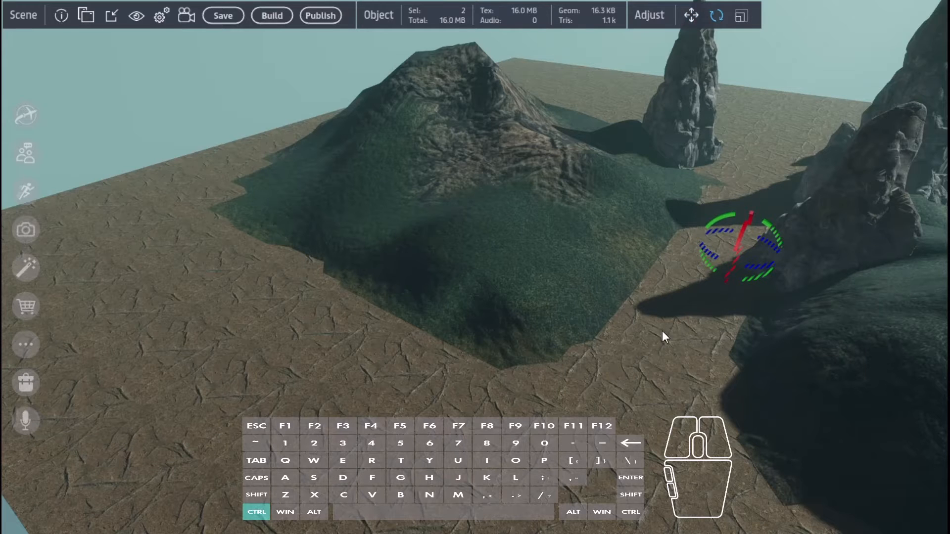
pyautogui.press('w')
pyautogui.moveTo(731, 271); pyautogui.dragTo(563, 274, button='right')
pyautogui.press('s')
pyautogui.press('d')
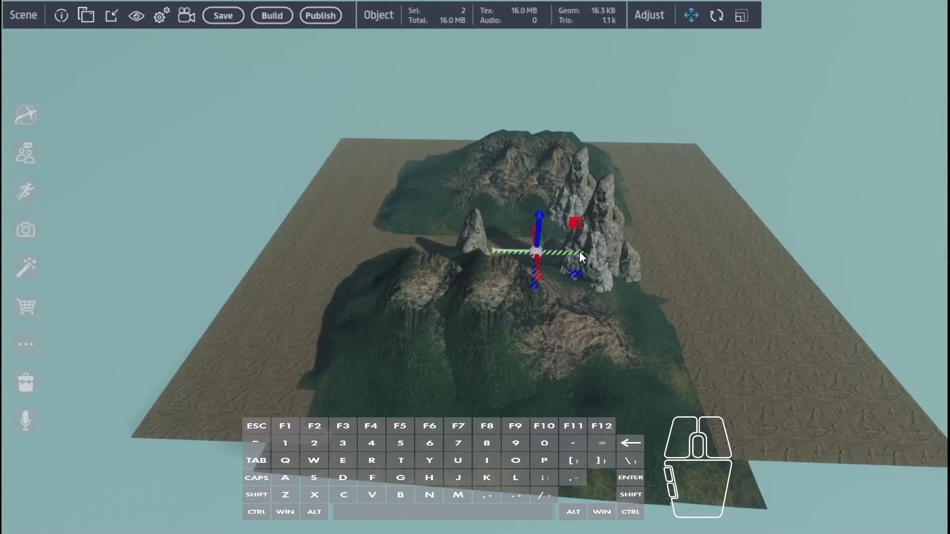
pyautogui.moveTo(580, 255); pyautogui.dragTo(654, 253)
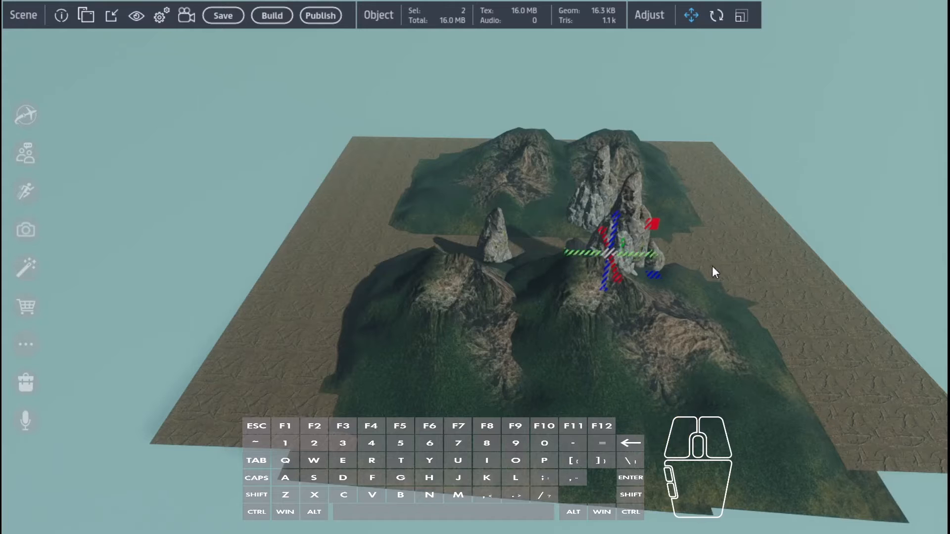
# - Duplicate the mountain pair twice more, placing one copy at each end to extend the two facing rows
pyautogui.hotkey('ctrl', 'd')
pyautogui.moveTo(648, 254); pyautogui.dragTo(777, 255)
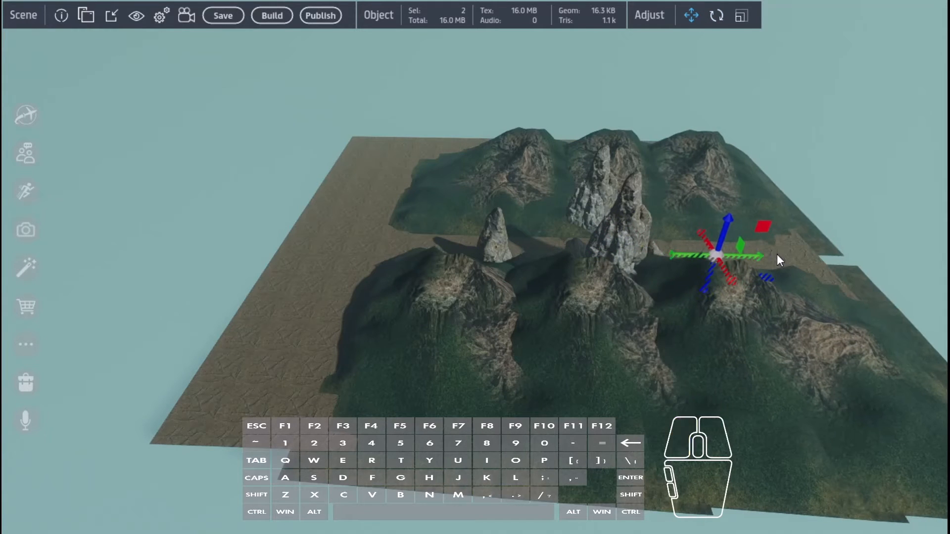
pyautogui.press('e')
pyautogui.press('w')
pyautogui.moveTo(760, 256); pyautogui.dragTo(408, 253)
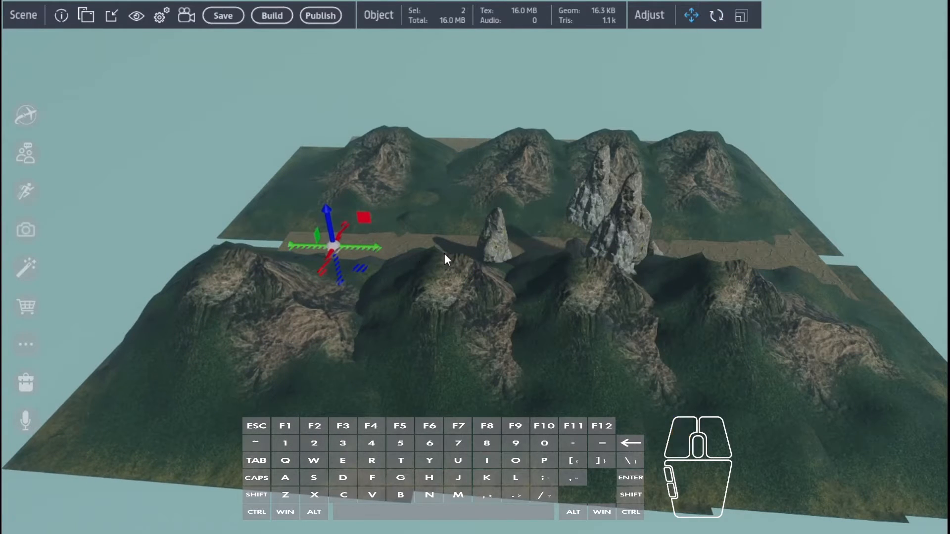
# - Set the scale of Forest Autumn Ground to 2 in its properties and close the Properties window
pyautogui.click(398, 242)
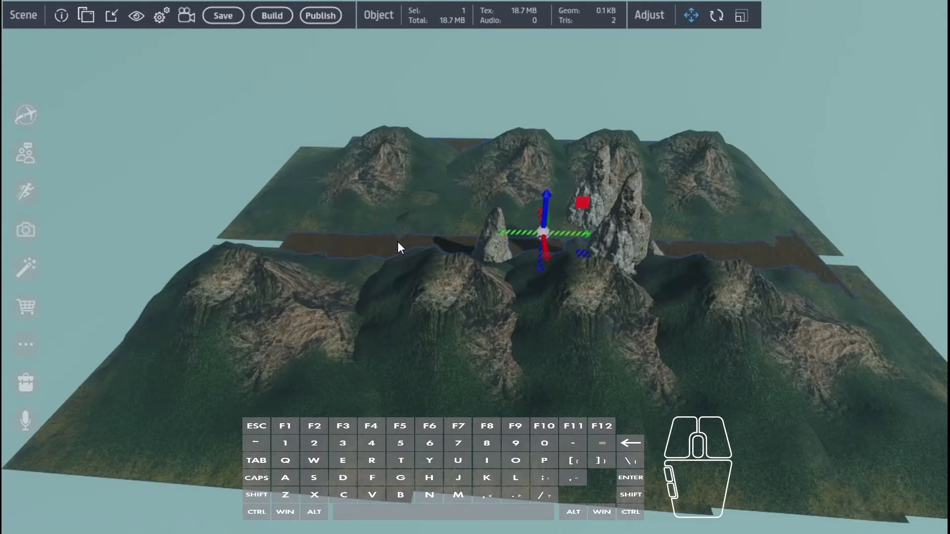
pyautogui.rightClick(542, 237)
pyautogui.click(577, 399)
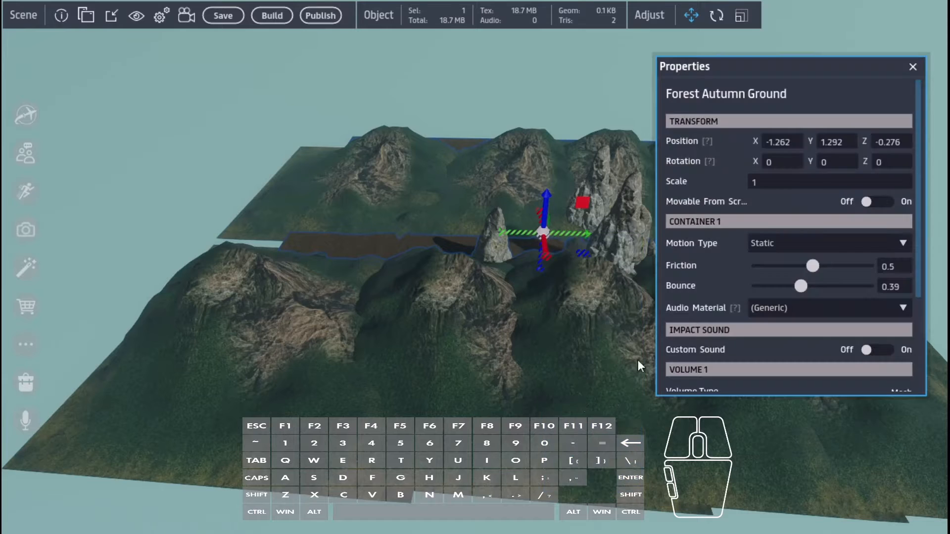
pyautogui.click(760, 182)
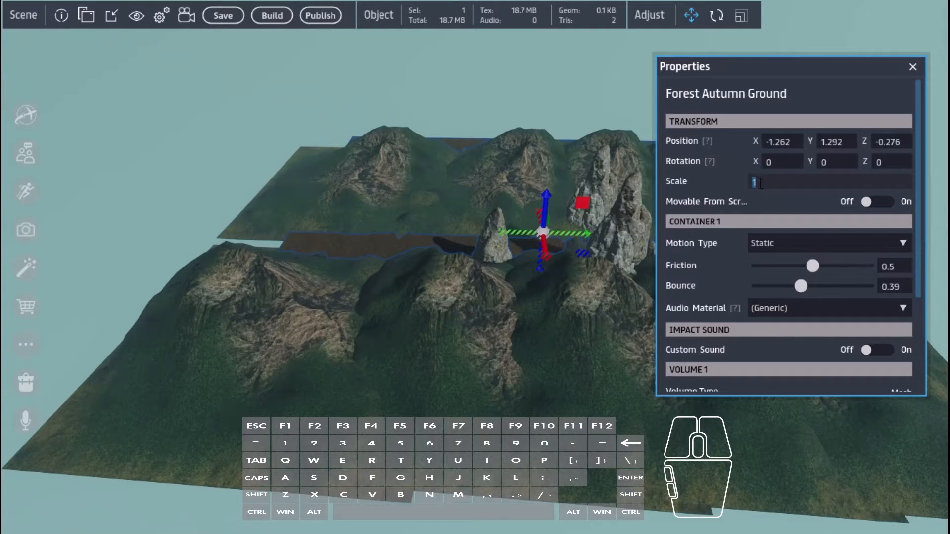
pyautogui.write('2')
pyautogui.press('Return')
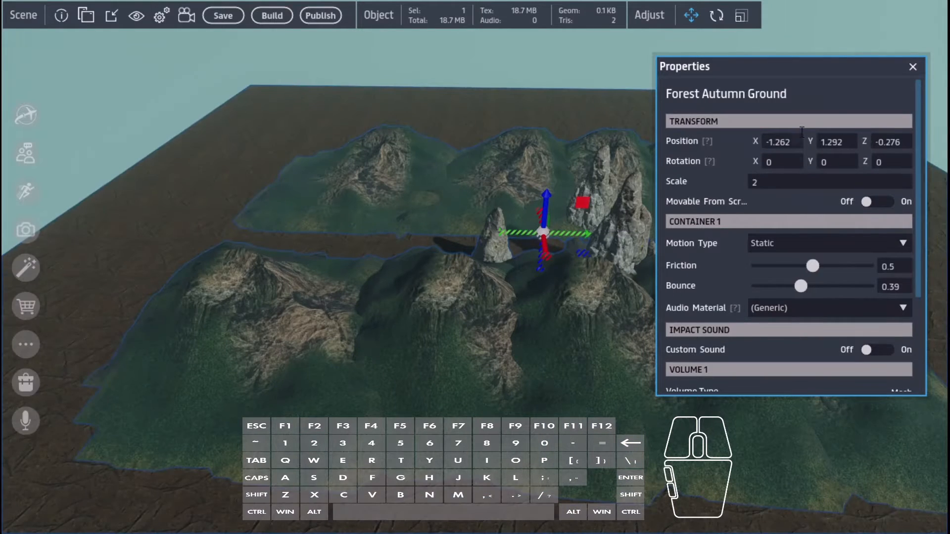
pyautogui.click(913, 67)
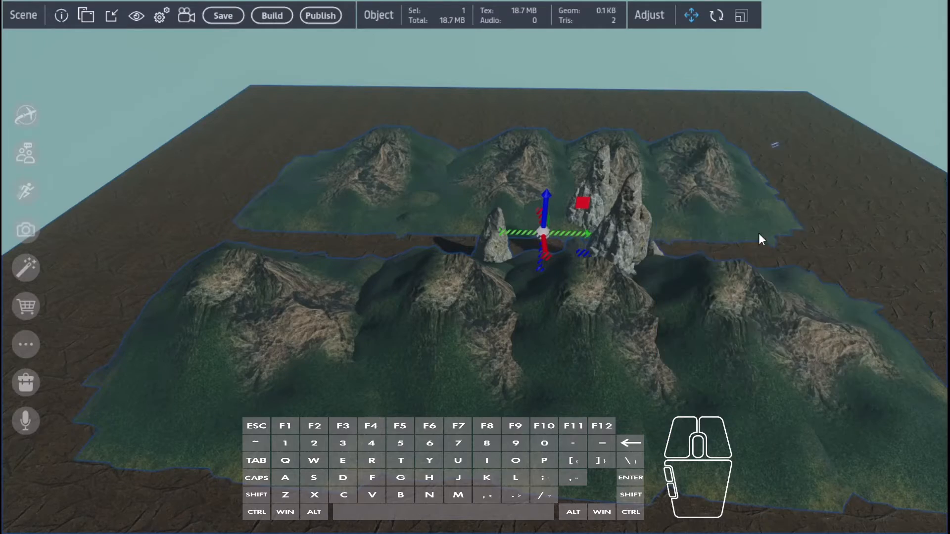
# - Select the two smaller rock formations on opposite sides of the valley and move them together to its open end
pyautogui.moveTo(759, 233); pyautogui.dragTo(251, 247, button='right')
pyautogui.press('a')
pyautogui.press('w')
pyautogui.press('d')
pyautogui.press('w')
pyautogui.press('d')
pyautogui.click(545, 198)
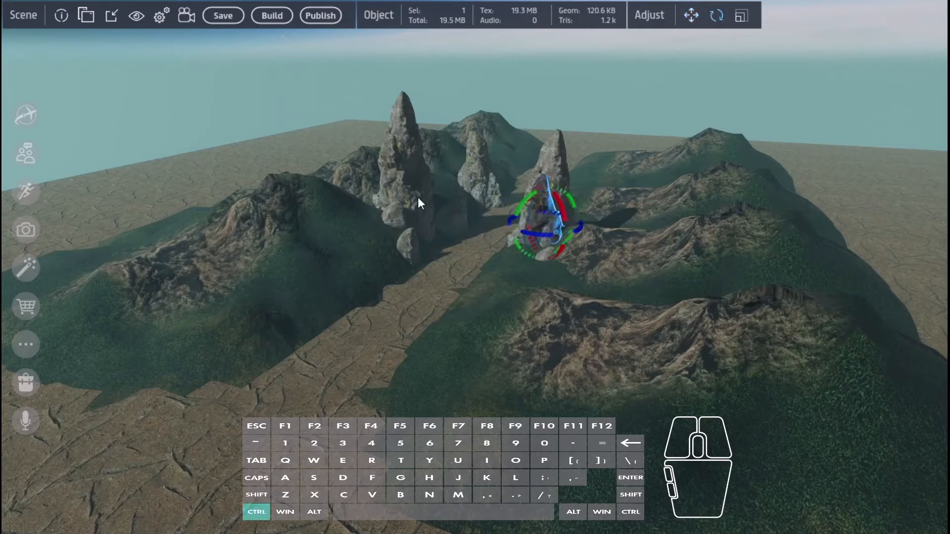
pyautogui.keyDown('ctrl'); pyautogui.click(426, 224); pyautogui.keyUp('ctrl')
pyautogui.moveTo(601, 260); pyautogui.dragTo(642, 282, button='right')
pyautogui.press('w')
pyautogui.press('d')
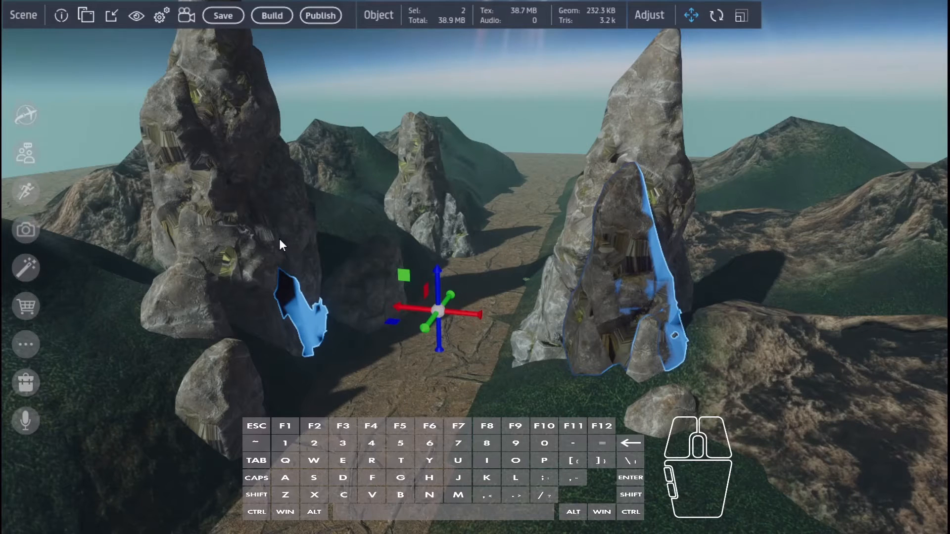
pyautogui.moveTo(491, 352); pyautogui.dragTo(455, 404, button='right')
pyautogui.press('ctrl')
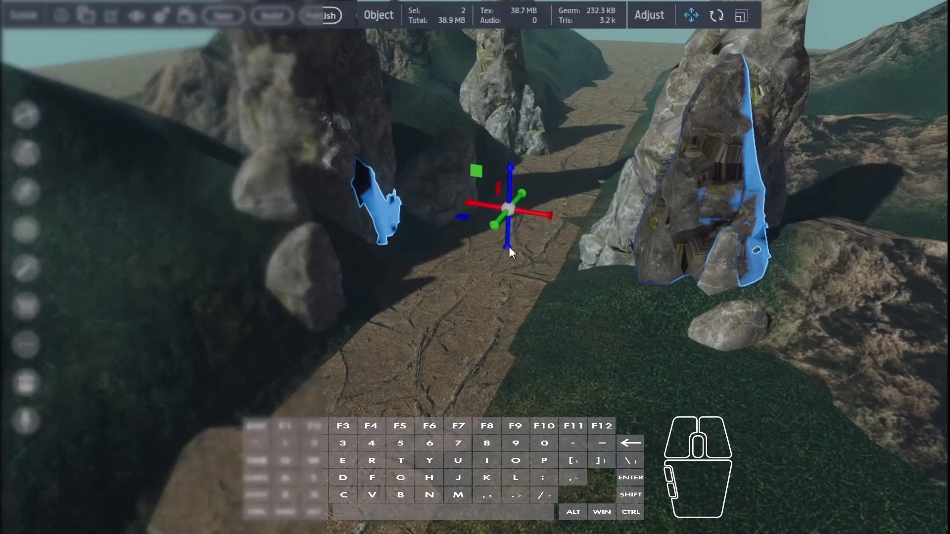
pyautogui.moveTo(497, 227); pyautogui.dragTo(402, 338)
pyautogui.moveTo(439, 364)
pyautogui.mouseDown(button='right')
pyautogui.moveTo(441, 383)
pyautogui.moveTo(445, 369)
pyautogui.mouseUp(button='right')
pyautogui.press('s')
pyautogui.moveTo(451, 292); pyautogui.dragTo(423, 319)
# - Rotate the selected pair of rocks at the valley's open end
pyautogui.press('e')
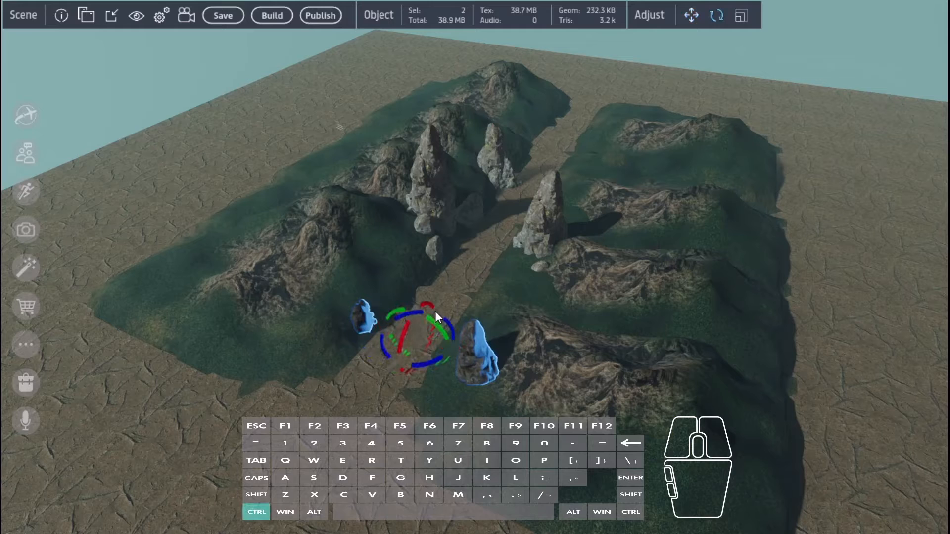
pyautogui.hotkey('ctrl', 'd')
pyautogui.press('ctrl')
pyautogui.moveTo(417, 365); pyautogui.dragTo(421, 327)
# - Reopen the Inventory from the opposite end of the valley and move its window aside to uncover the mountains
pyautogui.moveTo(429, 366); pyautogui.dragTo(109, 388, button='right')
pyautogui.press('d')
pyautogui.press('w')
pyautogui.press('s')
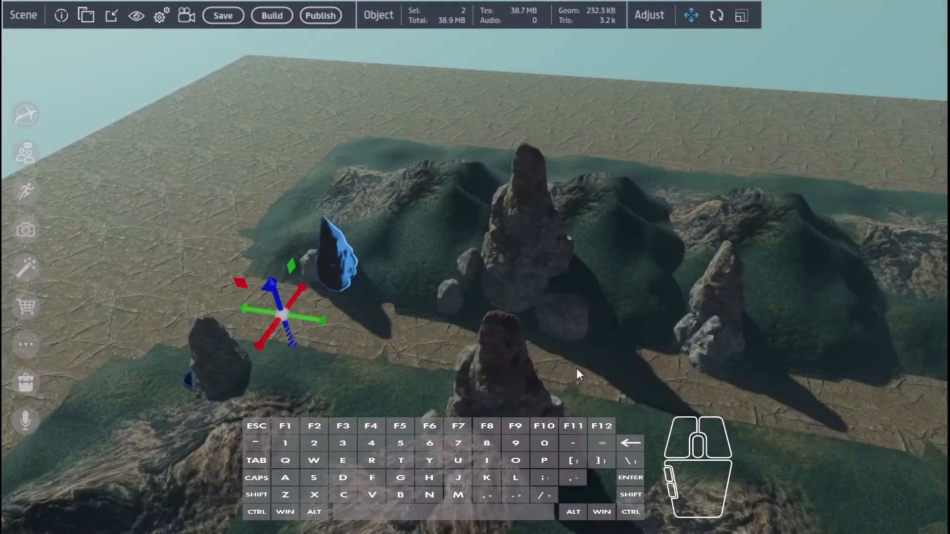
pyautogui.press('d')
pyautogui.moveTo(577, 368); pyautogui.dragTo(358, 376, button='right')
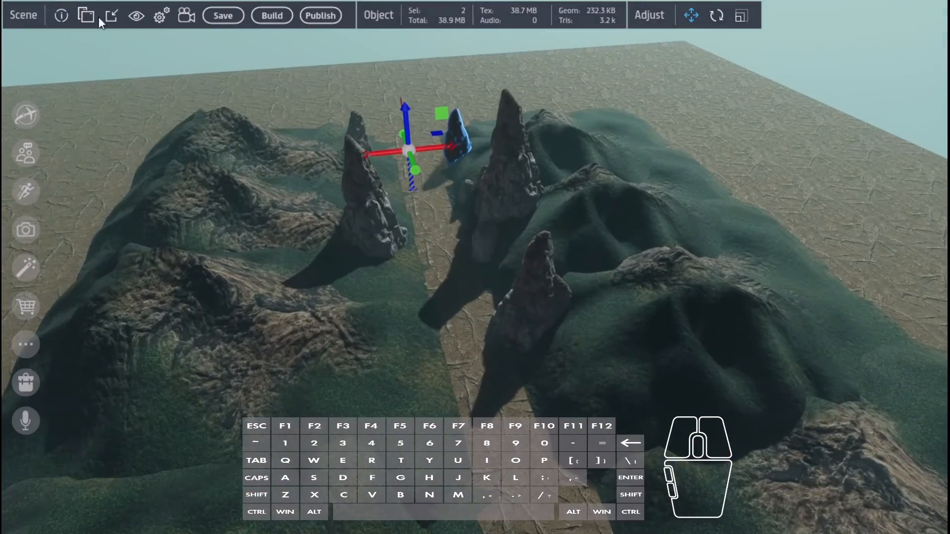
pyautogui.click(86, 15)
pyautogui.click(123, 109)
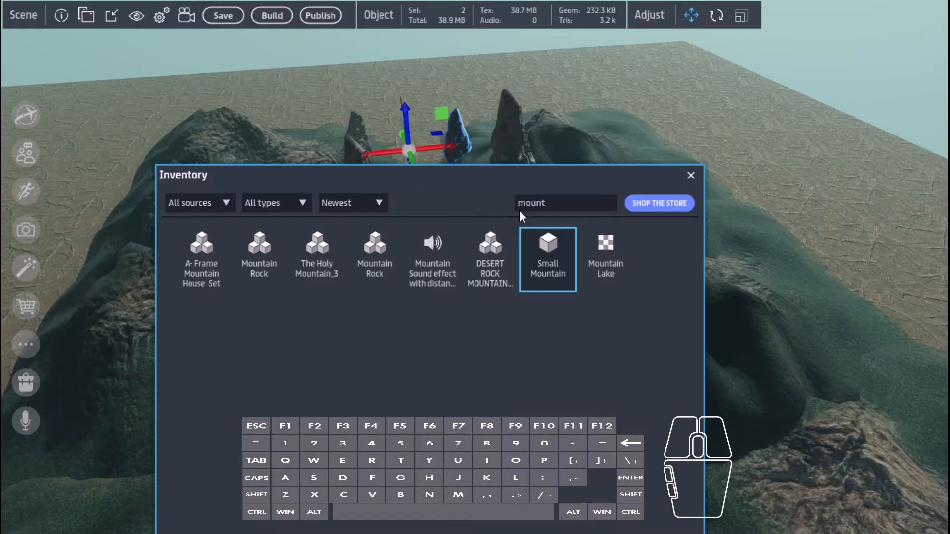
pyautogui.moveTo(453, 180); pyautogui.dragTo(845, 179)
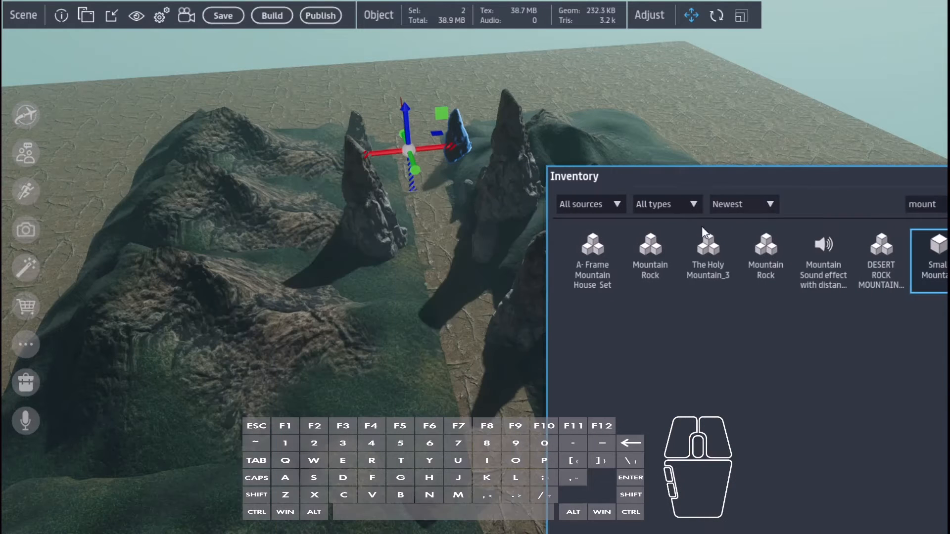
# - Place Mountain Rock from the Inventory in the valley and another one at the near end of the mountain rows
pyautogui.click(640, 257)
pyautogui.moveTo(639, 257); pyautogui.dragTo(402, 397)
pyautogui.keyDown('ctrl'); pyautogui.moveTo(442, 430); pyautogui.dragTo(325, 412); pyautogui.keyUp('ctrl')
pyautogui.moveTo(431, 412); pyautogui.dragTo(236, 399, button='right')
pyautogui.press('s')
pyautogui.moveTo(646, 247); pyautogui.dragTo(405, 334)
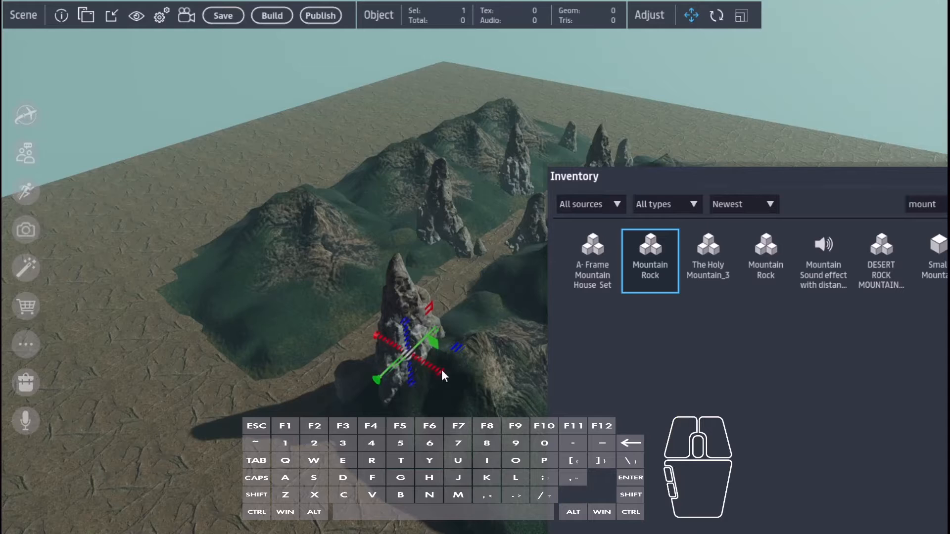
# - Move and turn the newly placed Mountain Rock beside the mountains at the near end of the valley
pyautogui.moveTo(442, 370); pyautogui.dragTo(506, 399)
pyautogui.moveTo(435, 402); pyautogui.dragTo(485, 317)
pyautogui.moveTo(488, 363); pyautogui.dragTo(796, 364, button='right')
pyautogui.press('a')
# - Place two more Mountain Rock items from the Inventory at the near end of the mountain rows
pyautogui.click(648, 246)
pyautogui.moveTo(650, 249); pyautogui.dragTo(476, 344)
pyautogui.press('ctrl')
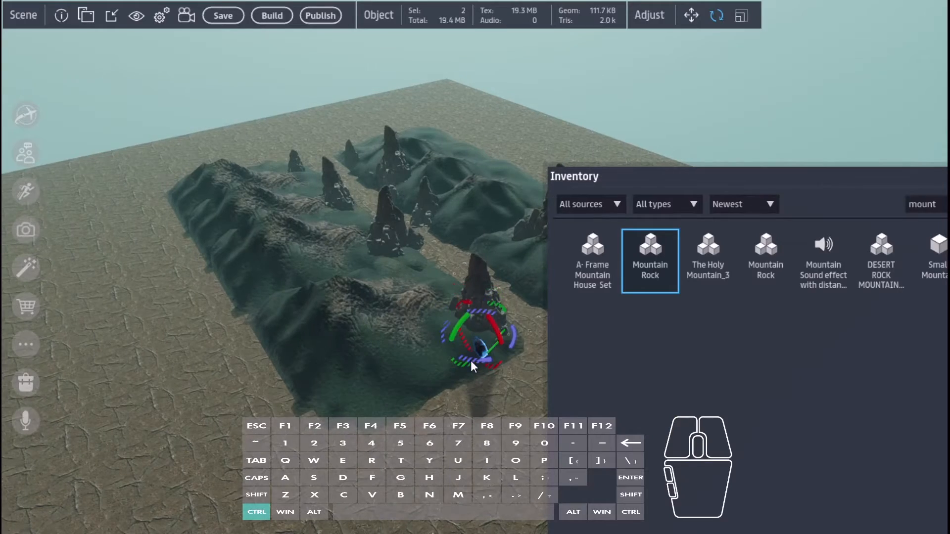
pyautogui.moveTo(471, 360); pyautogui.dragTo(342, 279, button='right')
pyautogui.press('w')
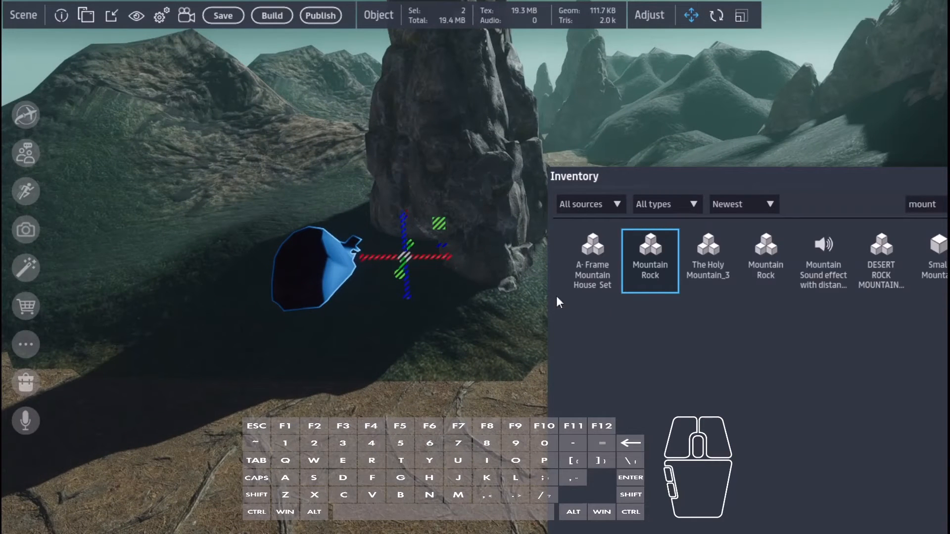
pyautogui.moveTo(646, 260); pyautogui.dragTo(489, 355)
pyautogui.press('ctrl')
# - Check the placed rocks from the mouth of the valley and close the Inventory
pyautogui.moveTo(490, 371); pyautogui.dragTo(947, 297, button='right')
pyautogui.scroll(-5, 443, 386)
pyautogui.press('d')
pyautogui.press('w')
pyautogui.press('s')
pyautogui.press('a')
pyautogui.moveTo(316, 277); pyautogui.dragTo(488, 287, button='right')
pyautogui.press('d')
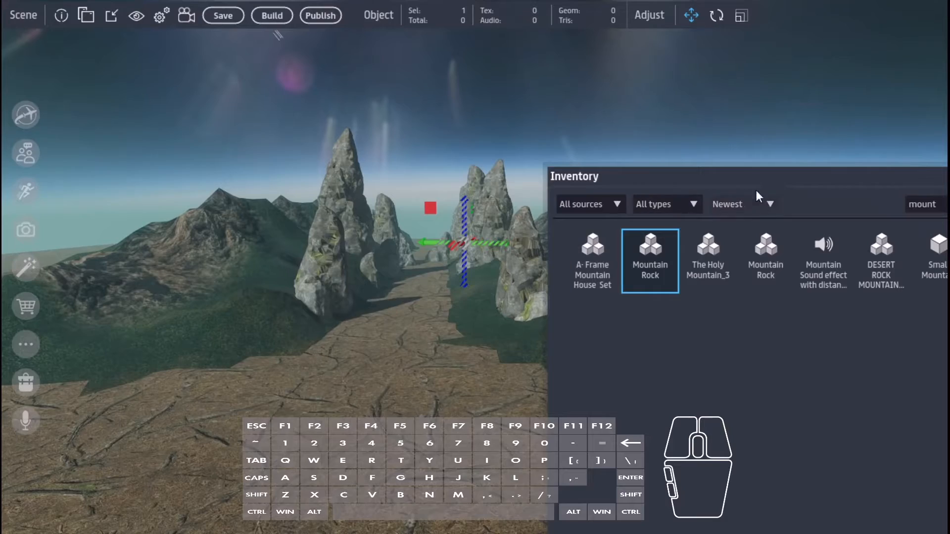
pyautogui.moveTo(745, 176); pyautogui.dragTo(467, 171)
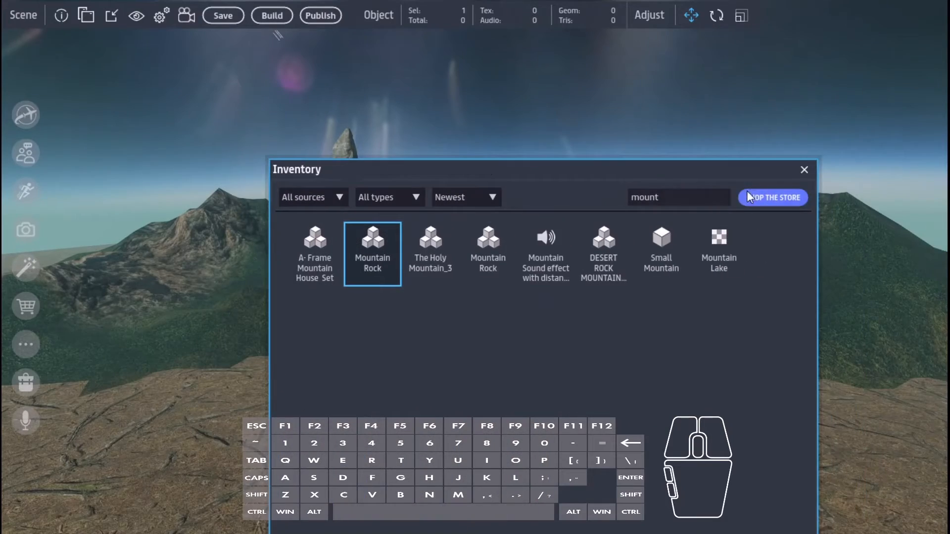
pyautogui.click(804, 169)
# - Examine the bare valley floor and the mountain edges along it, close to the ground and from above
pyautogui.press('w')
pyautogui.moveTo(635, 346); pyautogui.dragTo(484, 317, button='right')
pyautogui.press('w')
pyautogui.press('w')
pyautogui.press('w')
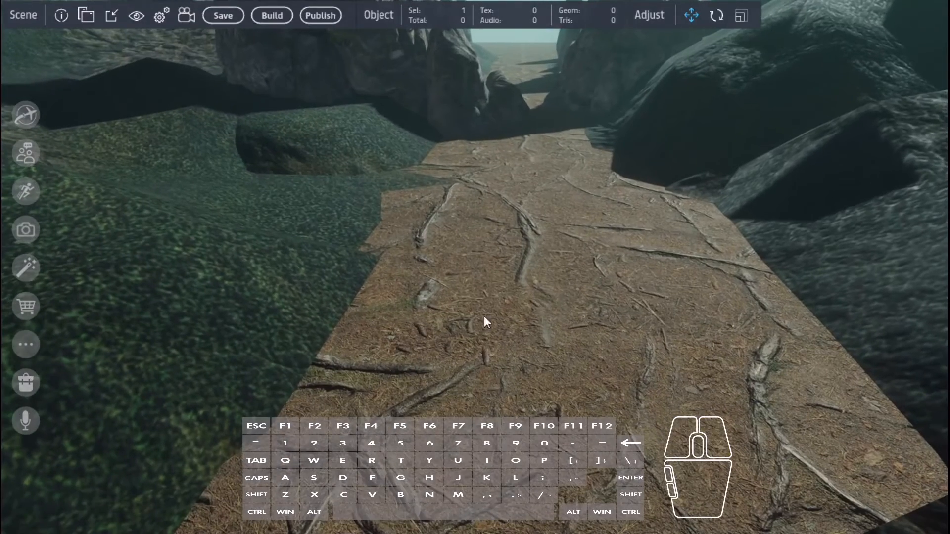
pyautogui.moveTo(573, 346); pyautogui.dragTo(443, 230, button='right')
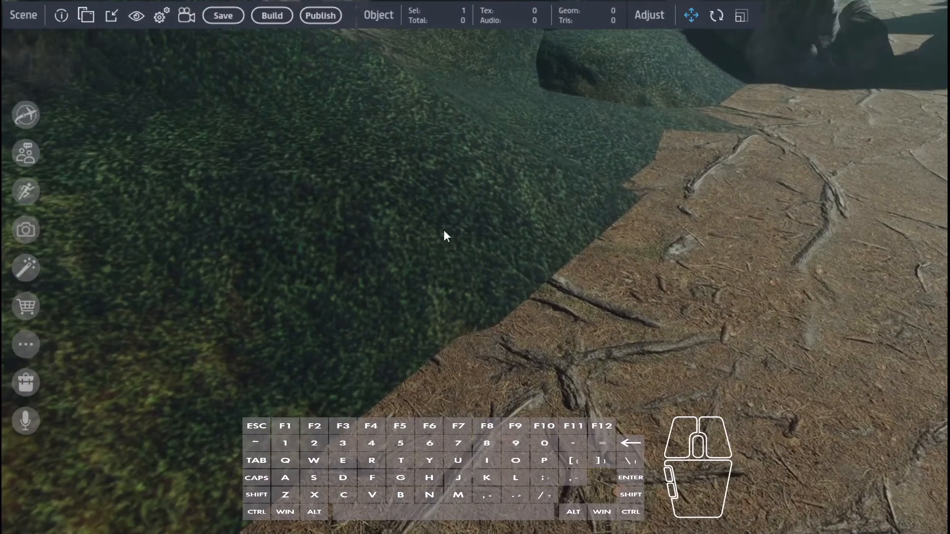
pyautogui.moveTo(602, 396); pyautogui.dragTo(521, 370, button='right')
pyautogui.press('a')
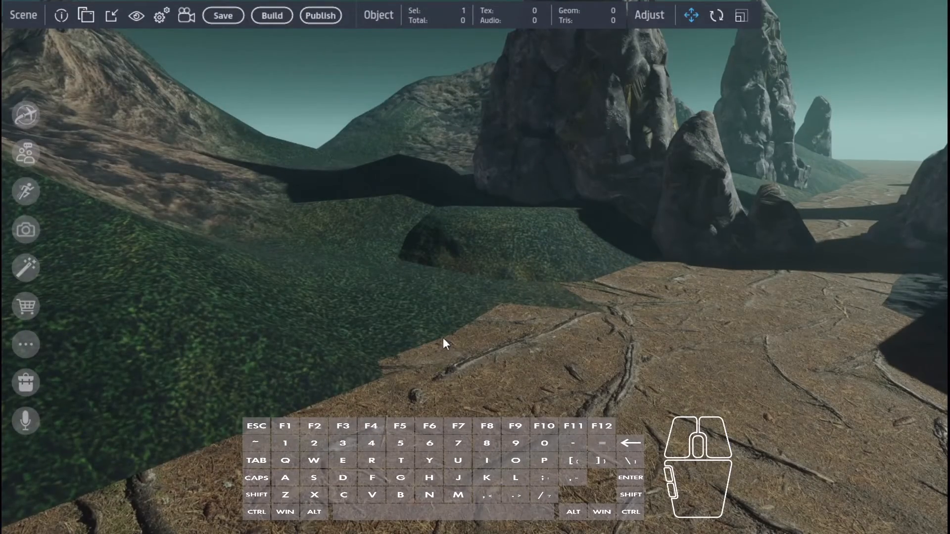
pyautogui.moveTo(443, 338); pyautogui.dragTo(753, 375, button='right')
pyautogui.press('s')
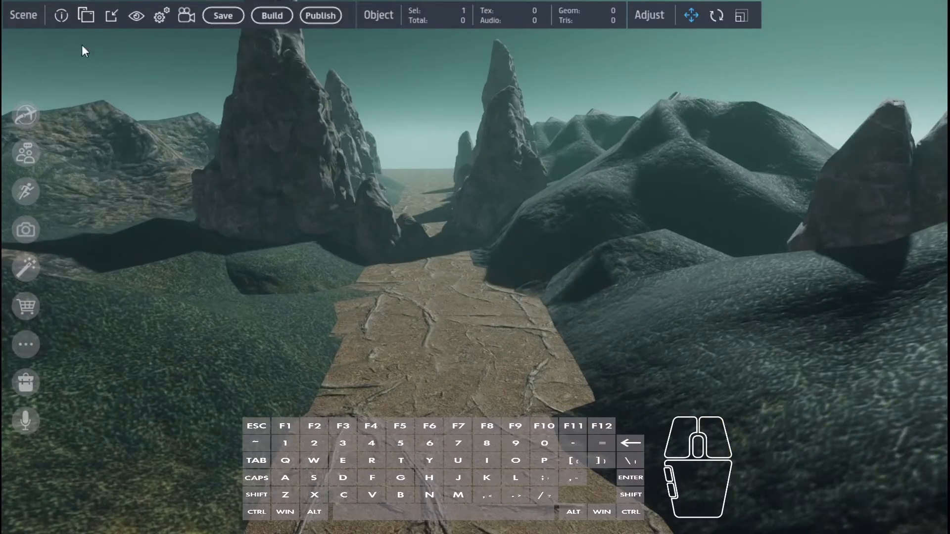
pyautogui.moveTo(429, 307); pyautogui.dragTo(399, 382, button='right')
pyautogui.press('s')
pyautogui.press('w')
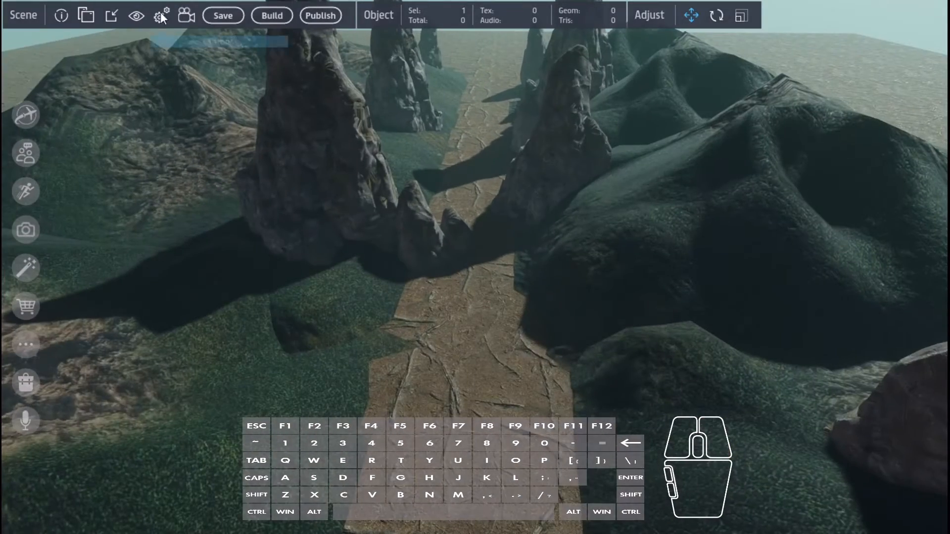
# - Reopen the Inventory, search it for "water" and move its window aside to uncover the valley
pyautogui.click(87, 16)
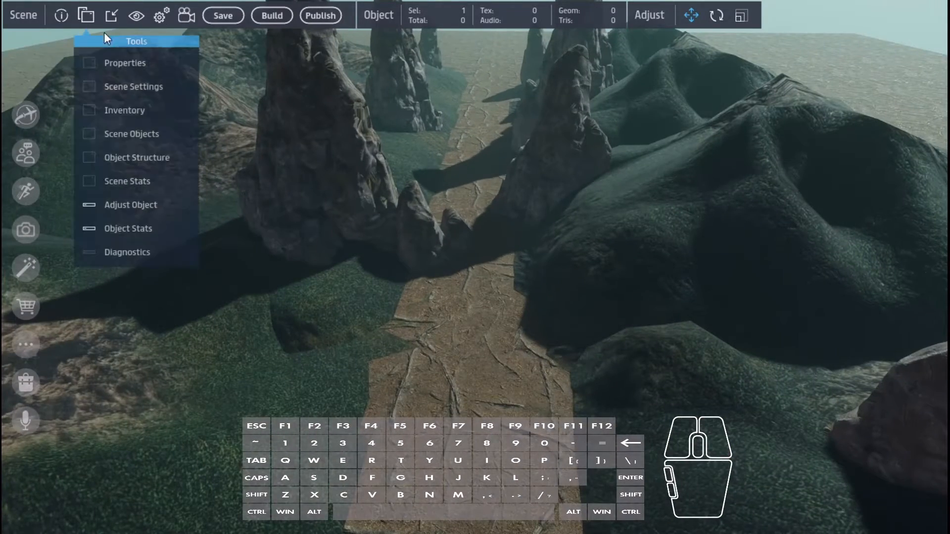
pyautogui.click(124, 110)
pyautogui.click(683, 197)
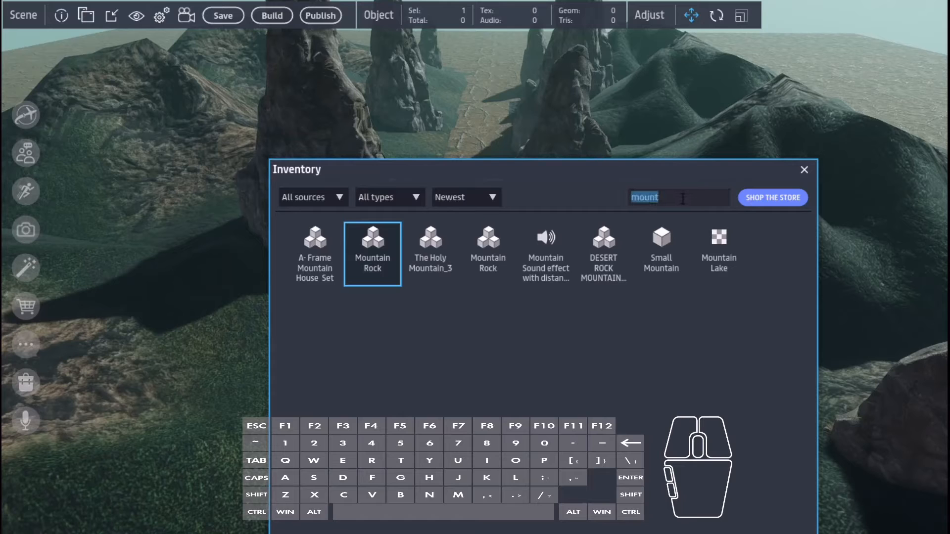
pyautogui.write('water')
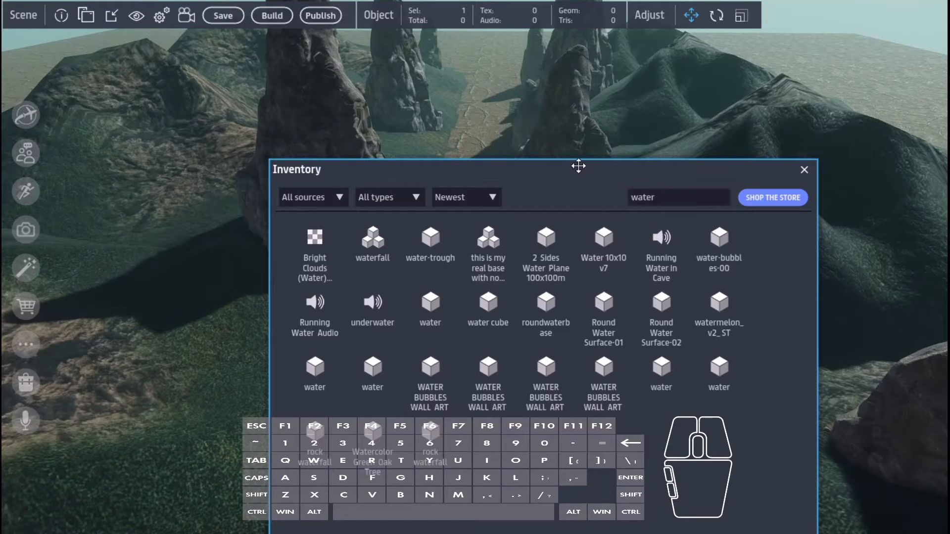
pyautogui.moveTo(577, 164); pyautogui.dragTo(711, 88)
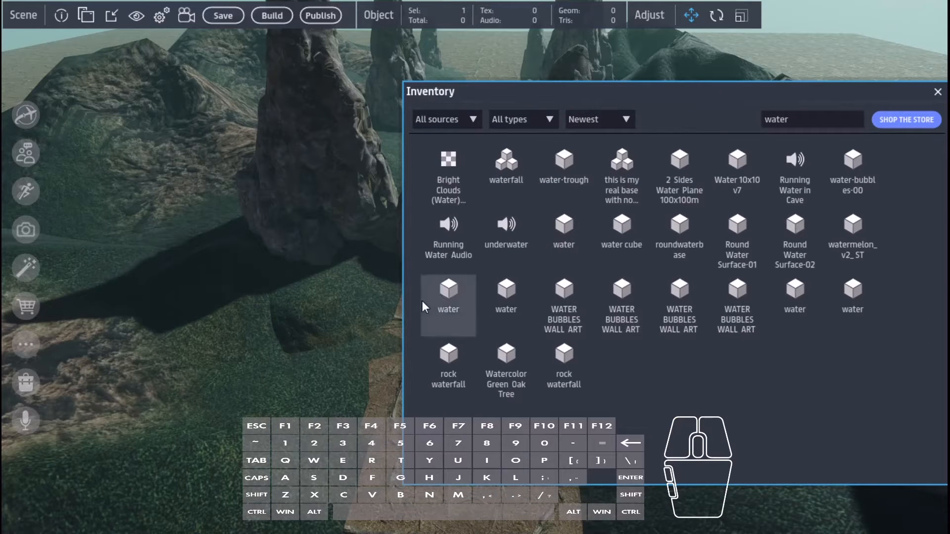
# - Place the 2 Sides Water Plane 100x100m in the valley, close the Inventory and lower the plane slightly
pyautogui.moveTo(339, 349); pyautogui.dragTo(473, 323, button='right')
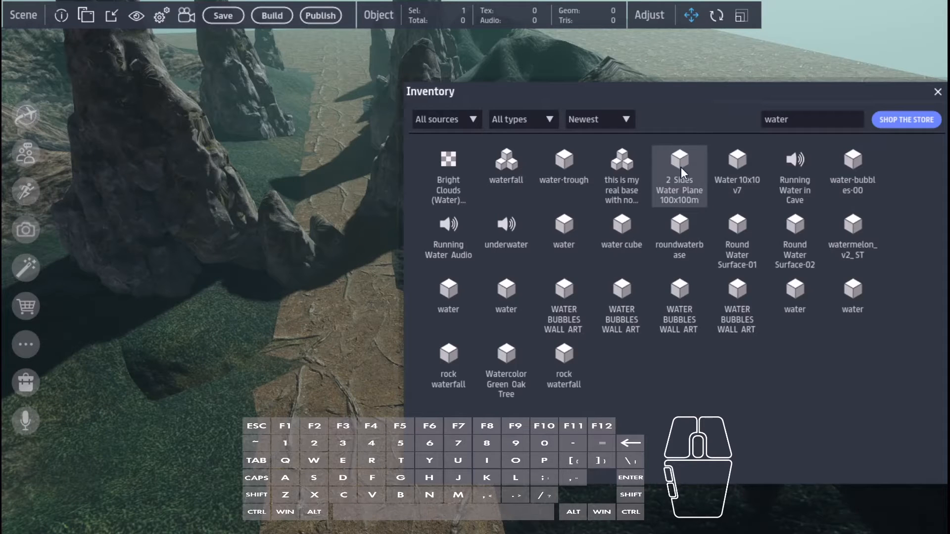
pyautogui.moveTo(680, 167); pyautogui.dragTo(370, 327)
pyautogui.moveTo(803, 92); pyautogui.dragTo(740, 103)
pyautogui.click(749, 101)
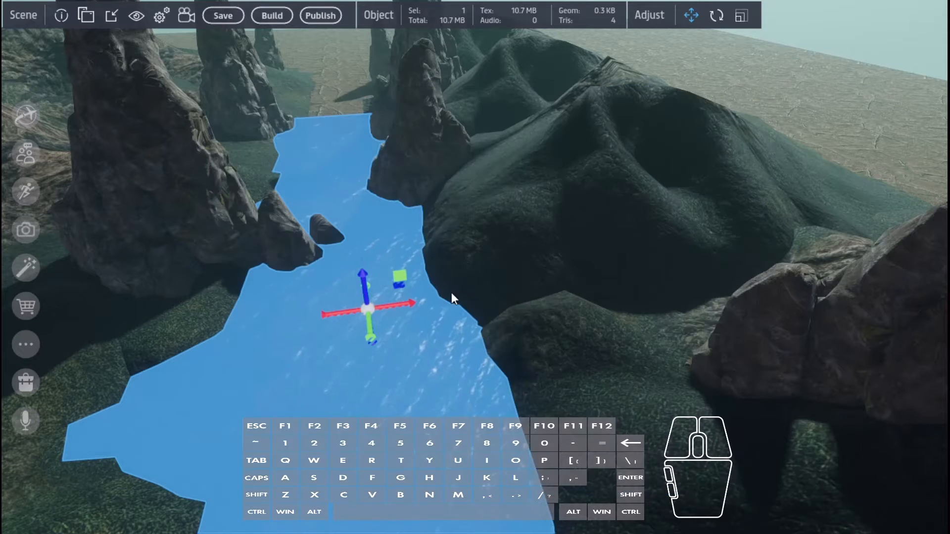
pyautogui.moveTo(364, 311); pyautogui.dragTo(365, 316, button='right')
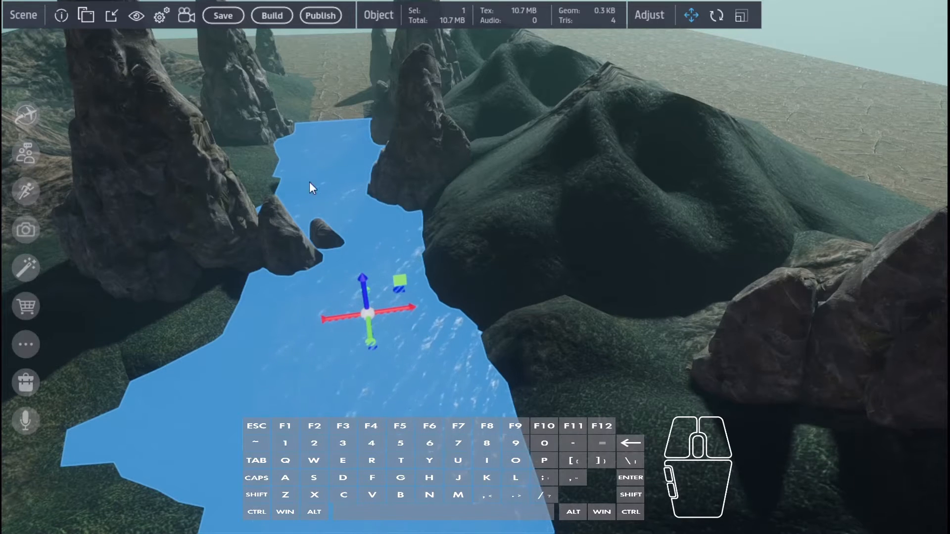
# - Look up the 2 Sides Water Plane 100x100m and its item options in the Inventory, and close the Inventory
pyautogui.click(93, 15)
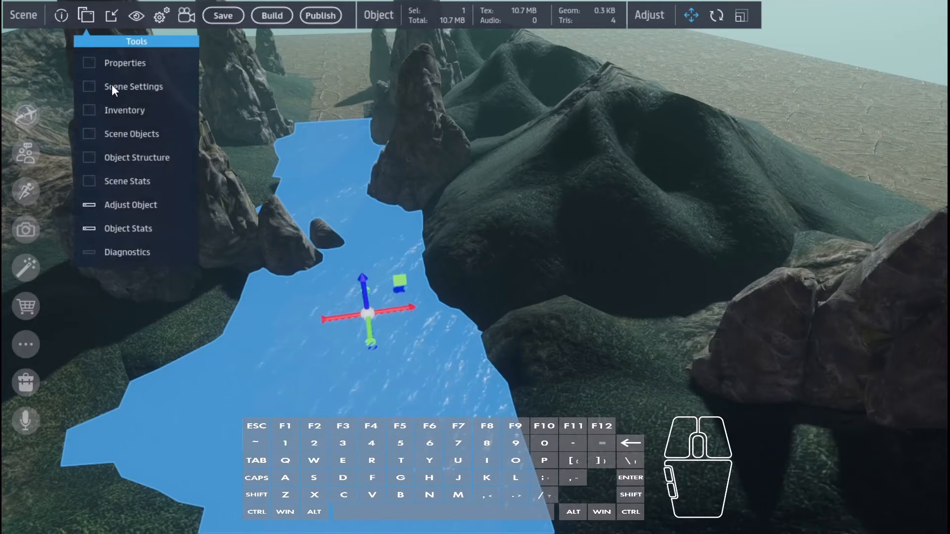
pyautogui.click(120, 114)
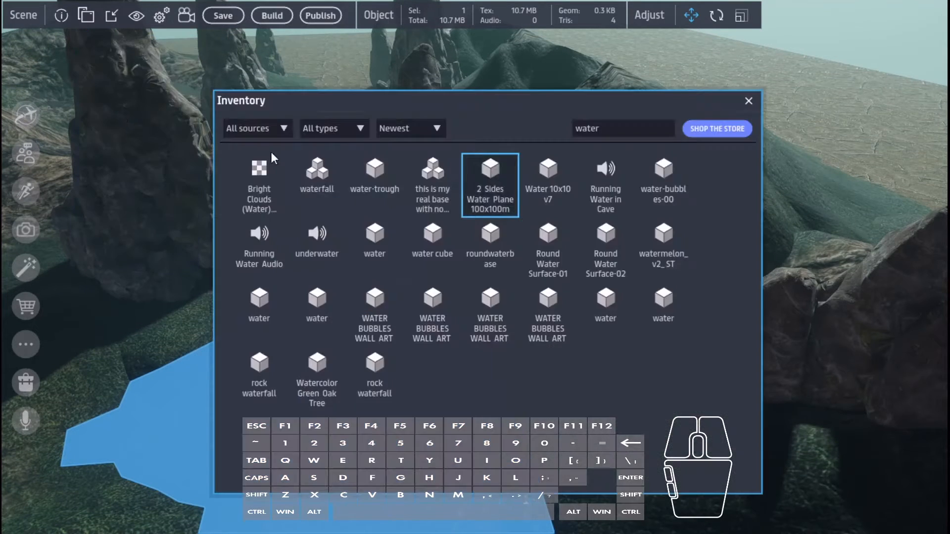
pyautogui.rightClick(491, 198)
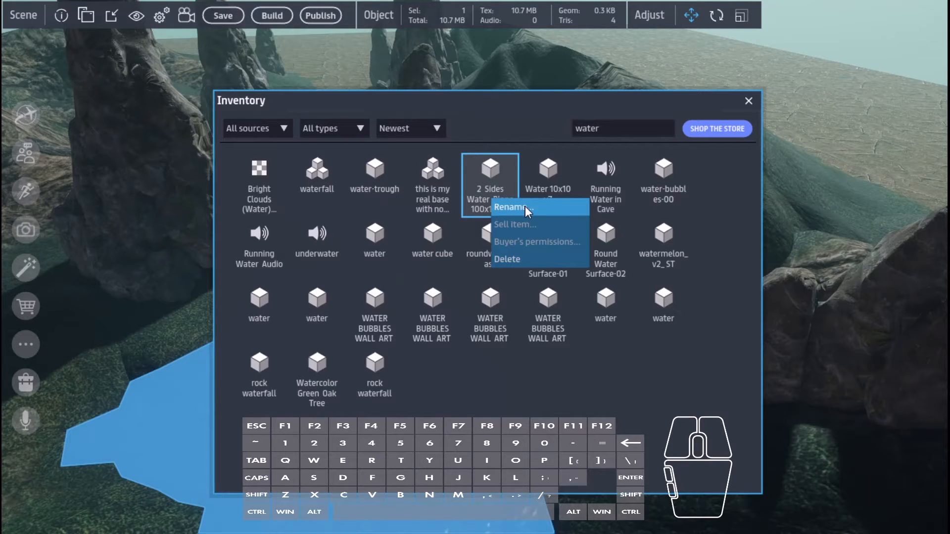
pyautogui.click(749, 101)
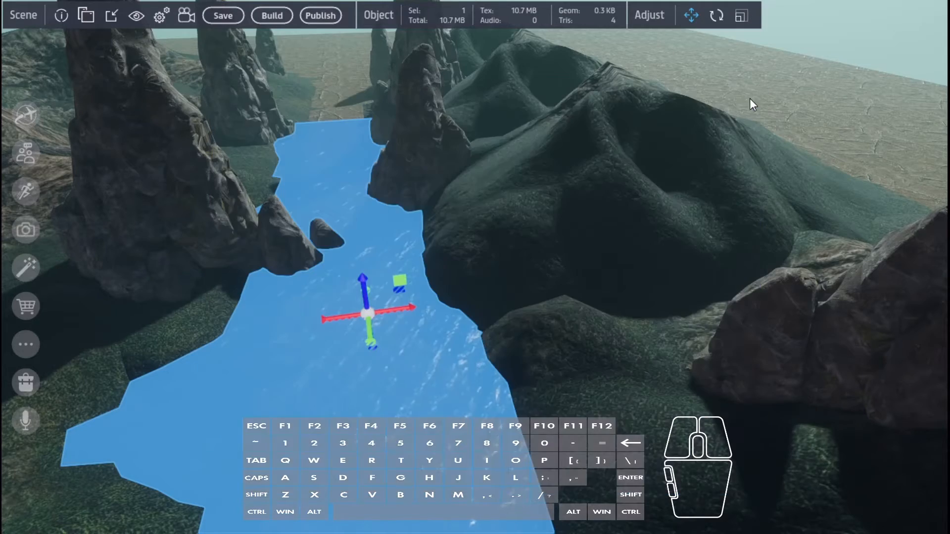
# - Select the water plane in the valley, open its properties and set its scale to 3
pyautogui.moveTo(713, 282); pyautogui.dragTo(619, 348, button='right')
pyautogui.press('w')
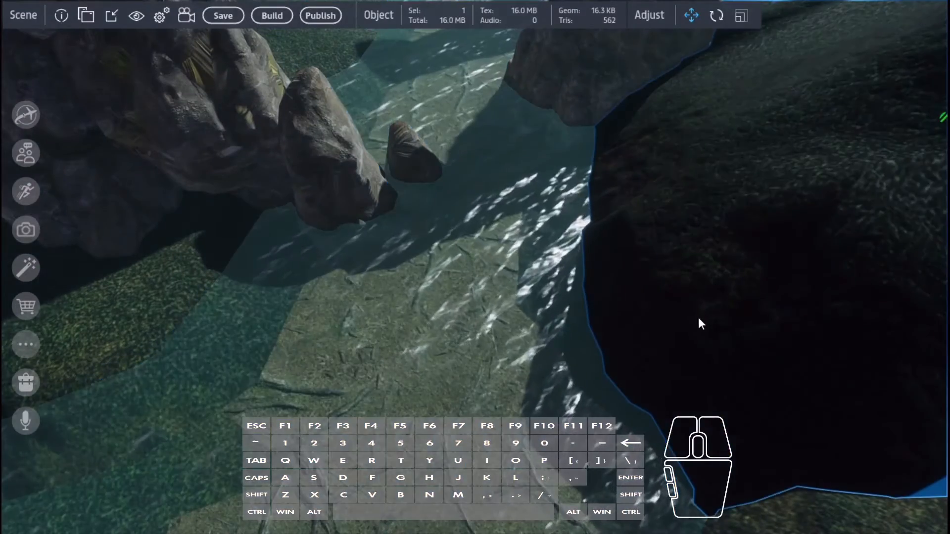
pyautogui.press('s')
pyautogui.moveTo(701, 323); pyautogui.dragTo(499, 258, button='right')
pyautogui.press('d')
pyautogui.press('s')
pyautogui.moveTo(672, 271); pyautogui.dragTo(503, 353, button='right')
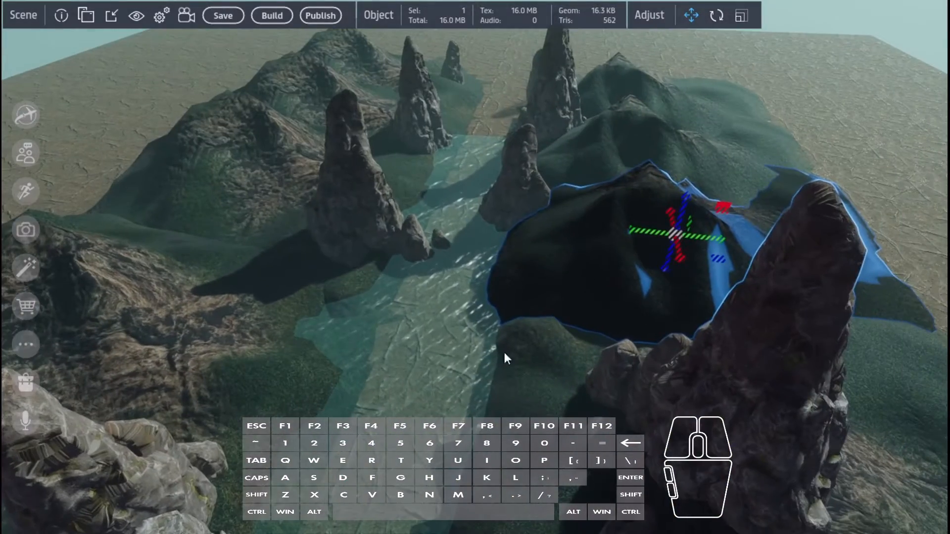
pyautogui.click(440, 352)
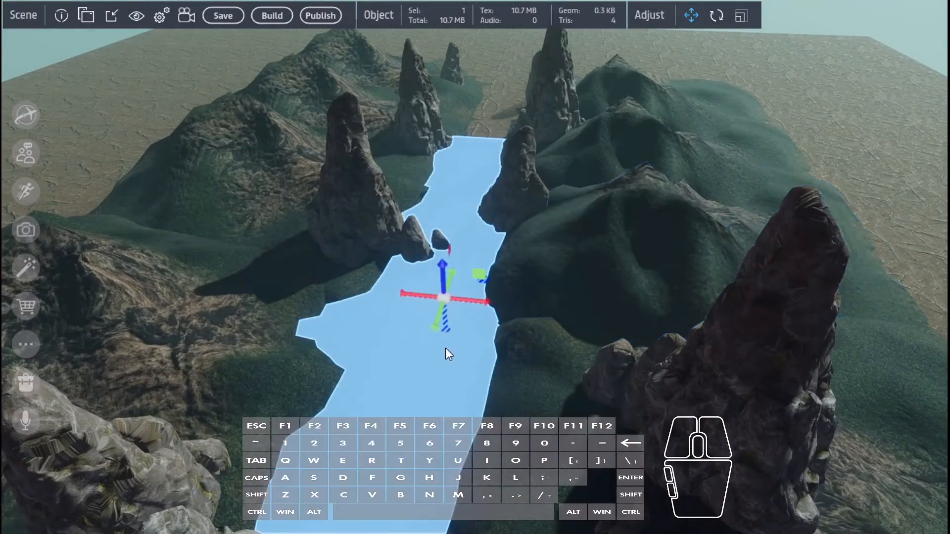
pyautogui.rightClick(445, 296)
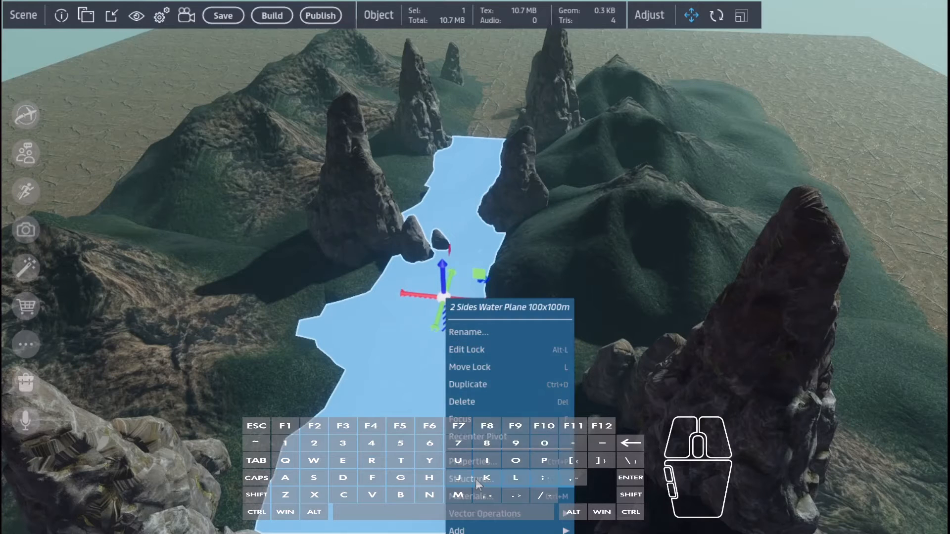
pyautogui.click(474, 463)
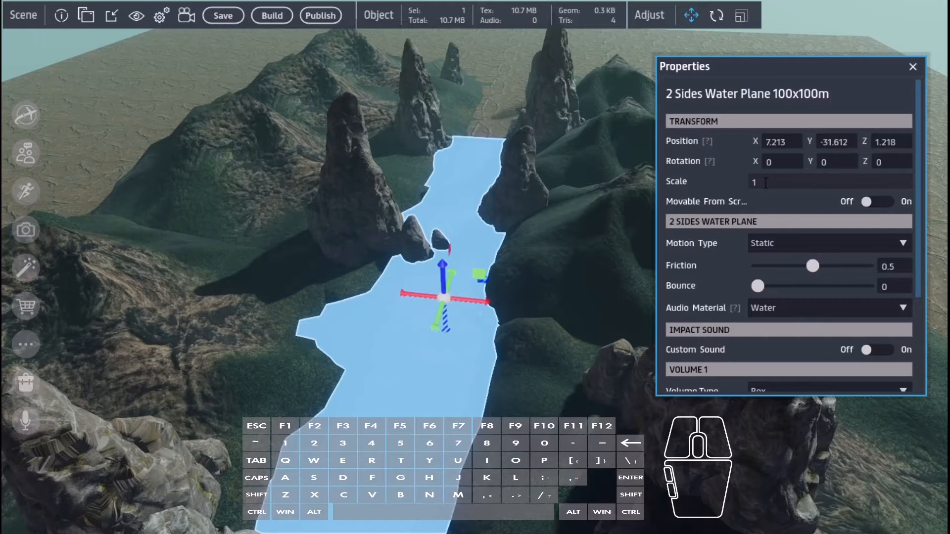
pyautogui.write('2')
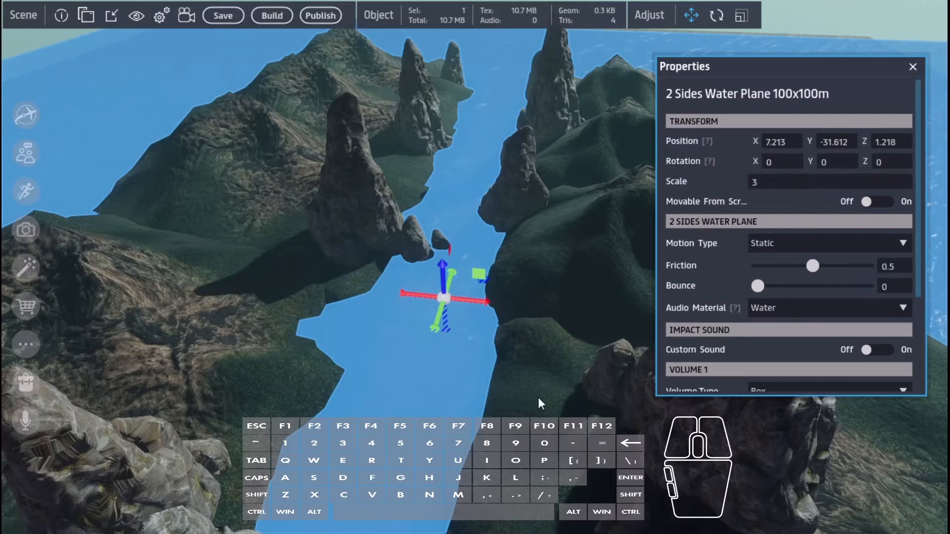
# - Move the water plane lengthwise along the valley to a Y position of about -18.1
pyautogui.moveTo(539, 399); pyautogui.dragTo(518, 386, button='right')
pyautogui.moveTo(444, 405); pyautogui.dragTo(506, 338)
pyautogui.moveTo(507, 337); pyautogui.dragTo(700, 394, button='right')
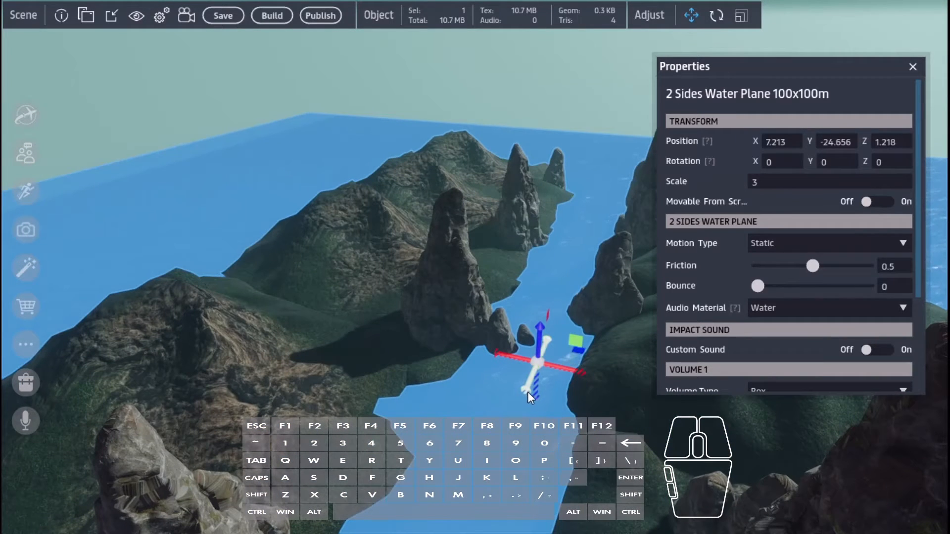
pyautogui.moveTo(527, 392); pyautogui.dragTo(548, 390)
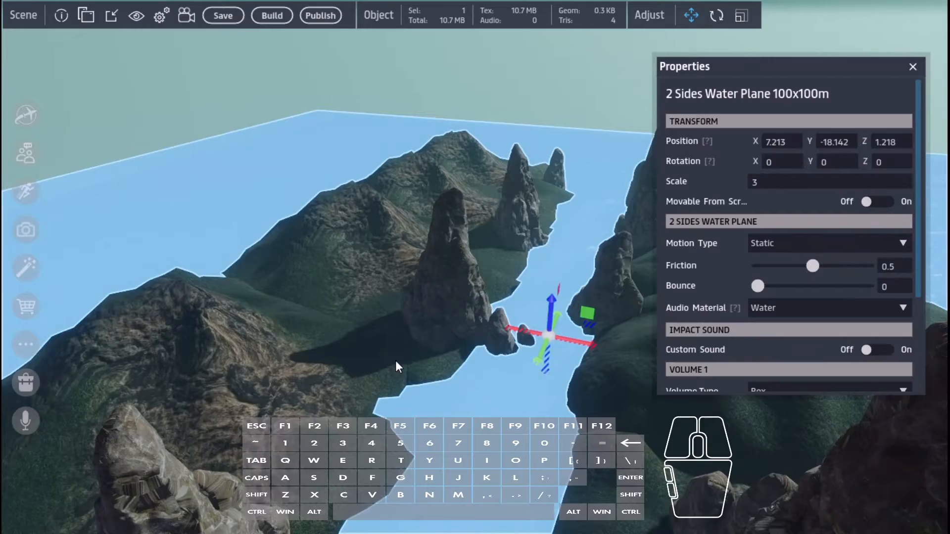
# - Select the water plane from the valley mouth and lower it to a Z position of about 0.005
pyautogui.click(396, 362)
pyautogui.moveTo(396, 361); pyautogui.dragTo(638, 267, button='right')
pyautogui.press('w')
pyautogui.press('s')
pyautogui.press('a')
pyautogui.press('a')
pyautogui.press('a')
pyautogui.press('w')
pyautogui.click(414, 364)
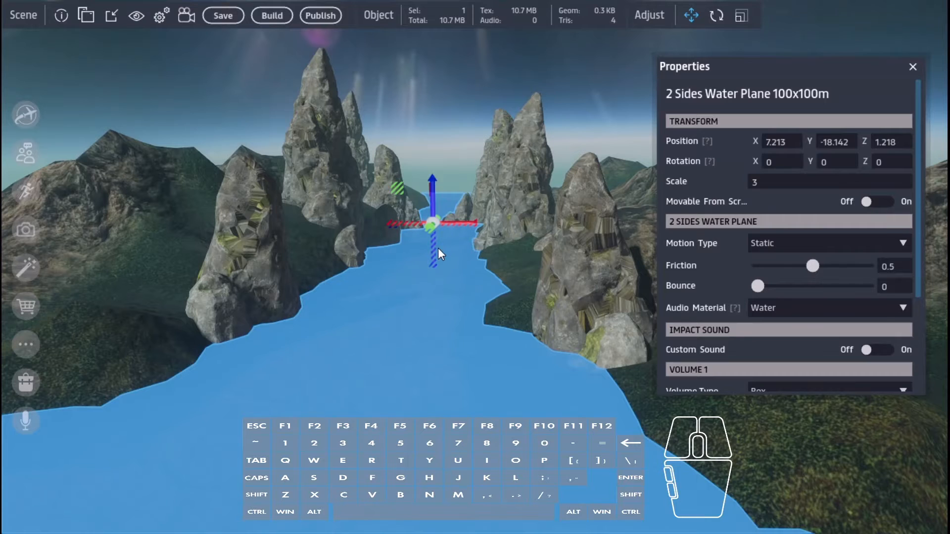
pyautogui.moveTo(434, 246); pyautogui.dragTo(438, 250)
# - Select the mountain at the far end of the row and rotate it to about -171.5 degrees around Z
pyautogui.click(515, 307)
pyautogui.moveTo(515, 307); pyautogui.dragTo(212, 370, button='right')
pyautogui.press('w')
pyautogui.press('s')
pyautogui.press('d')
pyautogui.press('d')
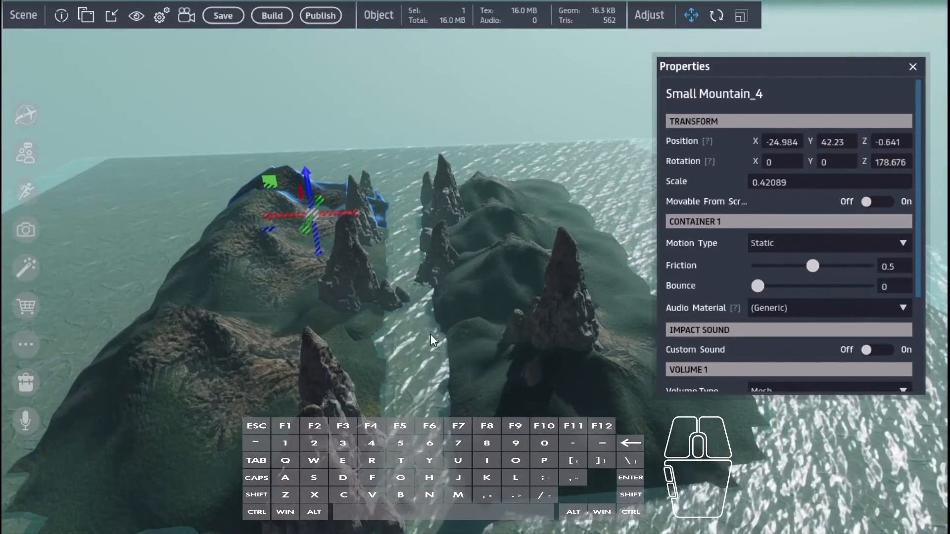
pyautogui.moveTo(432, 344); pyautogui.dragTo(422, 369, button='right')
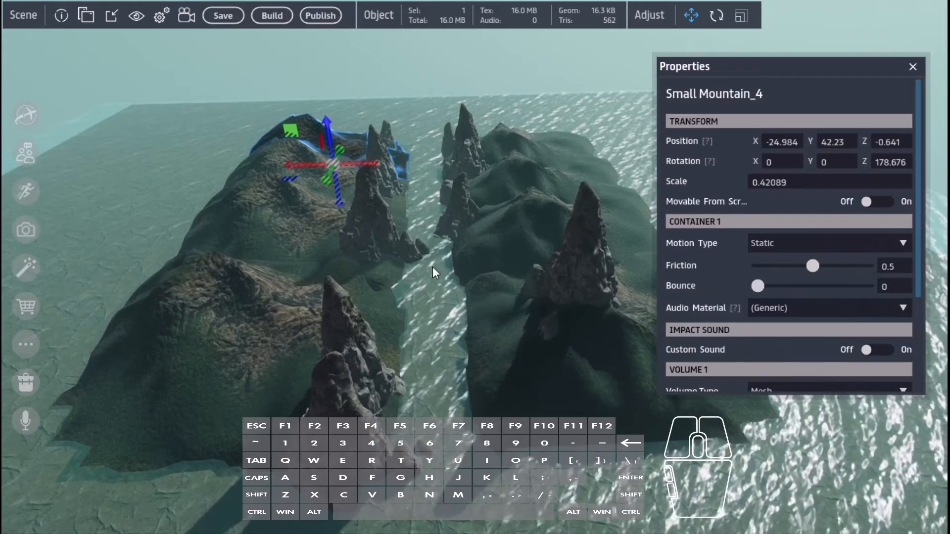
pyautogui.moveTo(451, 324); pyautogui.dragTo(462, 305, button='right')
pyautogui.press('ctrl')
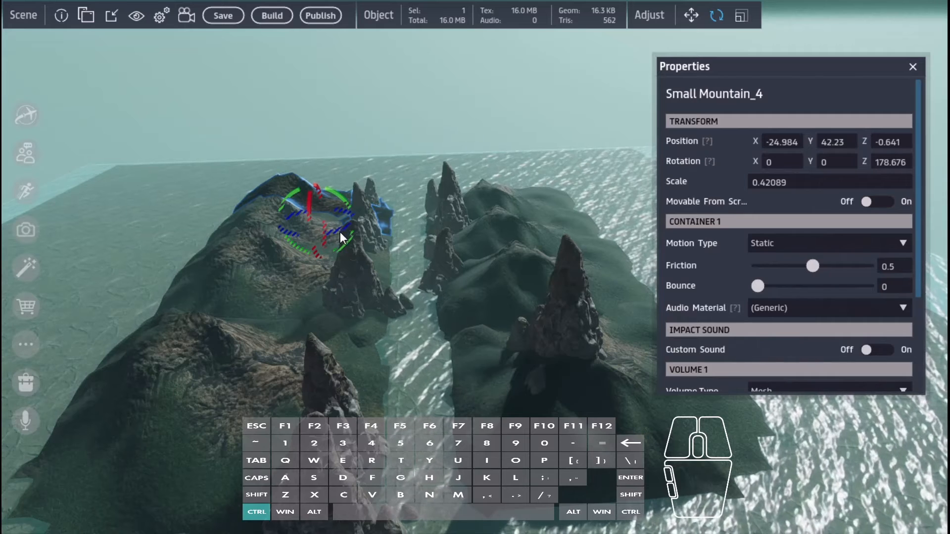
pyautogui.moveTo(342, 239)
pyautogui.keyDown('ctrl'); pyautogui.mouseDown()
pyautogui.moveTo(353, 214)
pyautogui.moveTo(350, 228)
pyautogui.mouseUp(); pyautogui.keyUp('ctrl')
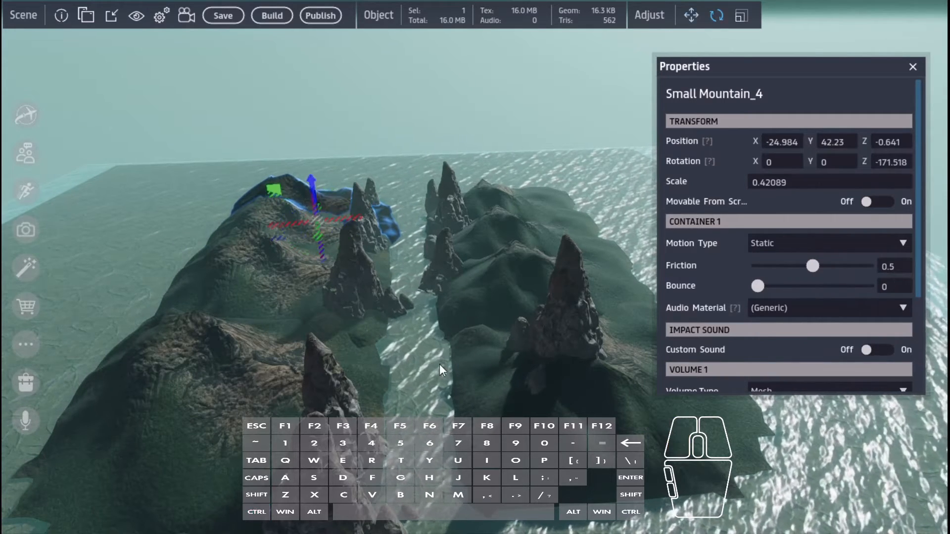
# - Select the water plane and rotate it to about 90.8 degrees around Z
pyautogui.click(438, 364)
pyautogui.press('ctrl')
pyautogui.keyDown('ctrl'); pyautogui.moveTo(434, 317); pyautogui.dragTo(444, 293); pyautogui.keyUp('ctrl')
pyautogui.moveTo(460, 351); pyautogui.dragTo(551, 401, button='right')
pyautogui.press('a')
pyautogui.press('w')
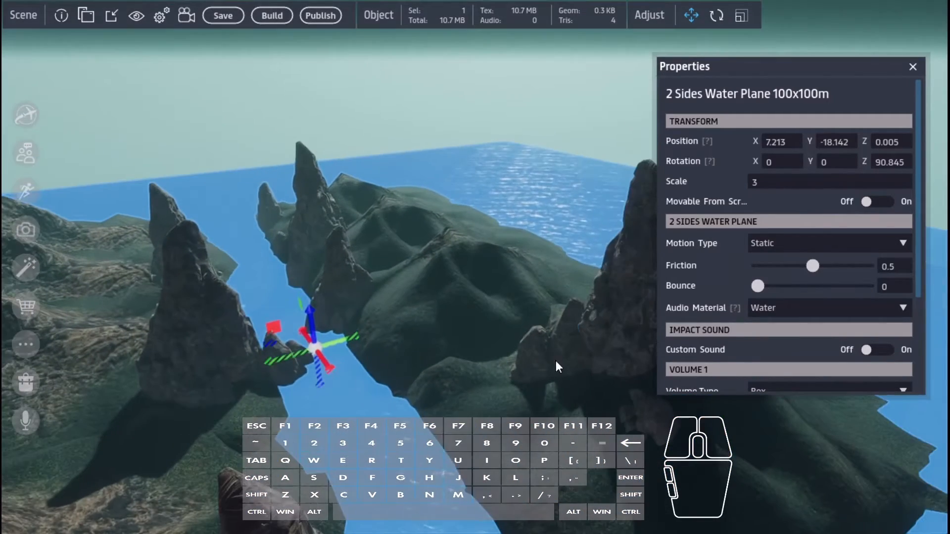
# - Select a rock formation in the valley and examine the flooded mountain rows from outside their open end
pyautogui.click(556, 361)
pyautogui.press('s')
pyautogui.moveTo(556, 361); pyautogui.dragTo(256, 366, button='right')
pyautogui.press('w')
pyautogui.press('s')
pyautogui.press('w')
pyautogui.press('s')
pyautogui.press('d')
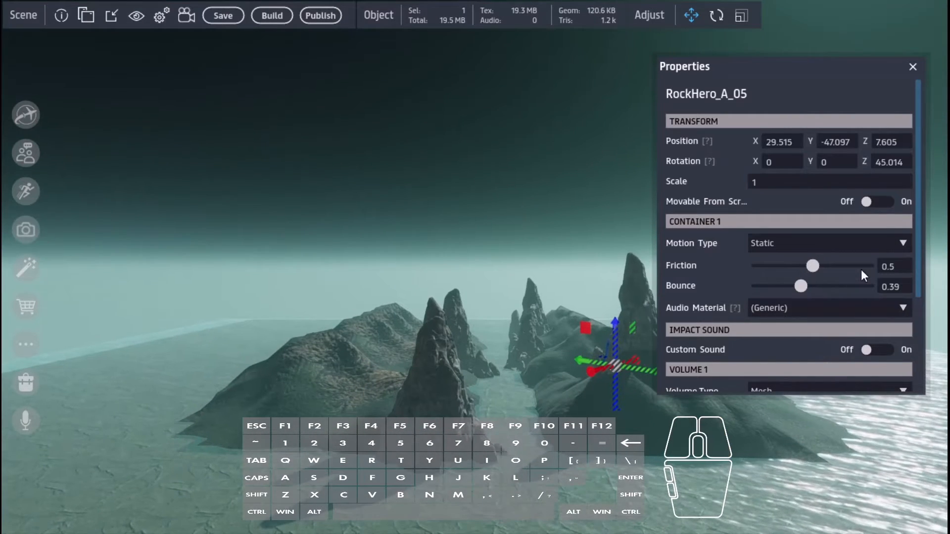
# - Review the selected rock formation's properties, close them, and examine the flooded valley from inside
pyautogui.scroll(-5, 789, 287)
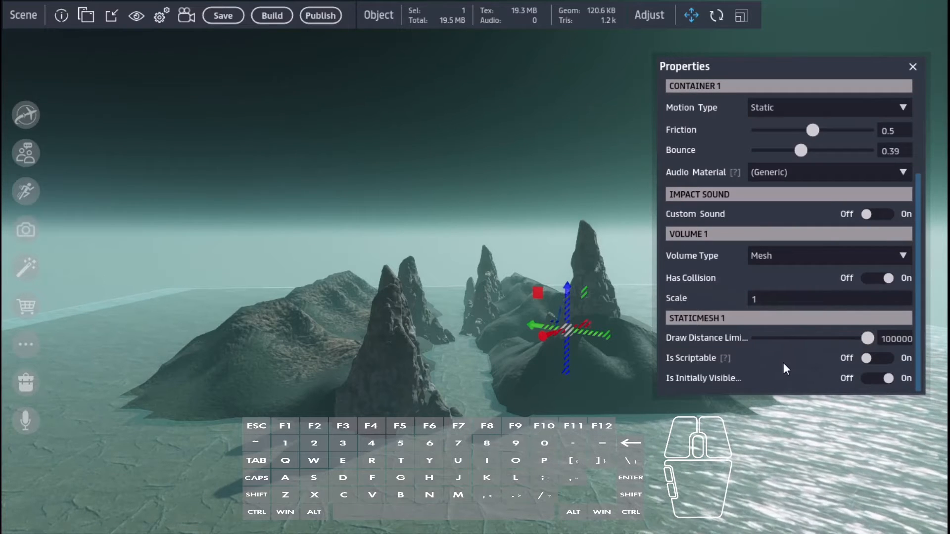
pyautogui.scroll(5, 814, 272)
pyautogui.scroll(2, 814, 272)
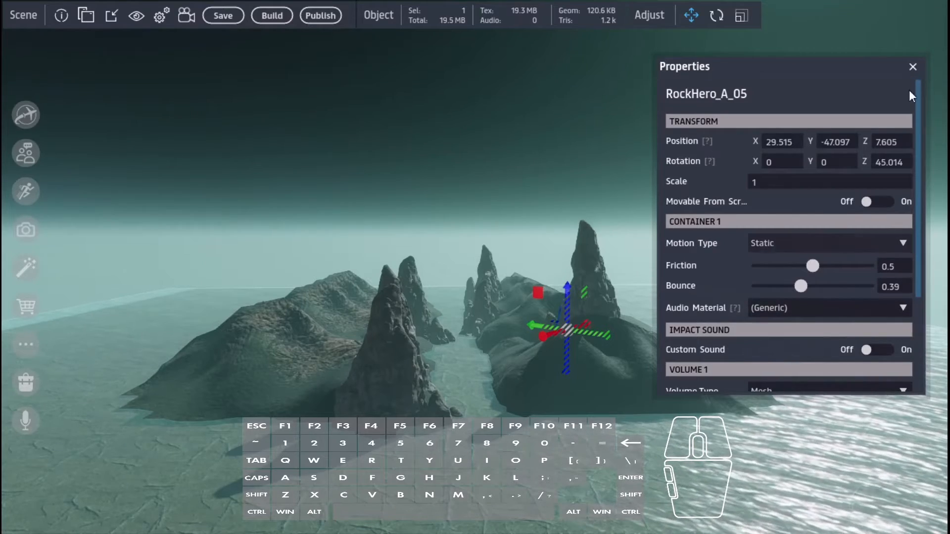
pyautogui.click(912, 66)
pyautogui.moveTo(788, 255); pyautogui.dragTo(696, 301, button='right')
pyautogui.press('w')
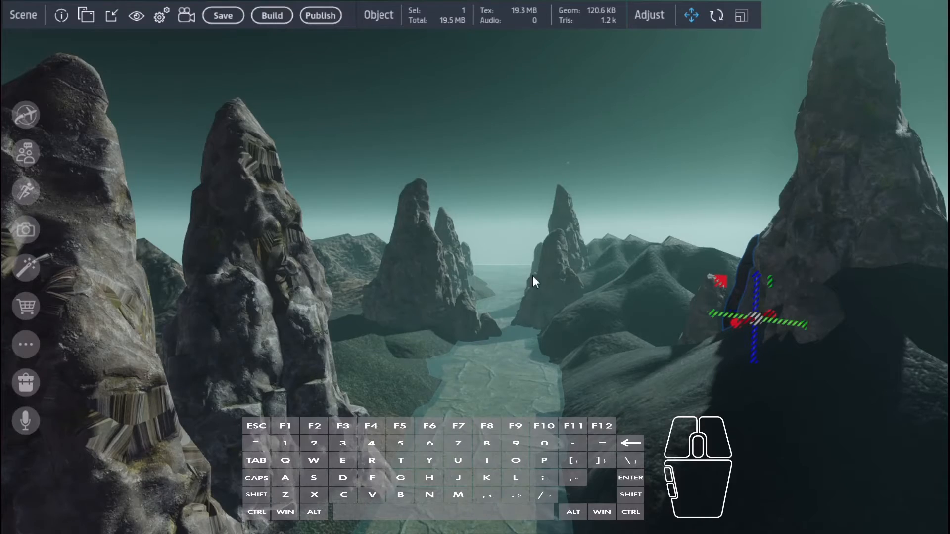
pyautogui.moveTo(532, 275); pyautogui.dragTo(541, 346, button='right')
pyautogui.press('s')
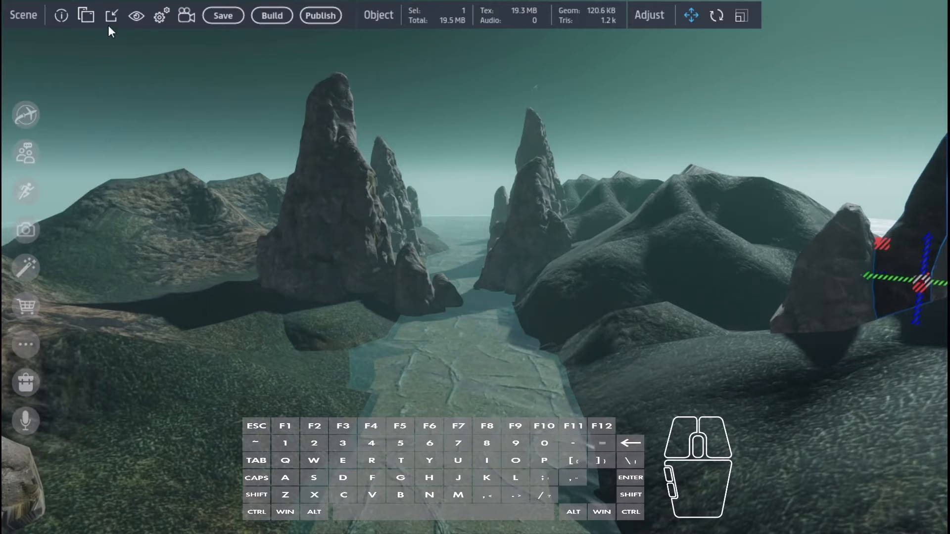
# - Go from the inventory to the store, search for MOUNTAIN, and sort the results by Price (Low to High)
pyautogui.click(86, 16)
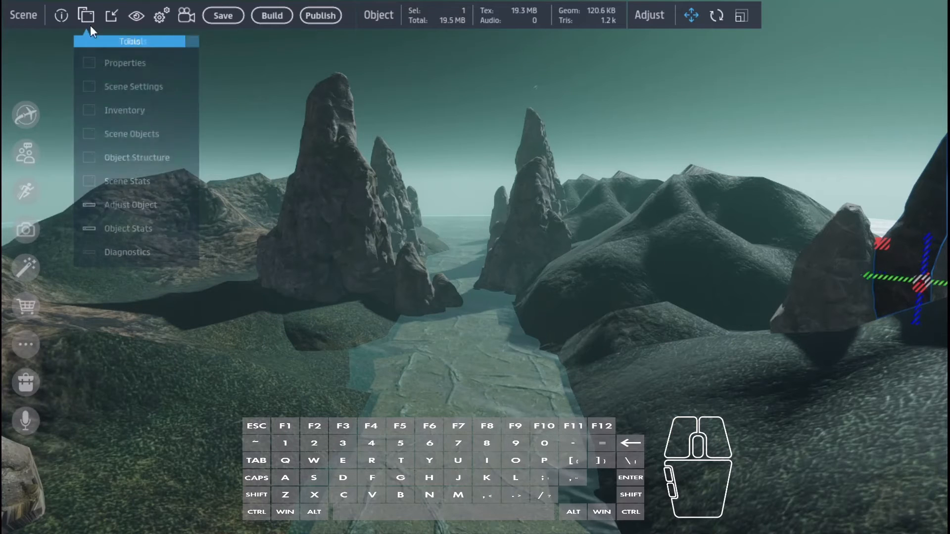
pyautogui.click(132, 111)
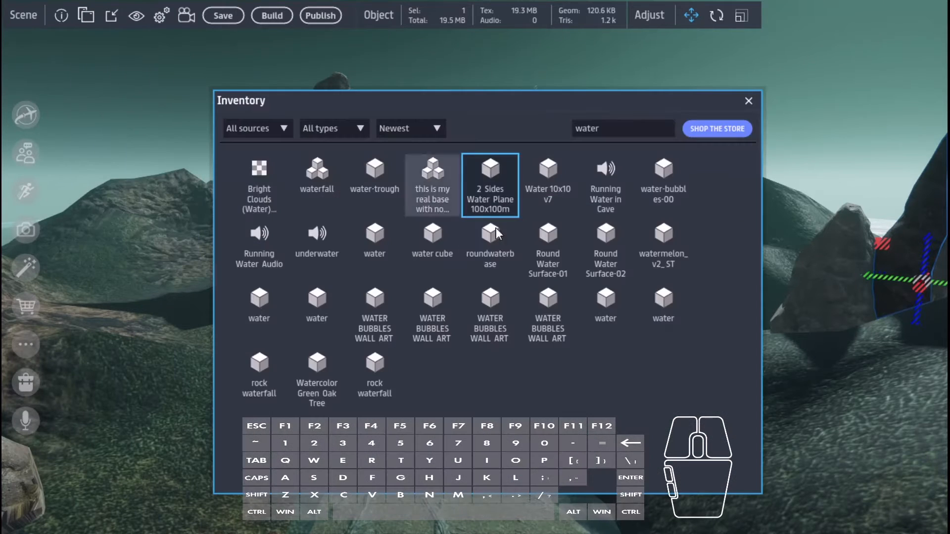
pyautogui.click(720, 129)
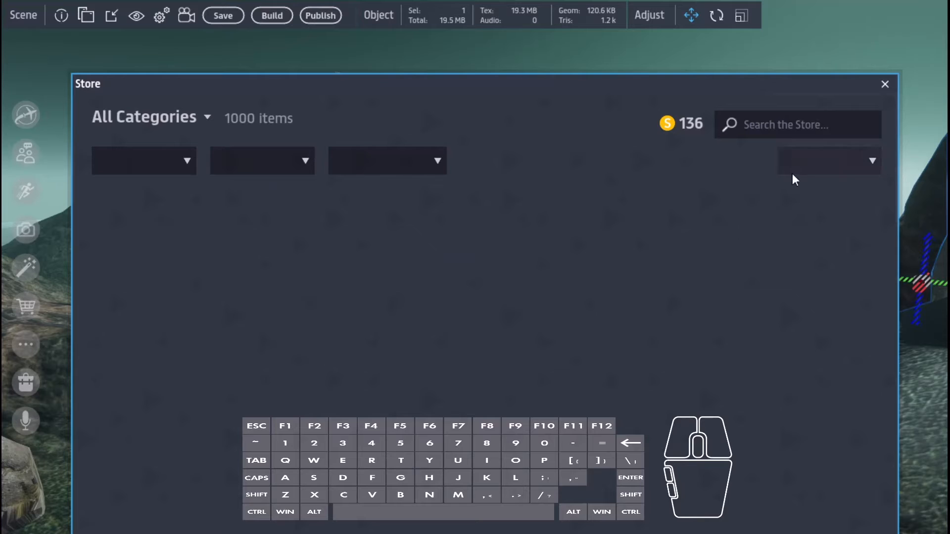
pyautogui.click(782, 126)
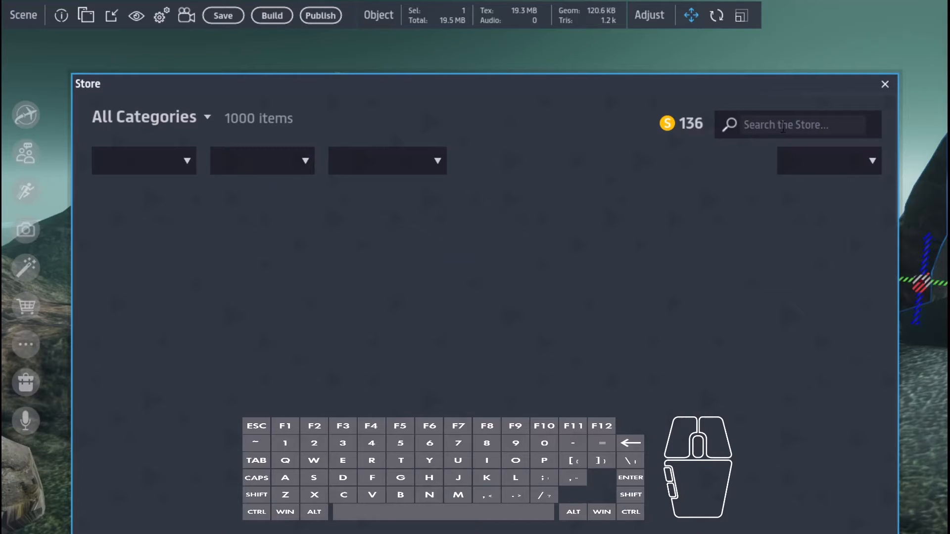
pyautogui.write('MOUNT')
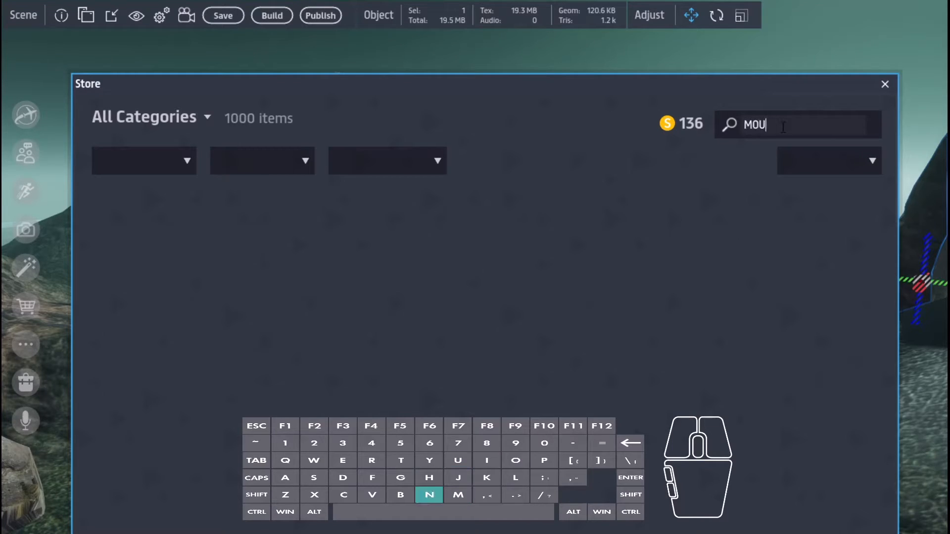
pyautogui.write('AIN')
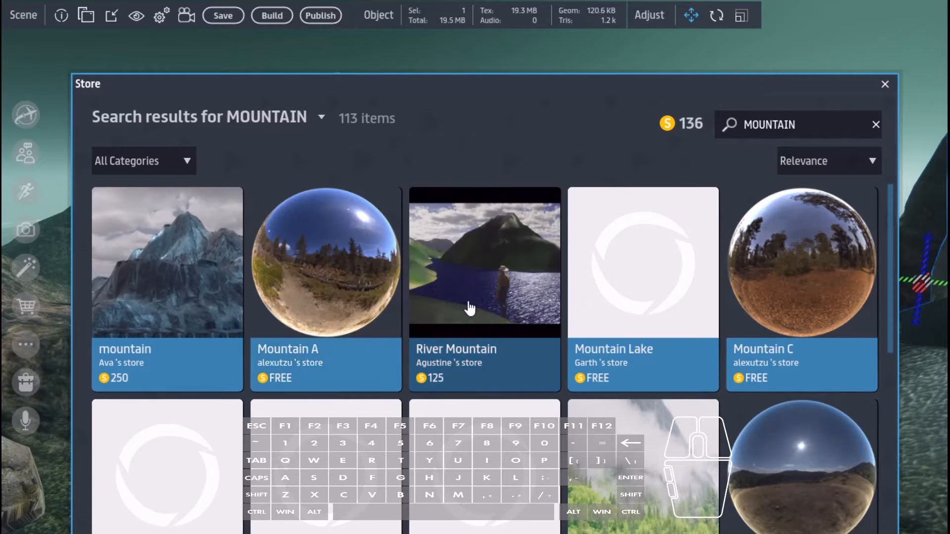
pyautogui.click(827, 162)
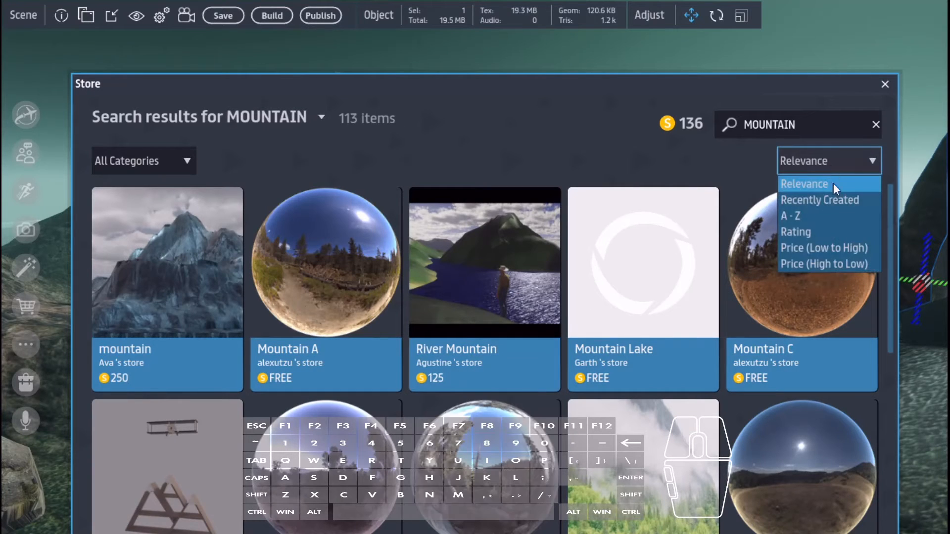
pyautogui.click(839, 250)
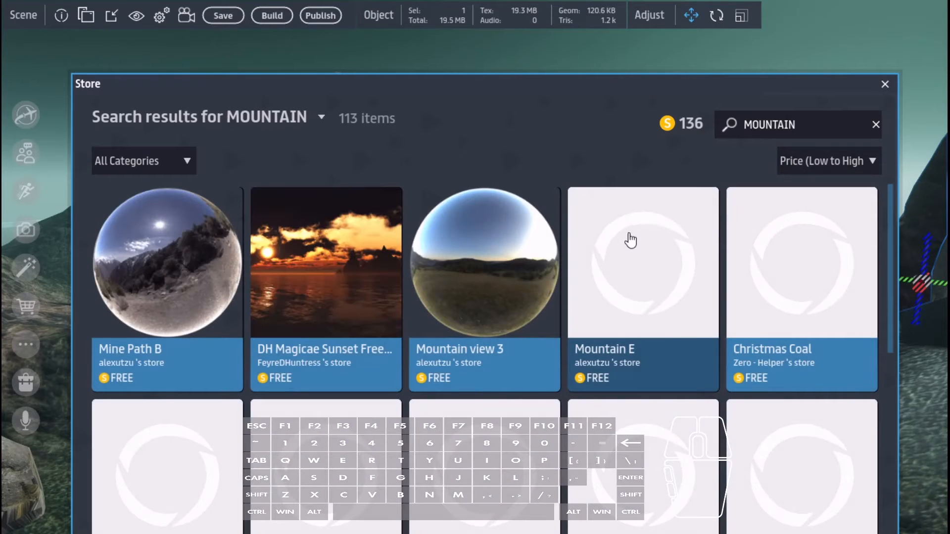
# - Find the free Green Ground Mountains Landscape, redeliver it to the inventory, and close the store
pyautogui.scroll(-1, 644, 265)
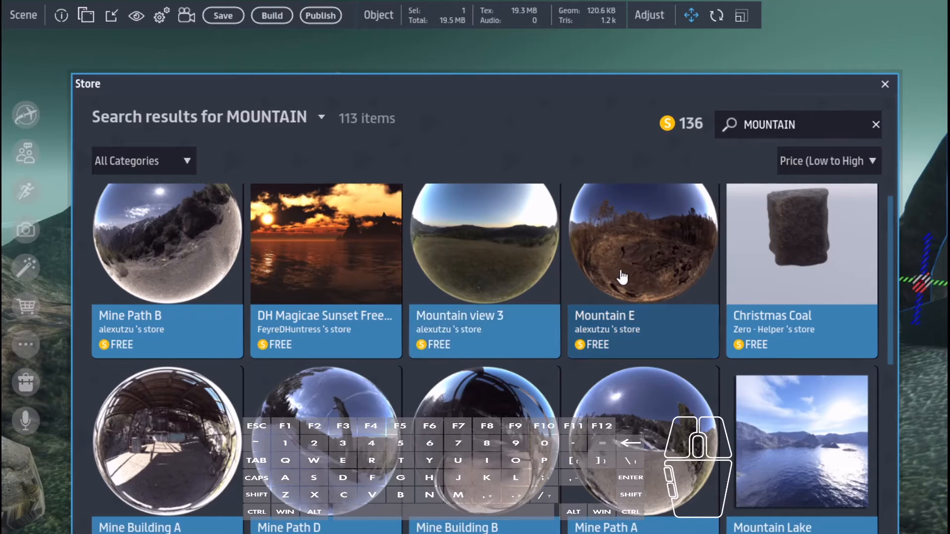
pyautogui.scroll(-5, 634, 272)
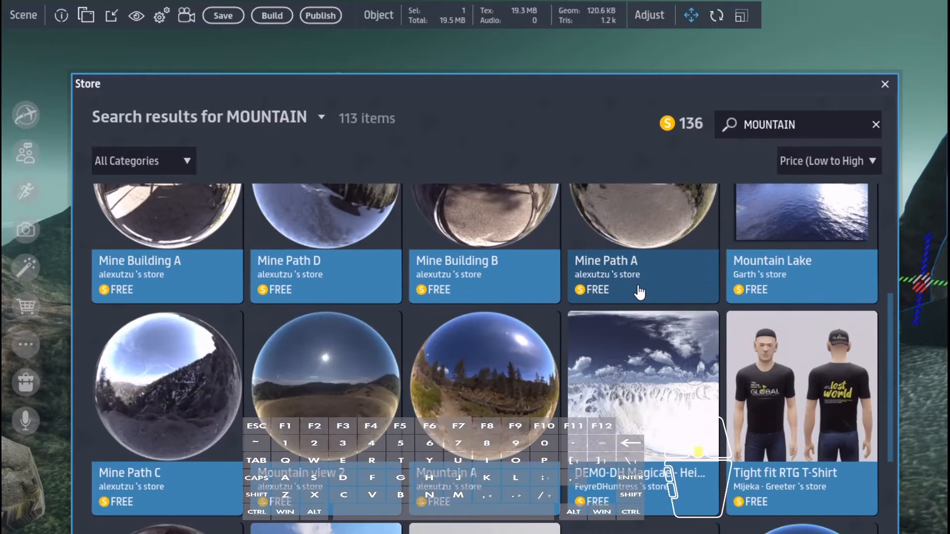
pyautogui.scroll(-3, 640, 292)
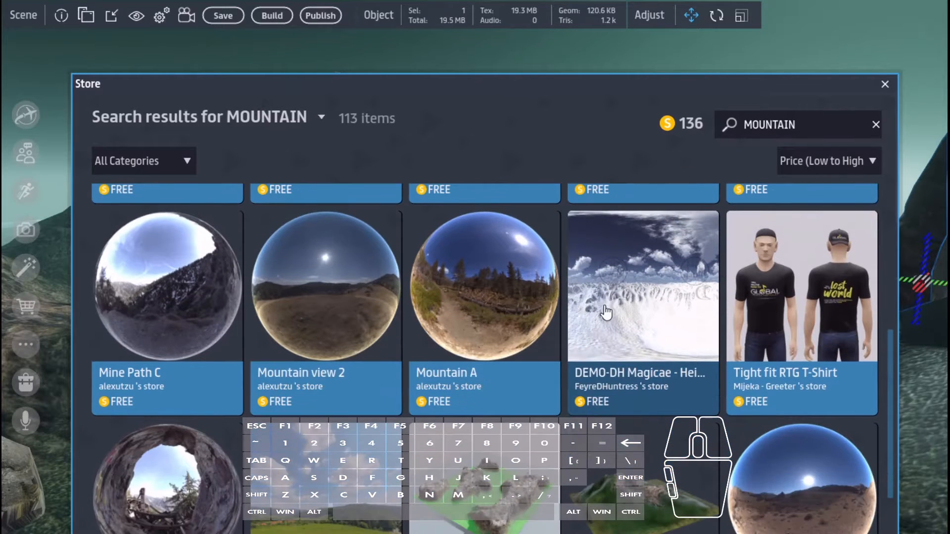
pyautogui.scroll(-3, 549, 304)
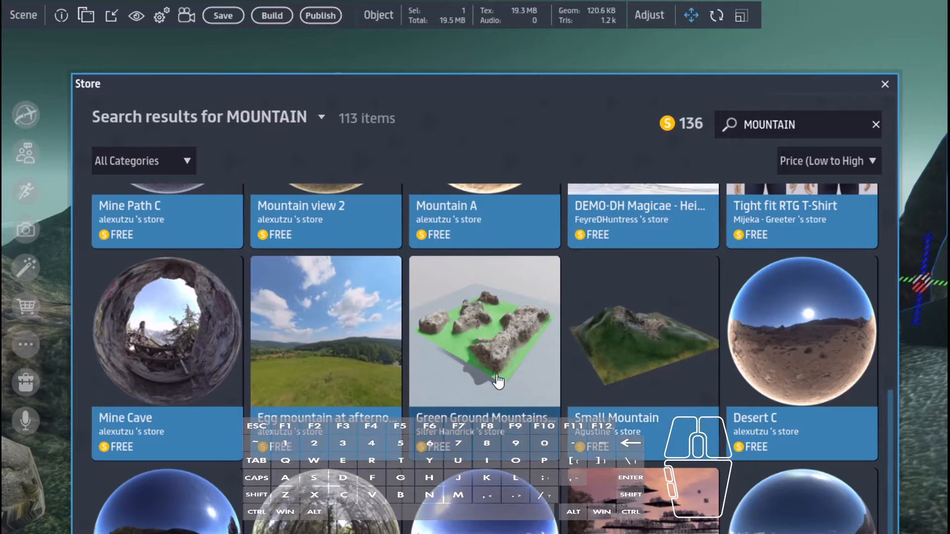
pyautogui.scroll(-1, 497, 367)
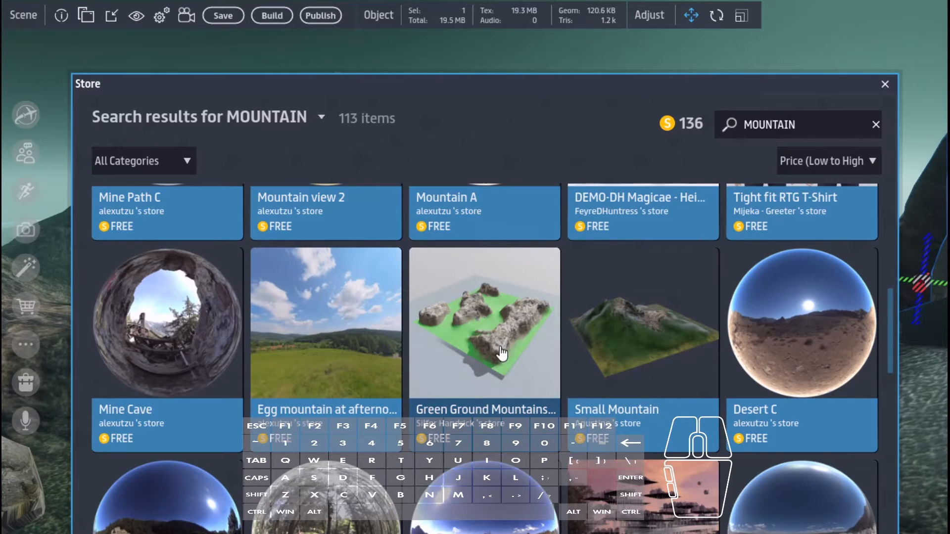
pyautogui.click(493, 337)
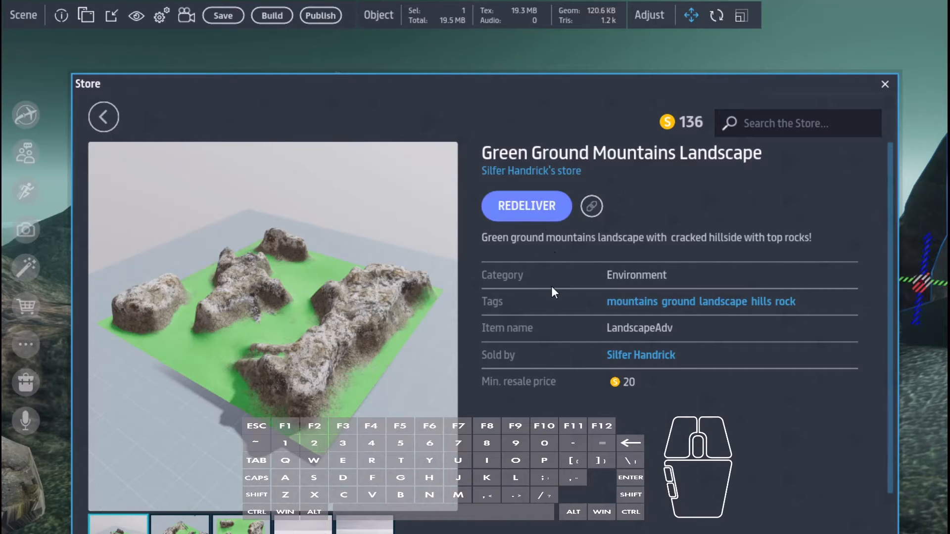
pyautogui.click(528, 209)
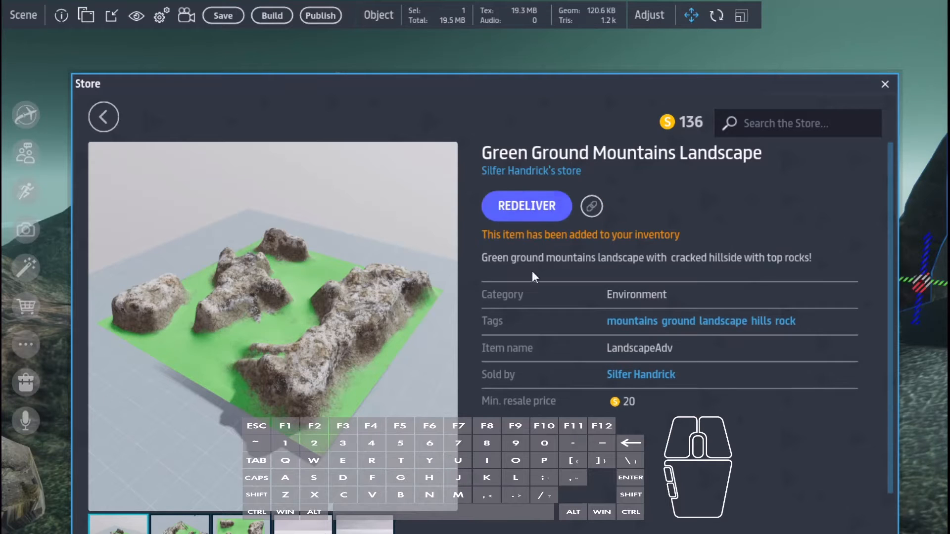
pyautogui.click(885, 85)
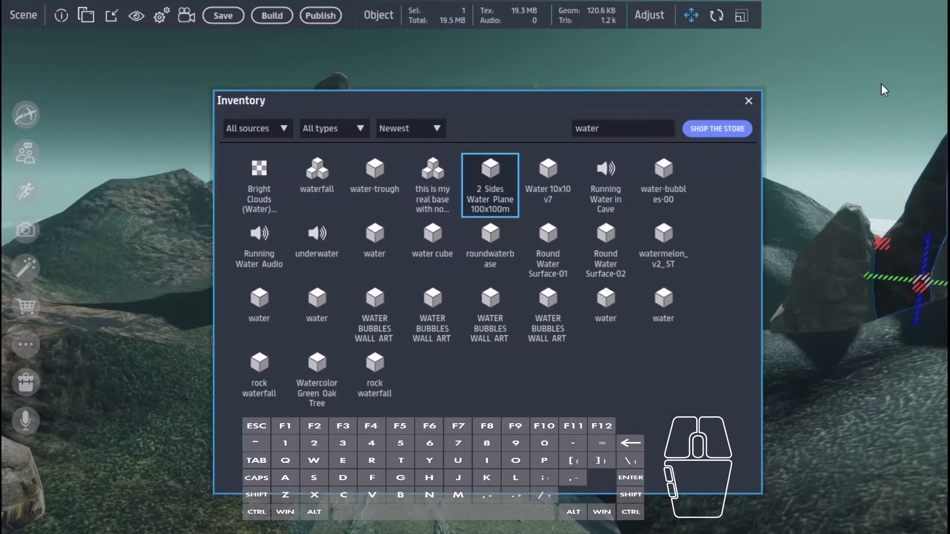
# - Clear the water filter in the inventory, place the Landscape Adv item in the valley, and close the inventory
pyautogui.click(621, 127)
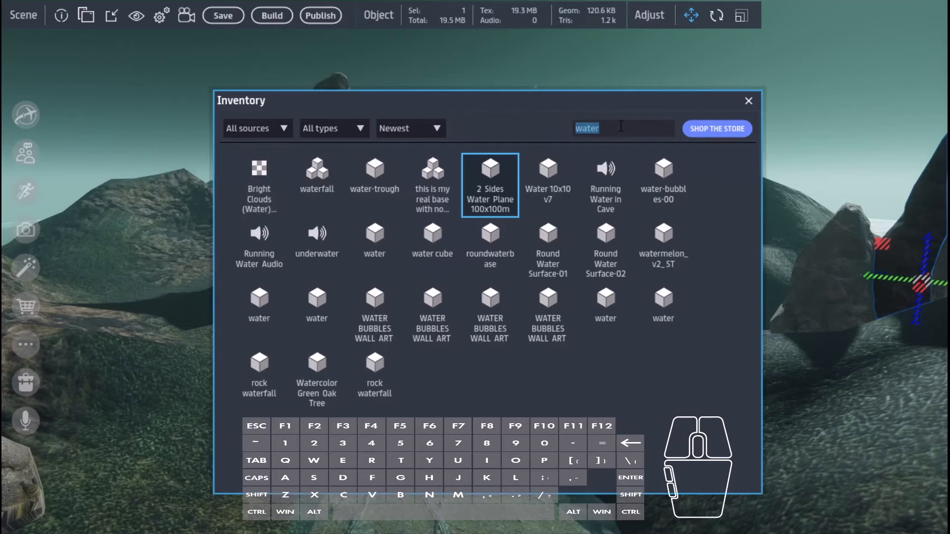
pyautogui.press('BackSpace')
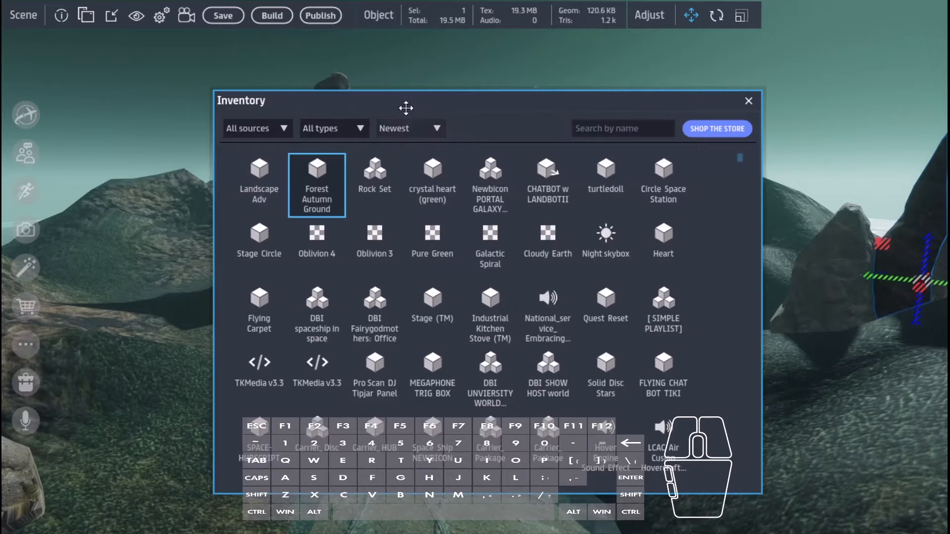
pyautogui.moveTo(405, 103); pyautogui.dragTo(615, 88)
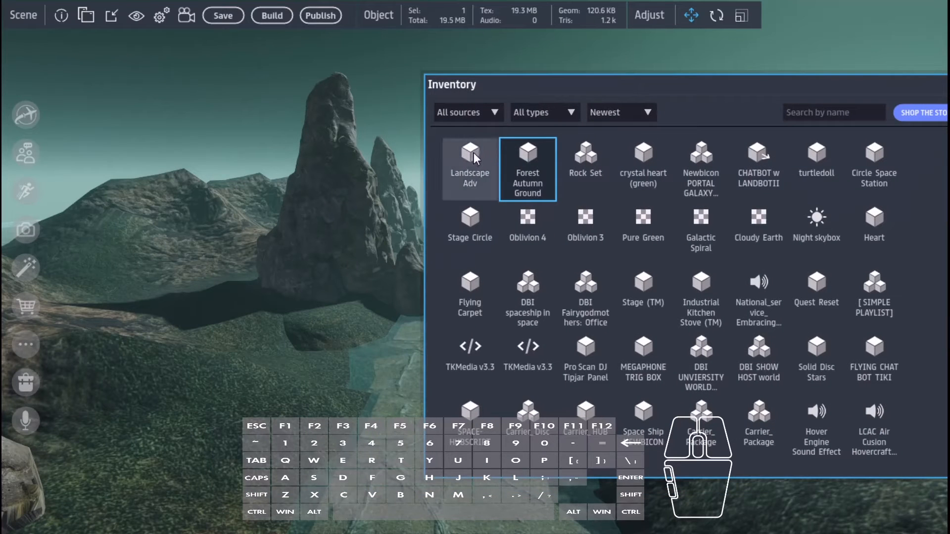
pyautogui.moveTo(452, 190); pyautogui.dragTo(376, 396)
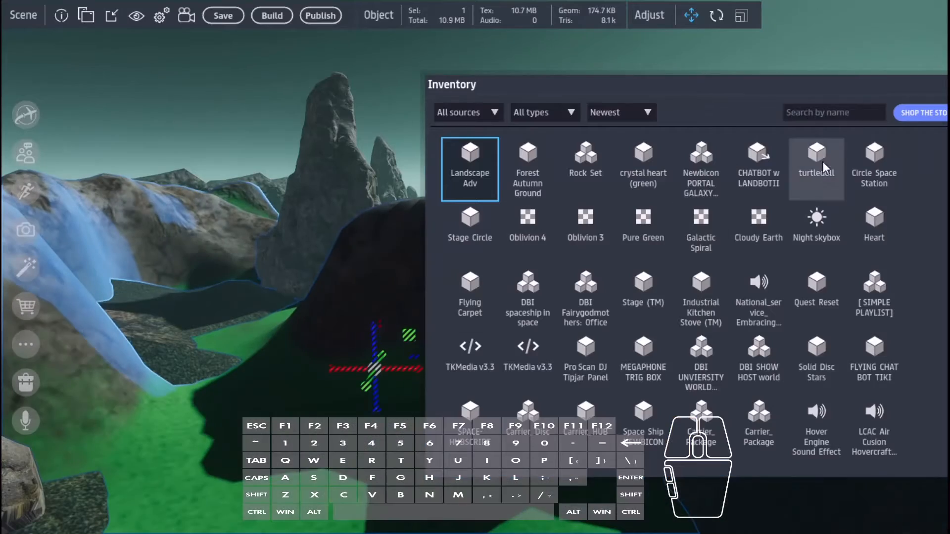
pyautogui.moveTo(816, 83); pyautogui.dragTo(545, 72)
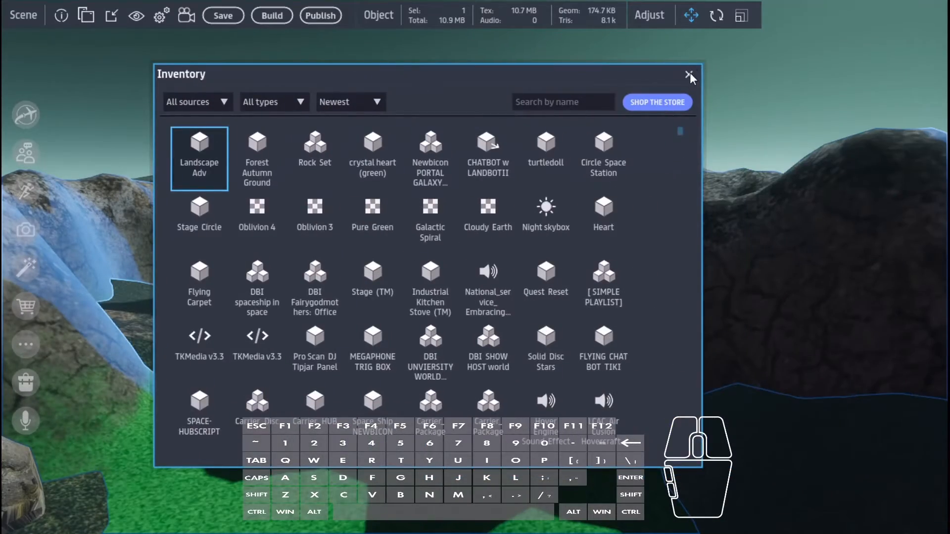
pyautogui.click(689, 73)
# - Move the landscape outward past the end of the mountain rows and lower it until its green ground sinks under the water
pyautogui.press('s')
pyautogui.moveTo(694, 95); pyautogui.dragTo(374, 230, button='right')
pyautogui.press('d')
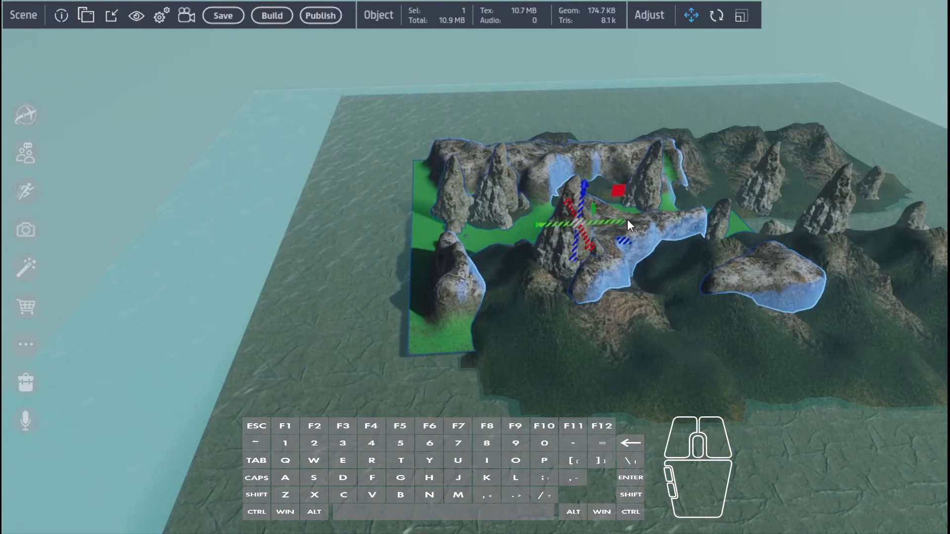
pyautogui.moveTo(623, 222); pyautogui.dragTo(486, 236)
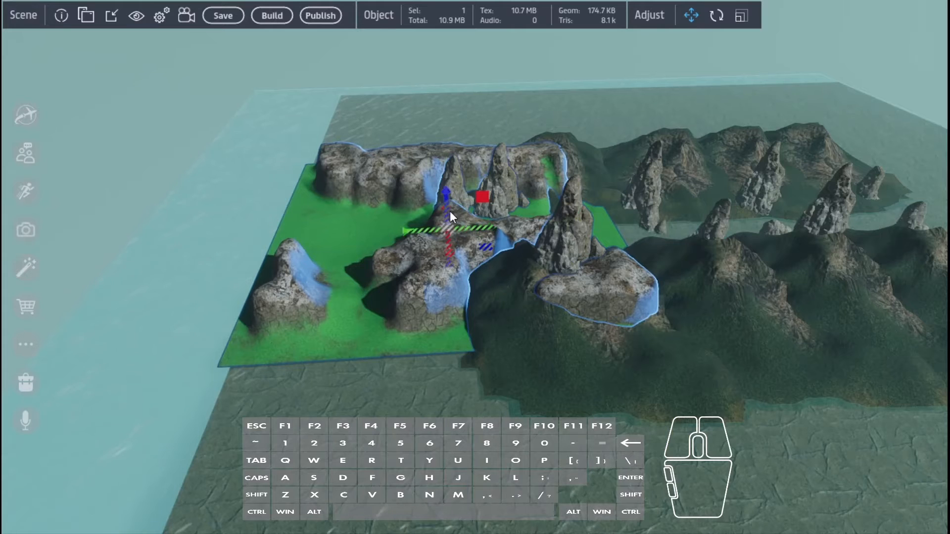
pyautogui.moveTo(447, 208); pyautogui.dragTo(461, 225)
# - Rotate the landscape about a quarter turn around the vertical axis so its long ridge closes off the valley end
pyautogui.press('ctrl')
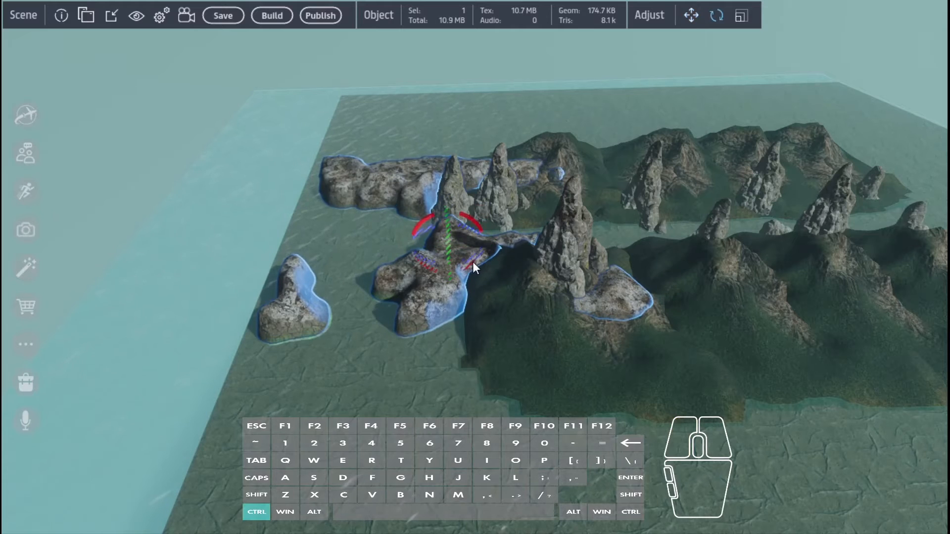
pyautogui.keyDown('ctrl'); pyautogui.moveTo(466, 261); pyautogui.dragTo(500, 226); pyautogui.keyUp('ctrl')
pyautogui.scroll(-5, 619, 284)
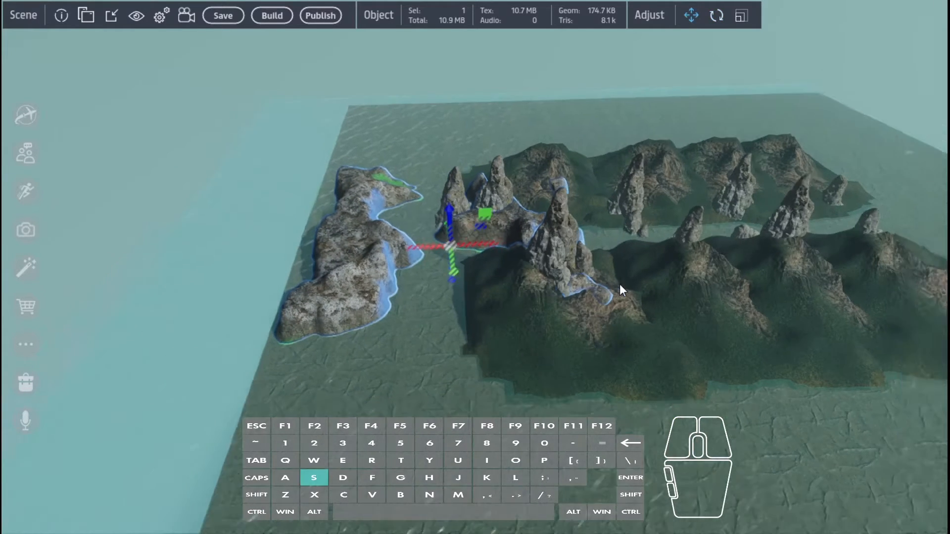
# - Duplicate the landscape and move the copy along the valley to the opposite end of the mountain rows
pyautogui.press('ctrl')
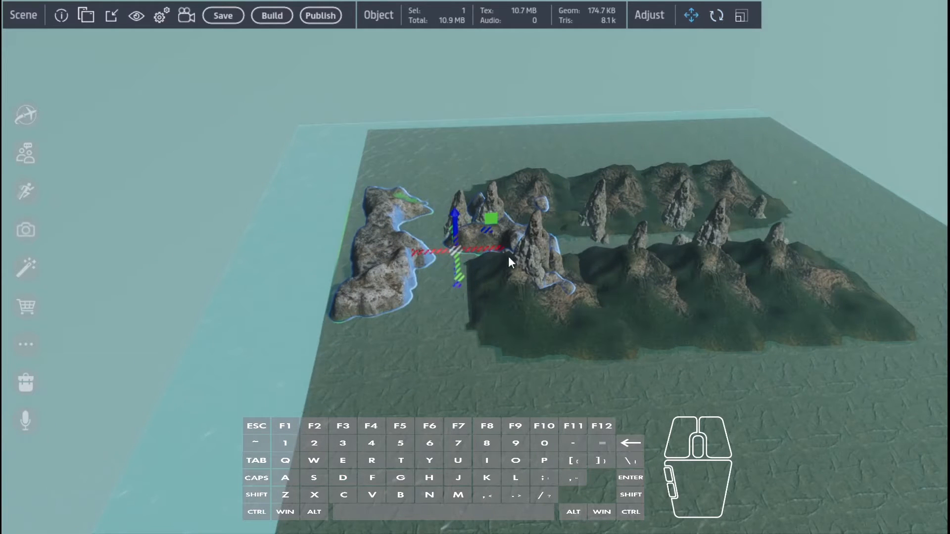
pyautogui.moveTo(499, 248); pyautogui.dragTo(759, 238)
pyautogui.press('ctrl')
pyautogui.press('d')
pyautogui.moveTo(657, 326); pyautogui.dragTo(265, 342, button='right')
pyautogui.press('d')
# - Select both landscapes and duplicate them twice, placing one pair along each long side of the mountain rows
pyautogui.press('ctrl')
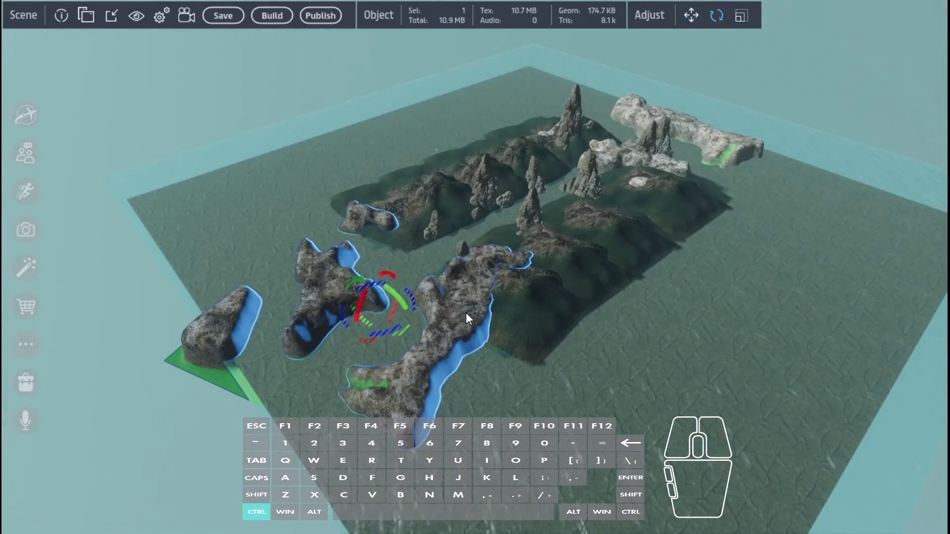
pyautogui.keyDown('ctrl'); pyautogui.click(714, 149); pyautogui.keyUp('ctrl')
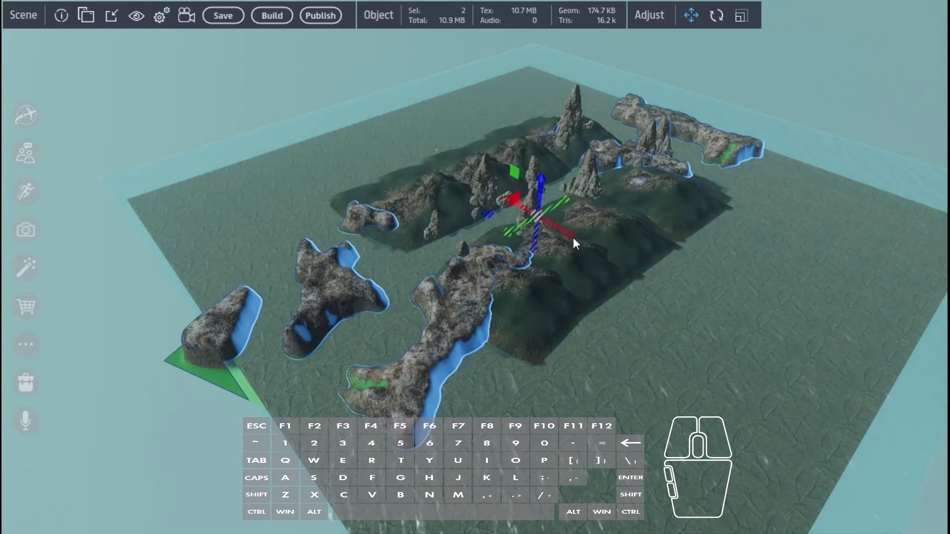
pyautogui.moveTo(572, 234); pyautogui.dragTo(391, 147)
pyautogui.press('ctrl')
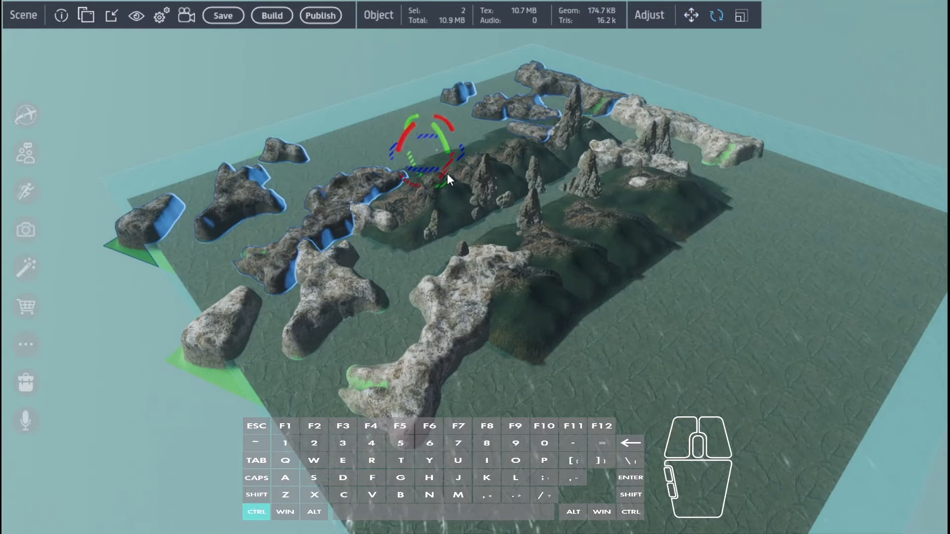
pyautogui.moveTo(455, 168); pyautogui.dragTo(803, 351)
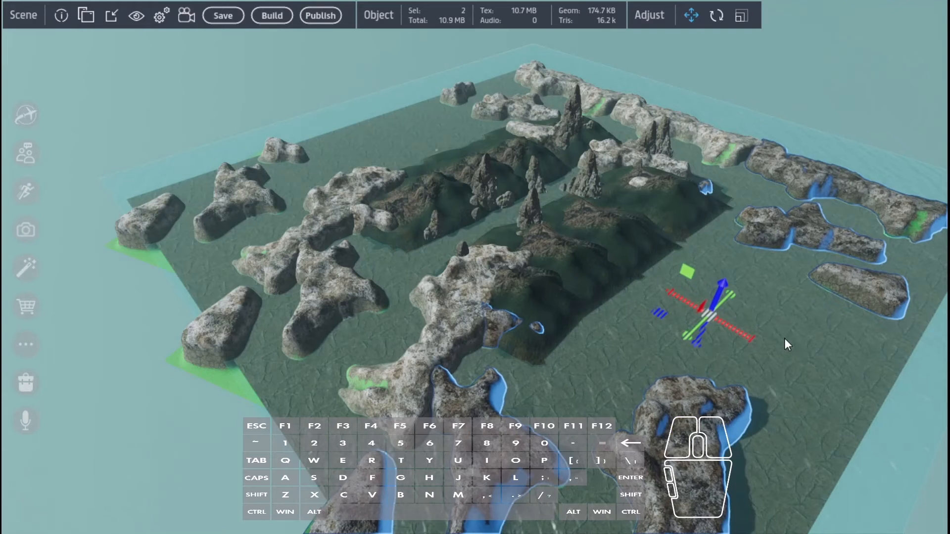
# - Rotate the selected pair of duplicated landscapes around the vertical axis beside the mountain rows
pyautogui.moveTo(785, 339); pyautogui.dragTo(762, 345, button='right')
pyautogui.press('ctrl')
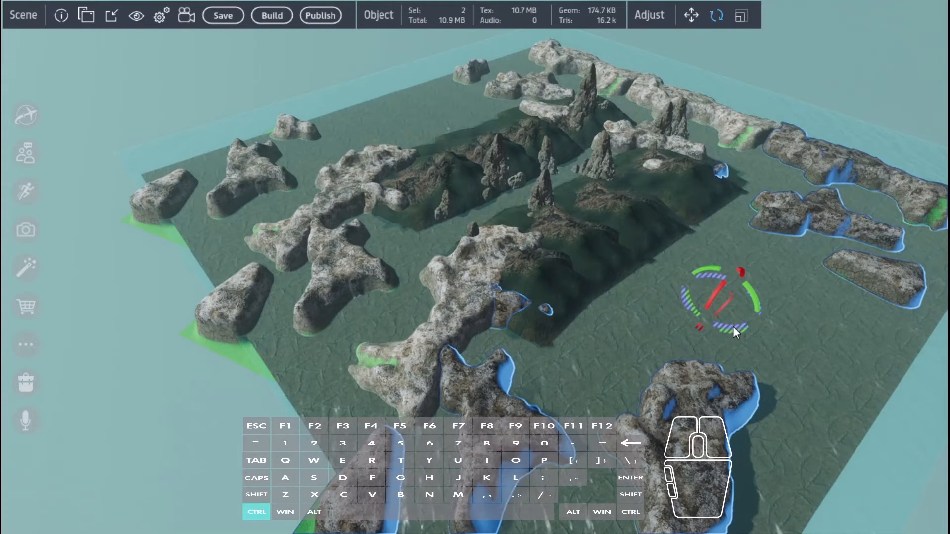
pyautogui.keyDown('ctrl'); pyautogui.moveTo(732, 325); pyautogui.dragTo(742, 270); pyautogui.keyUp('ctrl')
# - Rotate the middle mountain of the near row around its vertical axis so it differs from its neighbours
pyautogui.moveTo(752, 282); pyautogui.dragTo(266, 271, button='right')
pyautogui.press('d')
pyautogui.press('w')
pyautogui.press('d')
pyautogui.press('d')
pyautogui.press('w')
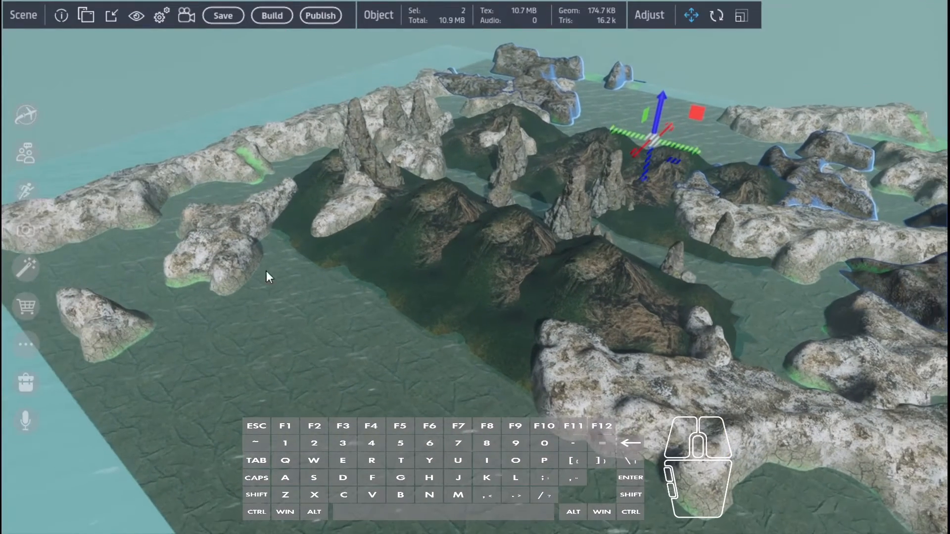
pyautogui.click(514, 240)
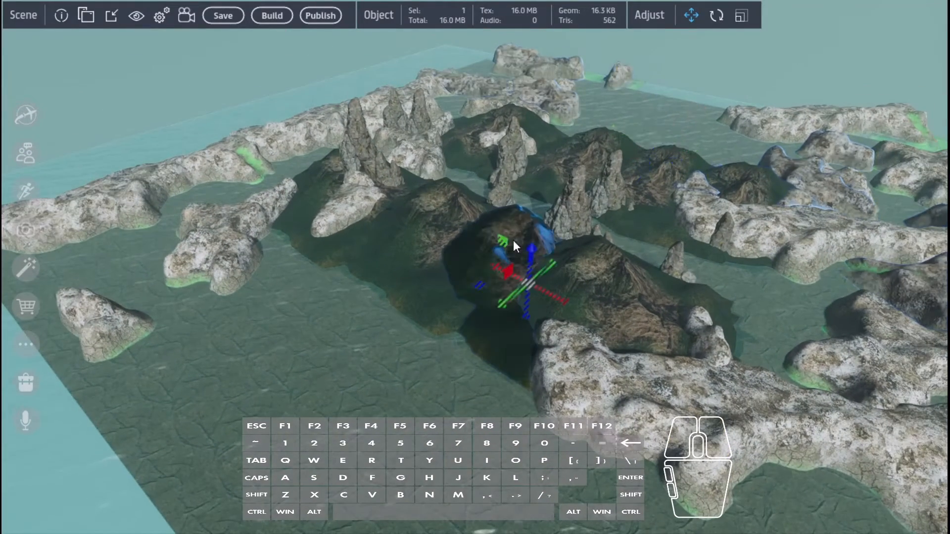
pyautogui.press('e')
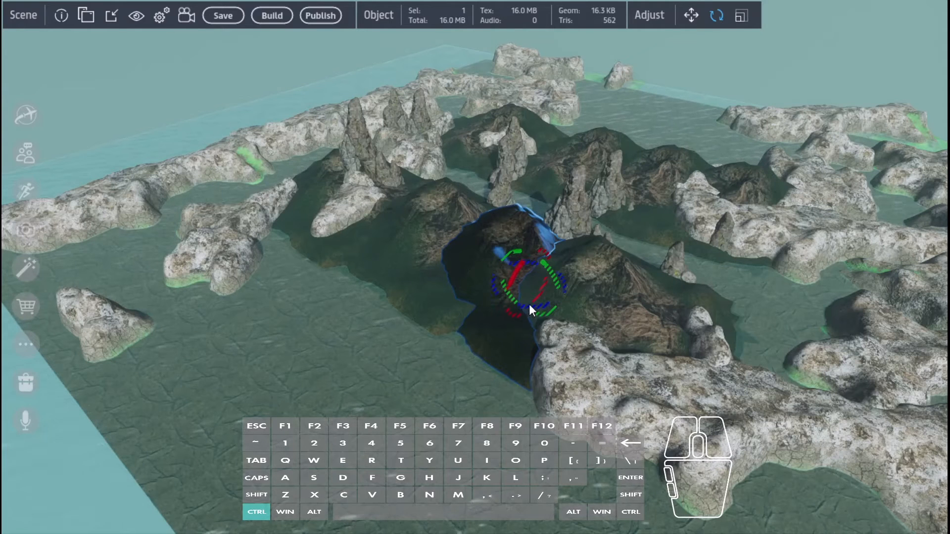
pyautogui.press('w')
pyautogui.press('e')
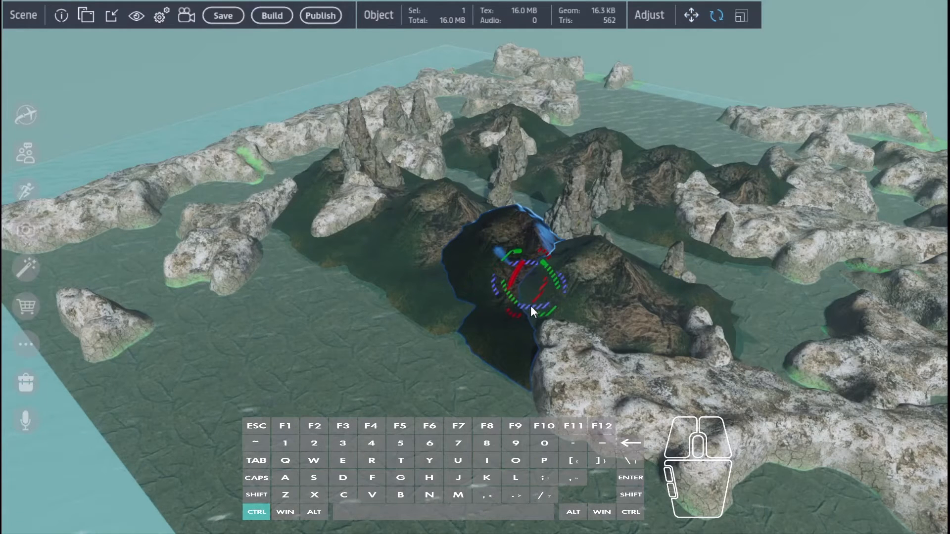
pyautogui.keyDown('ctrl'); pyautogui.moveTo(530, 305); pyautogui.dragTo(495, 286); pyautogui.keyUp('ctrl')
pyautogui.press('w')
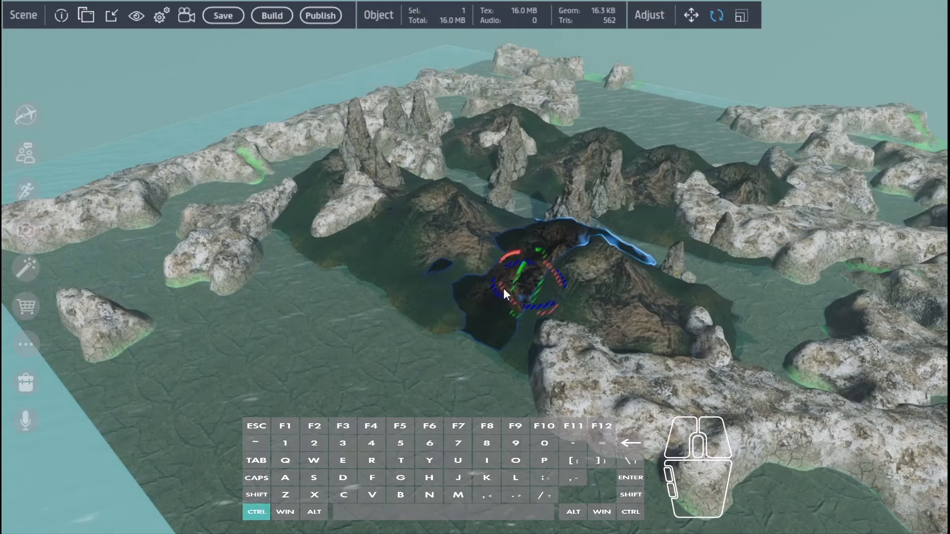
# - Rotate one mountain in the far row and the end mountain of the near row around their vertical axes
pyautogui.click(594, 147)
pyautogui.press('ctrl')
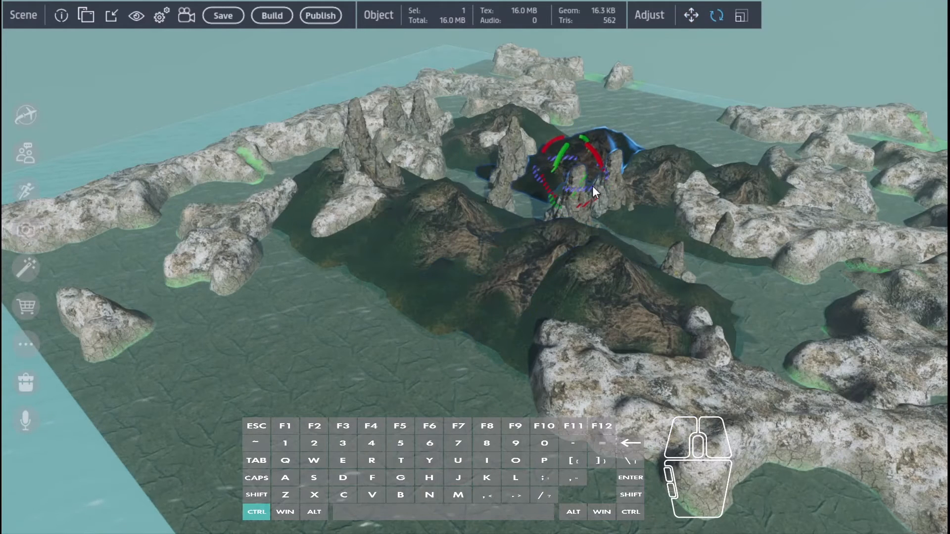
pyautogui.keyDown('ctrl'); pyautogui.moveTo(586, 188); pyautogui.dragTo(556, 183); pyautogui.keyUp('ctrl')
pyautogui.press('w')
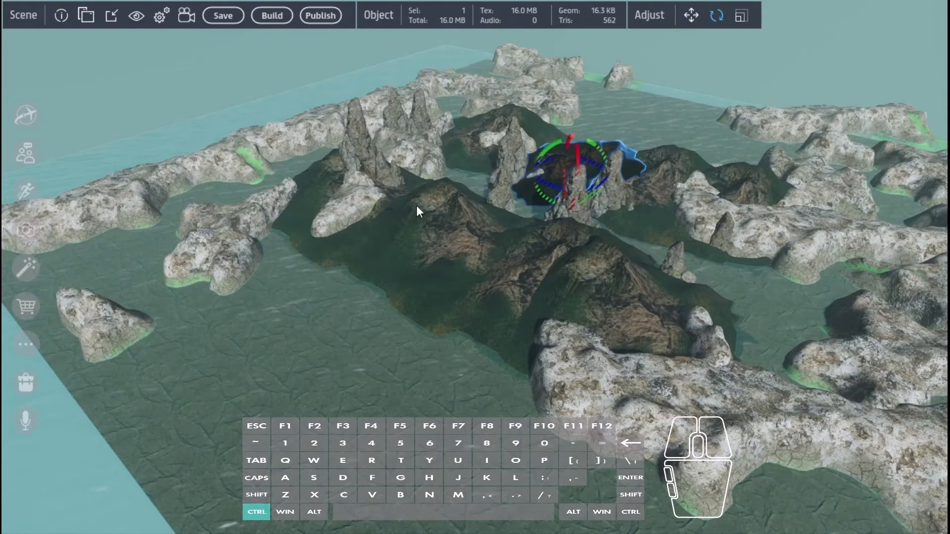
pyautogui.click(317, 196)
pyautogui.press('ctrl')
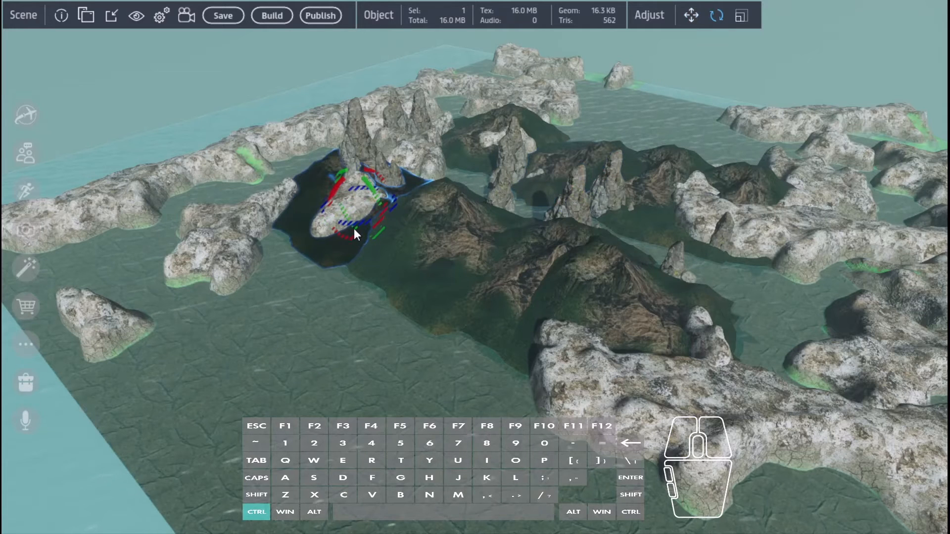
pyautogui.keyDown('ctrl'); pyautogui.moveTo(353, 227); pyautogui.dragTo(397, 227); pyautogui.keyUp('ctrl')
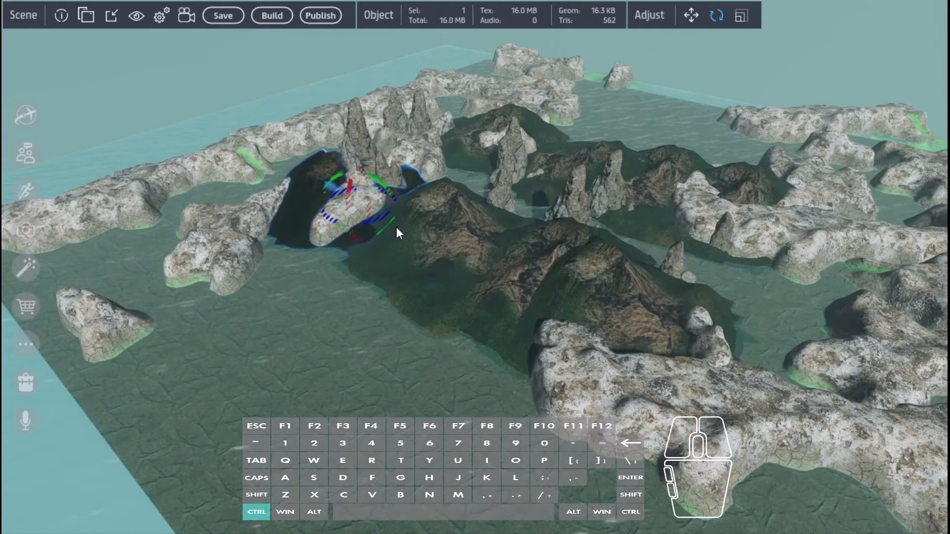
# - Lower the nearer rocky landscape beside the mountain row slightly and raise the distant one a little
pyautogui.moveTo(678, 306); pyautogui.dragTo(179, 327, button='right')
pyautogui.press('s')
pyautogui.press('w')
pyautogui.press('d')
pyautogui.press('w')
pyautogui.press('d')
pyautogui.press('s')
pyautogui.press('a')
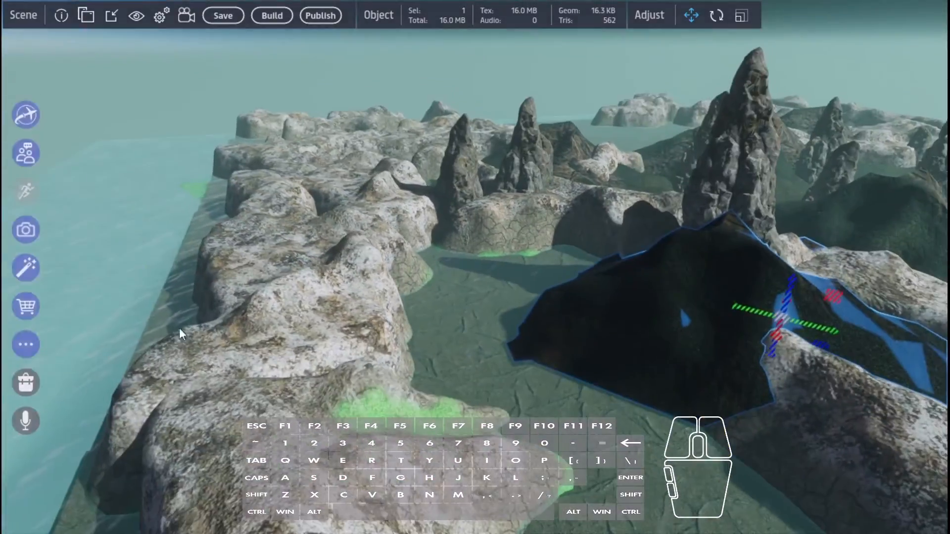
pyautogui.click(523, 227)
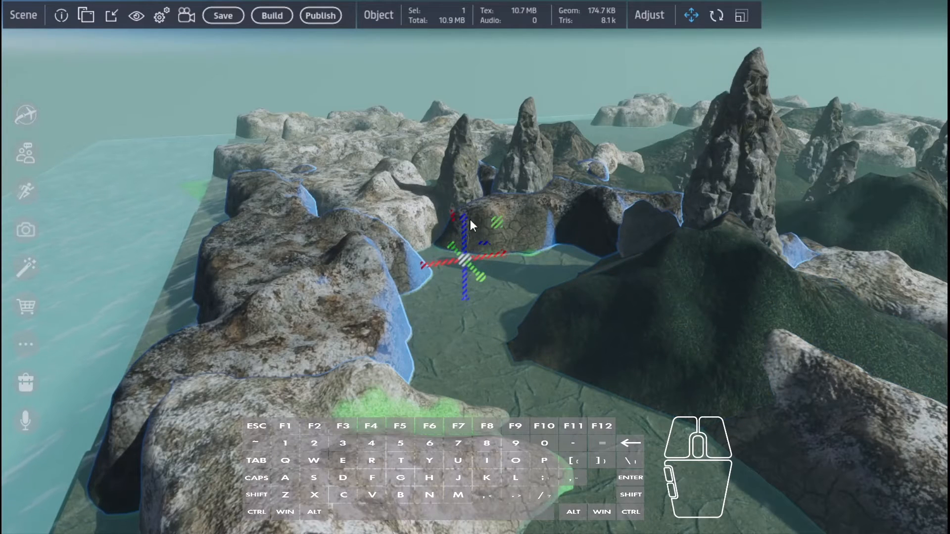
pyautogui.moveTo(467, 220); pyautogui.dragTo(473, 226)
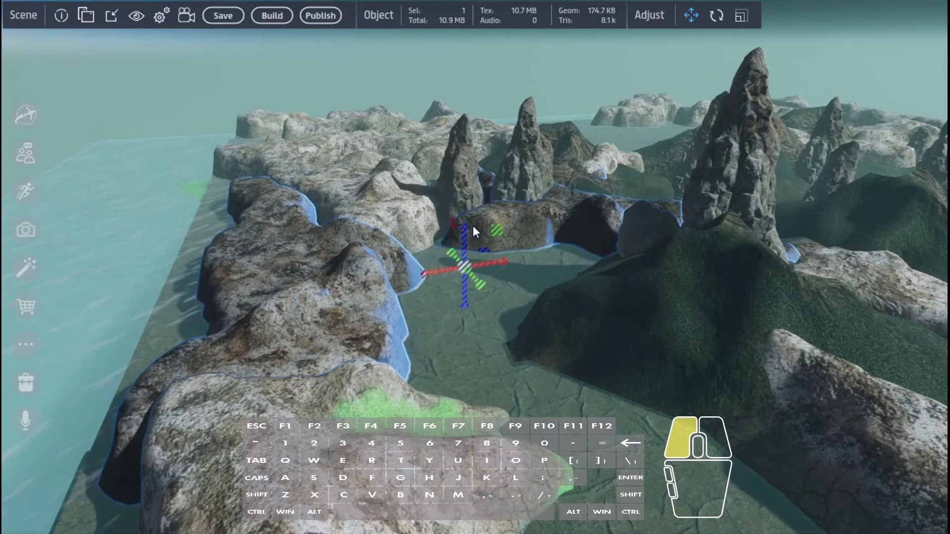
pyautogui.click(366, 149)
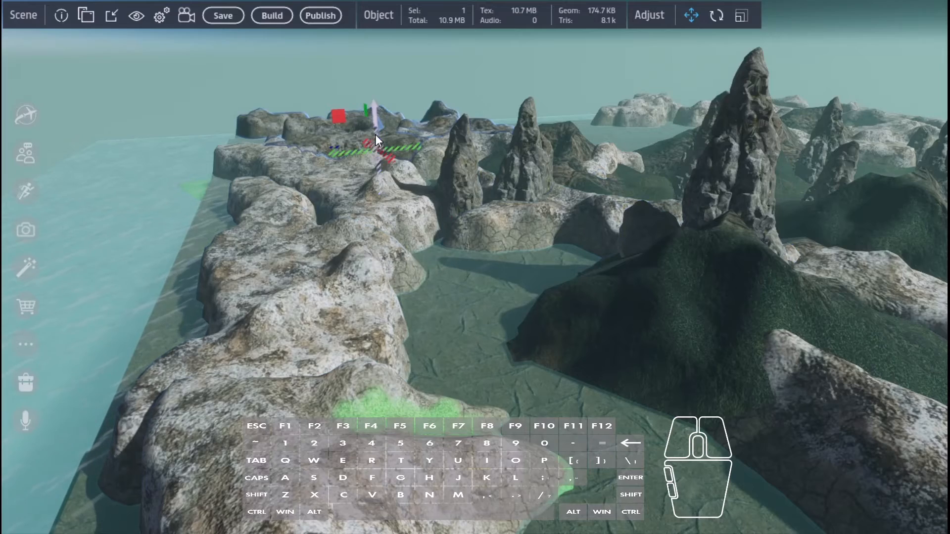
pyautogui.moveTo(375, 130)
pyautogui.mouseDown()
pyautogui.moveTo(369, 121)
pyautogui.moveTo(375, 112)
pyautogui.moveTo(379, 118)
pyautogui.mouseUp()
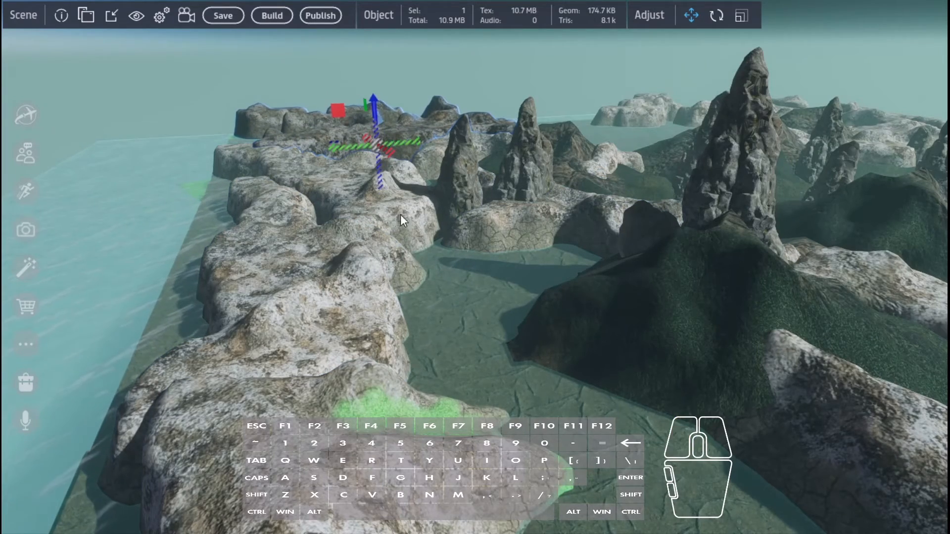
# - Lower the corner landscape slightly so the green edges of its rocks sink toward the water plane
pyautogui.moveTo(399, 215); pyautogui.dragTo(108, 228, button='right')
pyautogui.press('d')
pyautogui.click(391, 212)
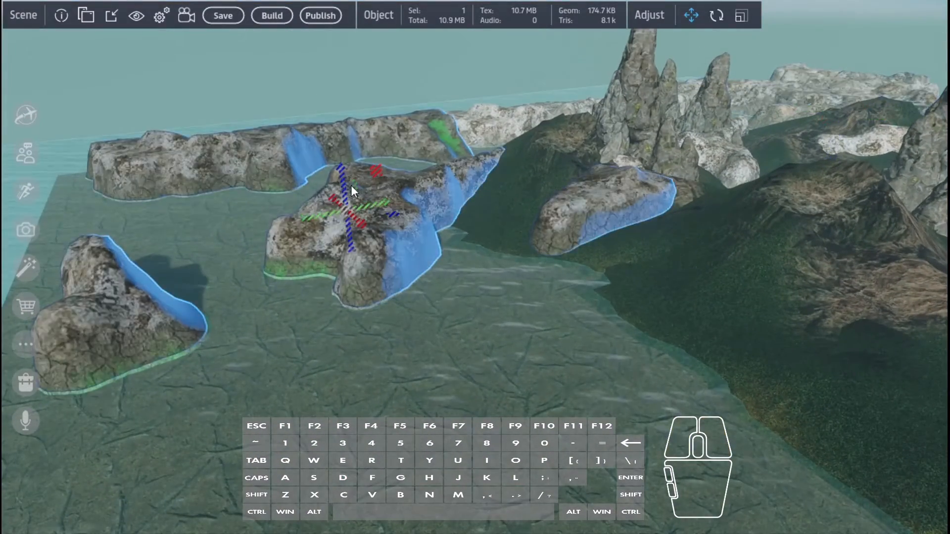
pyautogui.moveTo(343, 174); pyautogui.dragTo(342, 180)
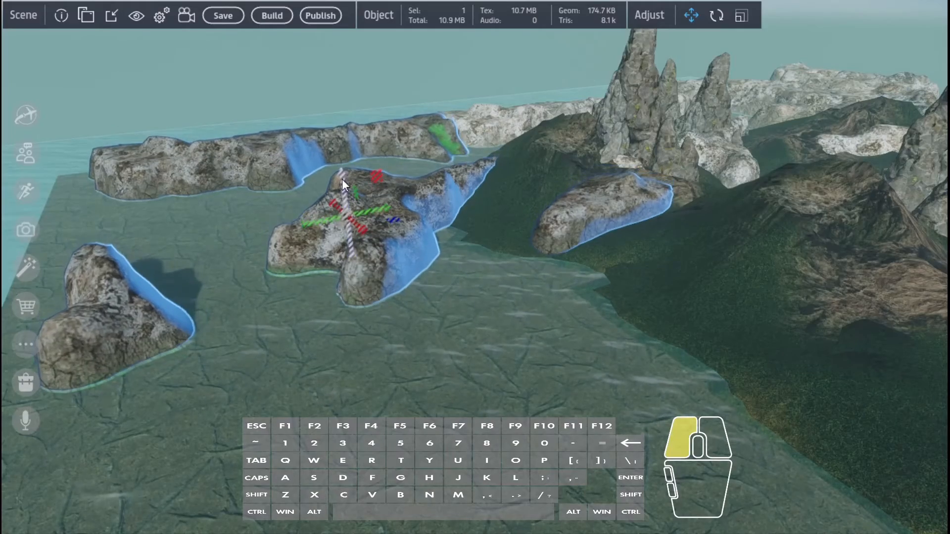
# - Save the scene
pyautogui.moveTo(343, 179); pyautogui.dragTo(577, 314, button='right')
pyautogui.press('s')
pyautogui.press('a')
pyautogui.click(220, 12)
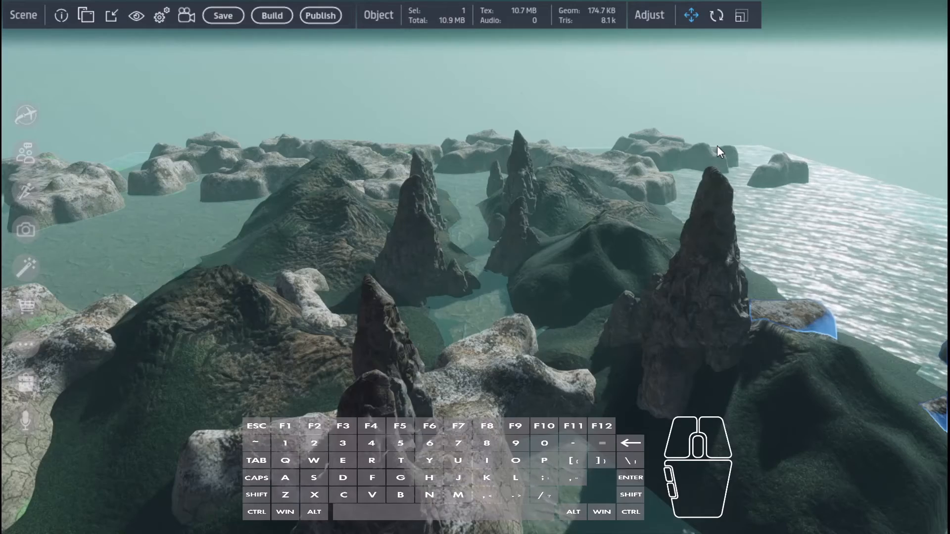
# - Move the spawn point off the grassy hillside and out onto the flooded valley floor
pyautogui.moveTo(634, 216)
pyautogui.mouseDown(button='right')
pyautogui.moveTo(574, 286)
pyautogui.moveTo(457, 290)
pyautogui.moveTo(390, 249)
pyautogui.moveTo(577, 213)
pyautogui.moveTo(634, 170)
pyautogui.moveTo(432, 196)
pyautogui.moveTo(520, 259)
pyautogui.moveTo(183, 230)
pyautogui.moveTo(219, 189)
pyautogui.moveTo(254, 182)
pyautogui.moveTo(381, 207)
pyautogui.moveTo(462, 383)
pyautogui.mouseUp(button='right')
pyautogui.press('w')
pyautogui.press('w')
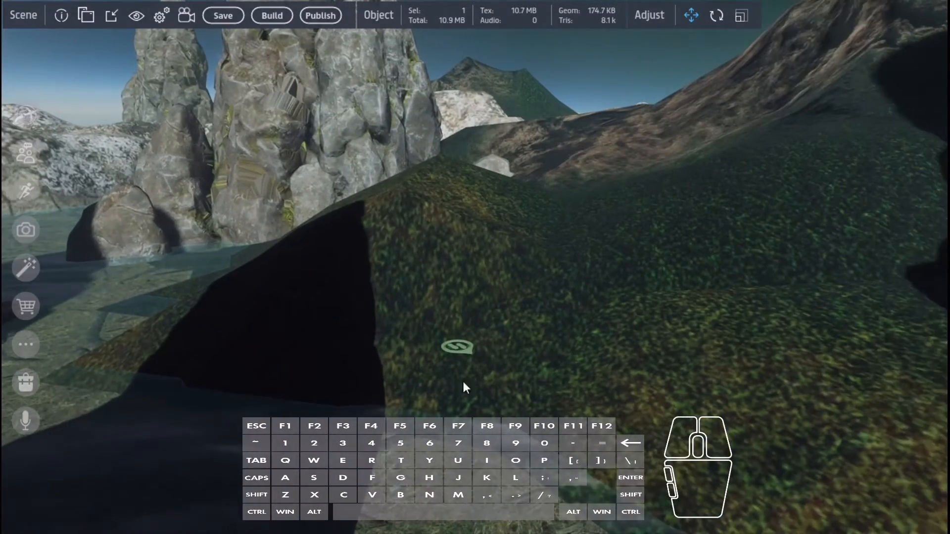
pyautogui.click(465, 350)
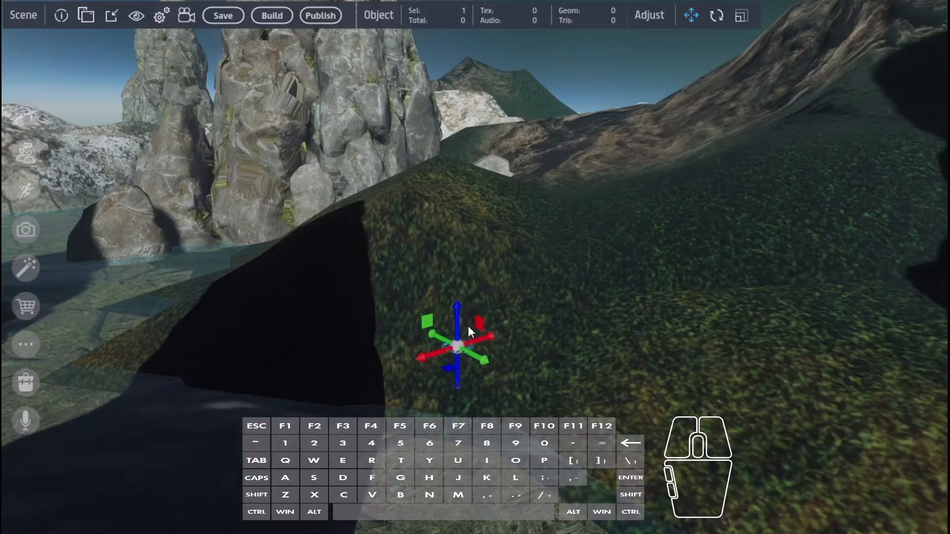
pyautogui.moveTo(445, 352); pyautogui.dragTo(157, 374)
# - Build the scene with its unsaved changes saved first, and visit the built world
pyautogui.moveTo(157, 376); pyautogui.dragTo(902, 388, button='right')
pyautogui.press('w')
pyautogui.press('a')
pyautogui.click(272, 16)
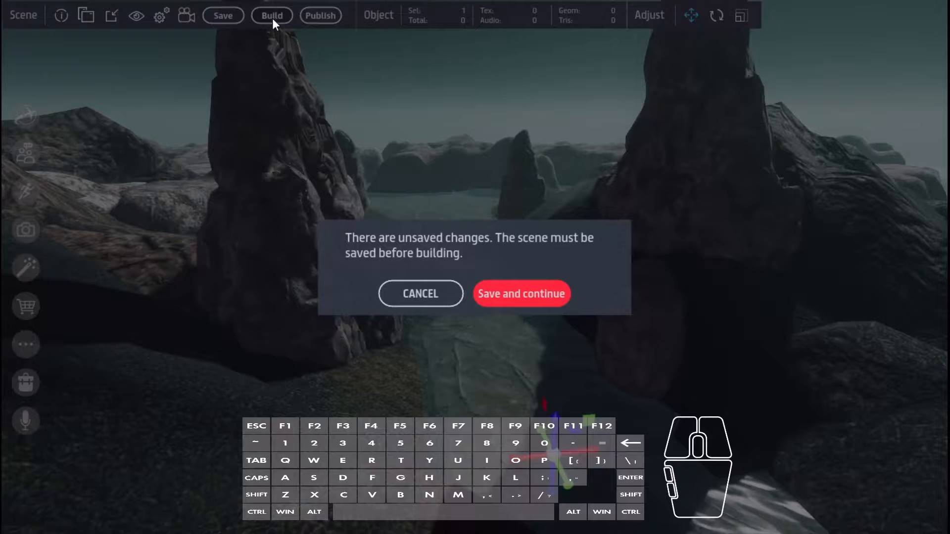
pyautogui.click(527, 298)
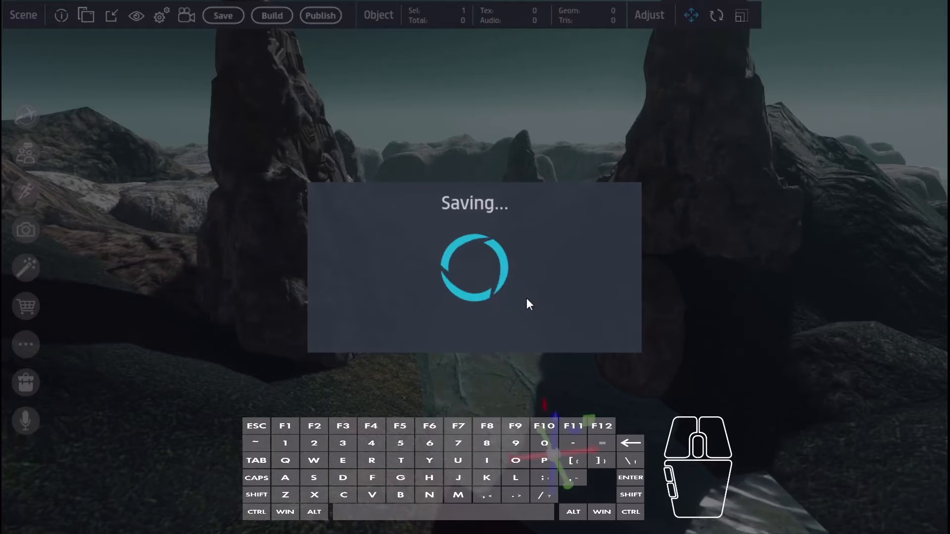
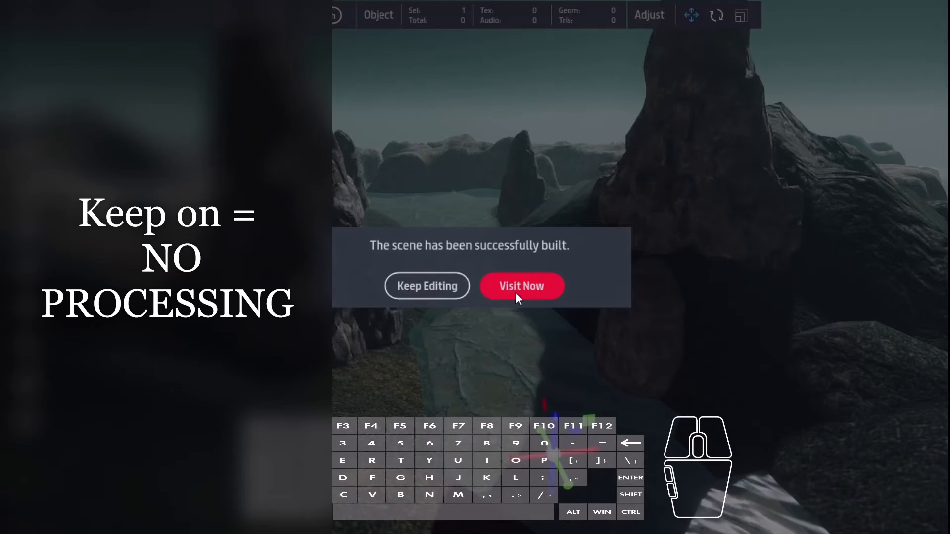
pyautogui.click(515, 291)
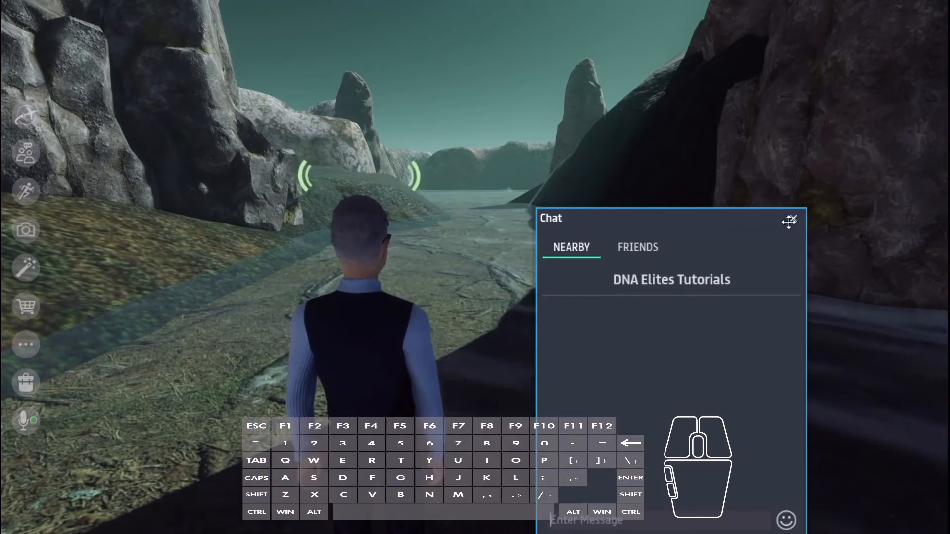
# - Close the chat window and walk the avatar up onto the rocky mountain slope
pyautogui.click(792, 219)
pyautogui.moveTo(793, 222); pyautogui.dragTo(746, 379, button='right')
pyautogui.press('w')
pyautogui.moveTo(543, 360); pyautogui.dragTo(744, 396, button='right')
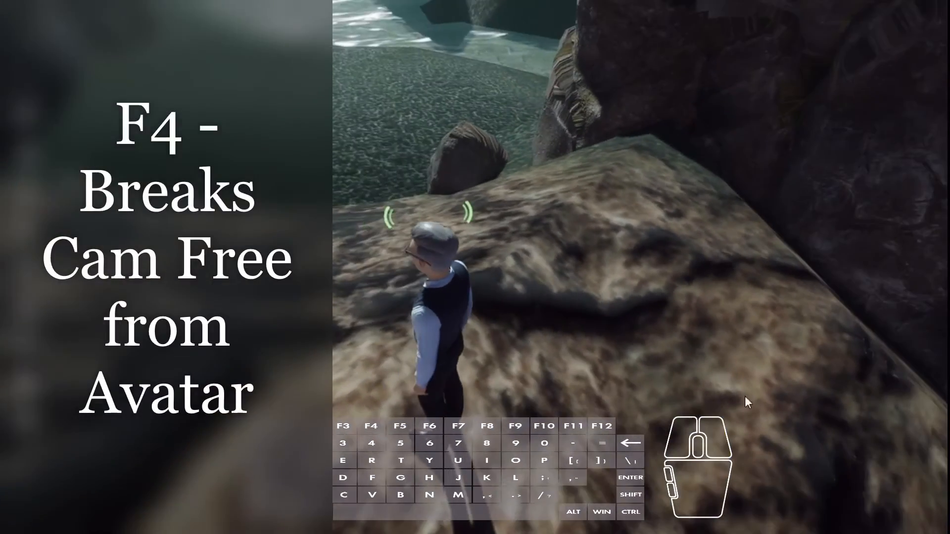
pyautogui.moveTo(515, 346); pyautogui.dragTo(502, 391, button='right')
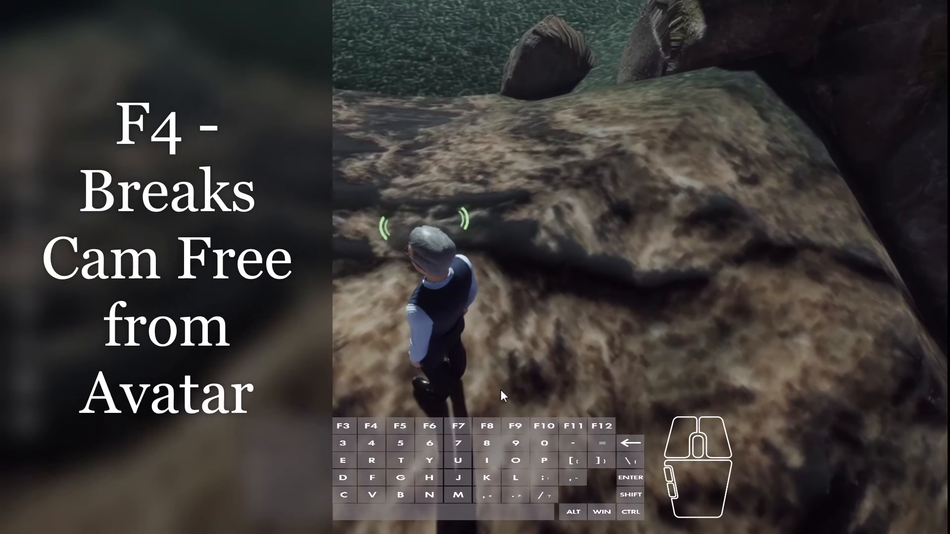
# - Switch to the free camera and fly it around the landscape until it faces the avatar from the front
pyautogui.press('F4')
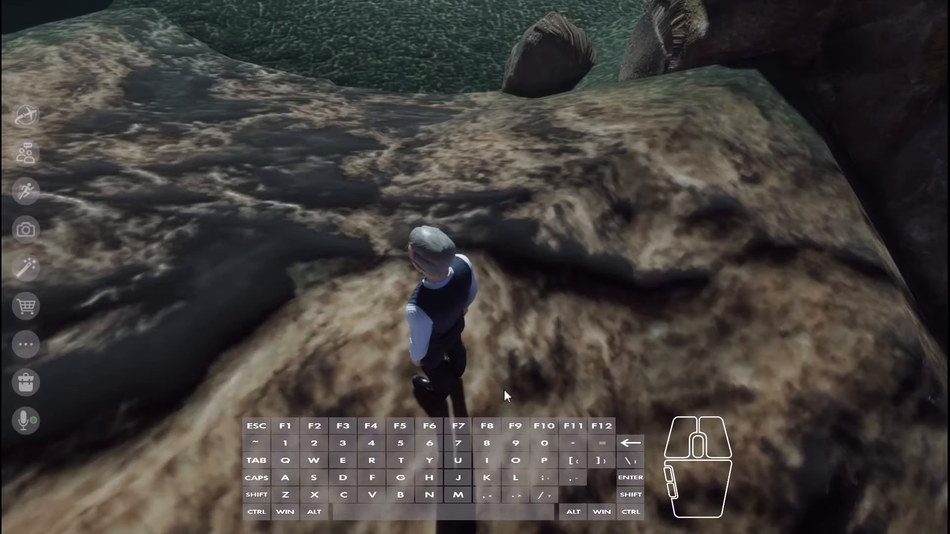
pyautogui.press('s')
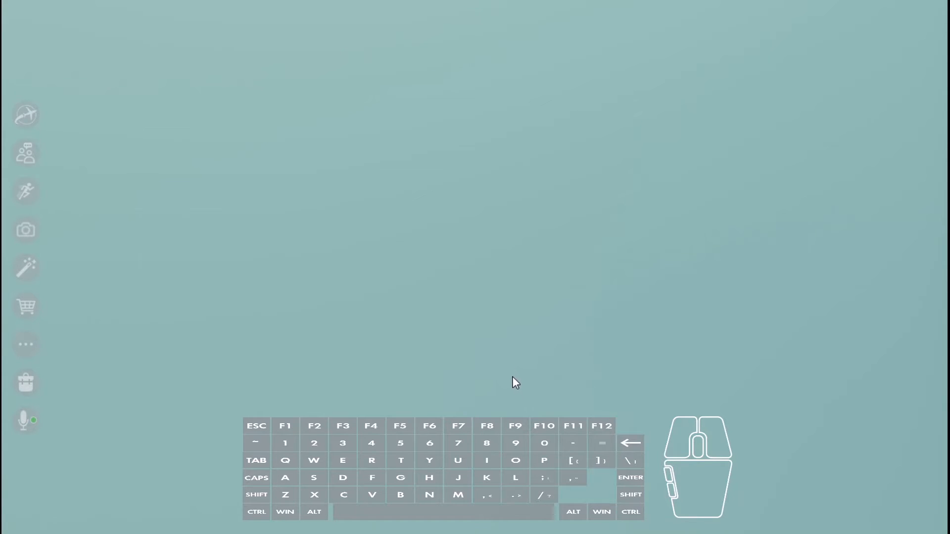
pyautogui.press('w')
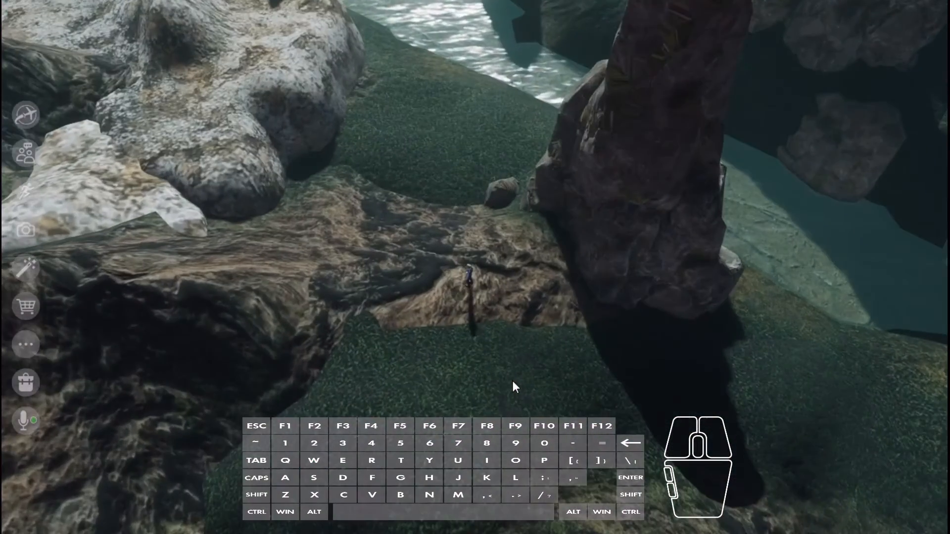
pyautogui.press('w')
pyautogui.moveTo(542, 406); pyautogui.dragTo(915, 263, button='right')
pyautogui.press('w')
pyautogui.press('s')
pyautogui.press('w')
pyautogui.press('a')
pyautogui.press('a')
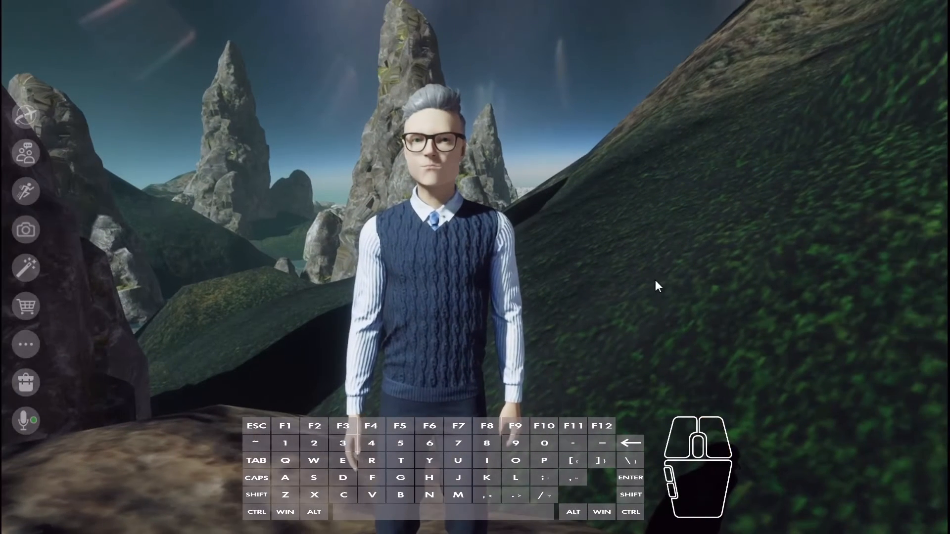
# - Reframe the avatar with the free camera and move in close on its face against the mountain slopes
pyautogui.moveTo(655, 281); pyautogui.dragTo(685, 246, button='right')
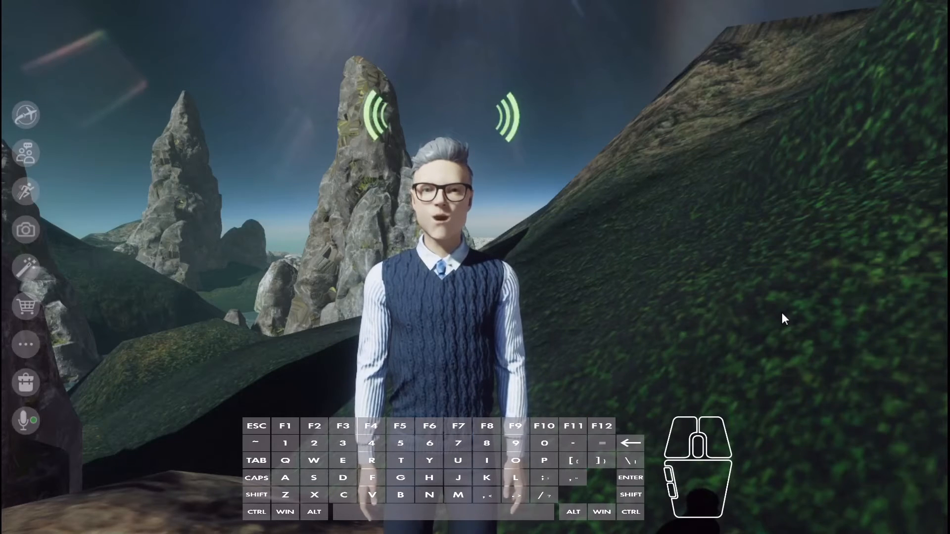
pyautogui.moveTo(780, 318); pyautogui.dragTo(775, 376, button='right')
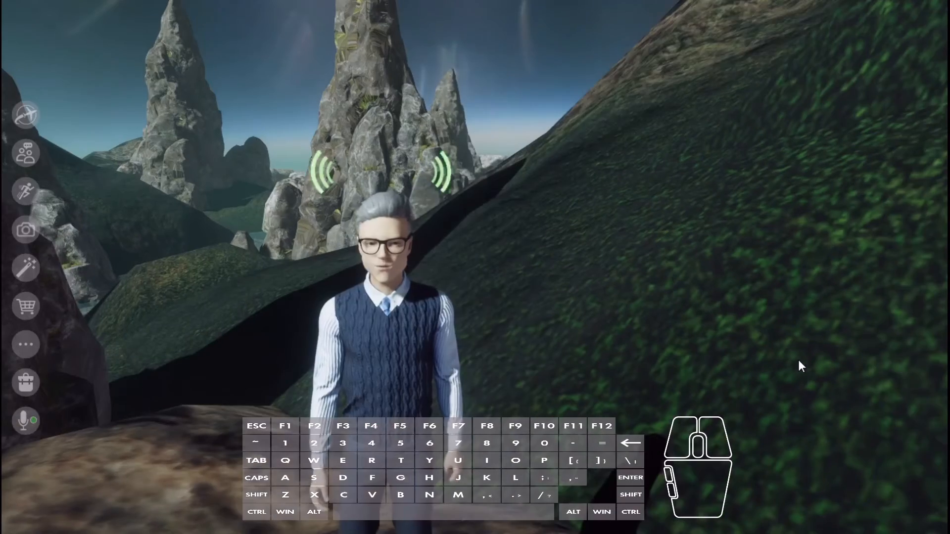
pyautogui.moveTo(798, 360); pyautogui.dragTo(376, 370, button='right')
pyautogui.press('w')
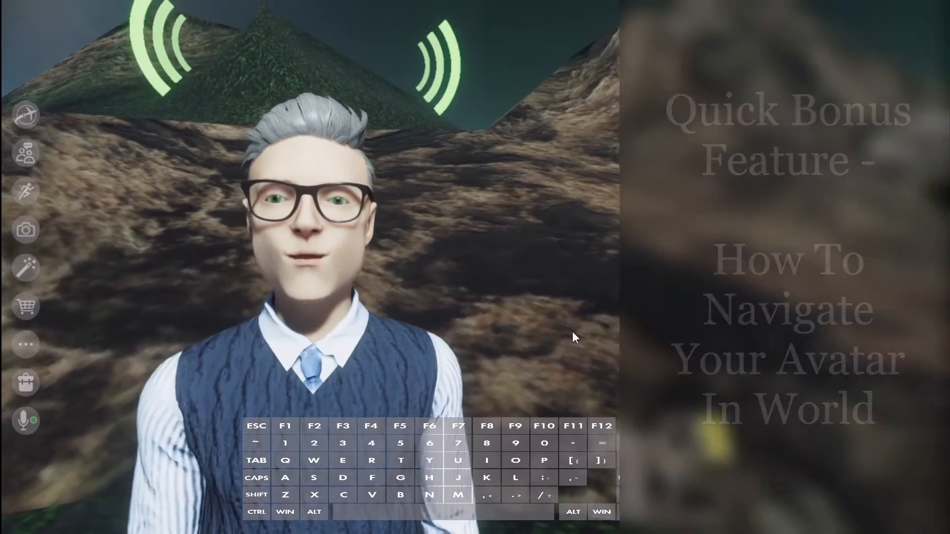
# - Open the overview of keyboard and mouse controls for moving the avatar and camera
pyautogui.moveTo(572, 331); pyautogui.dragTo(601, 346, button='right')
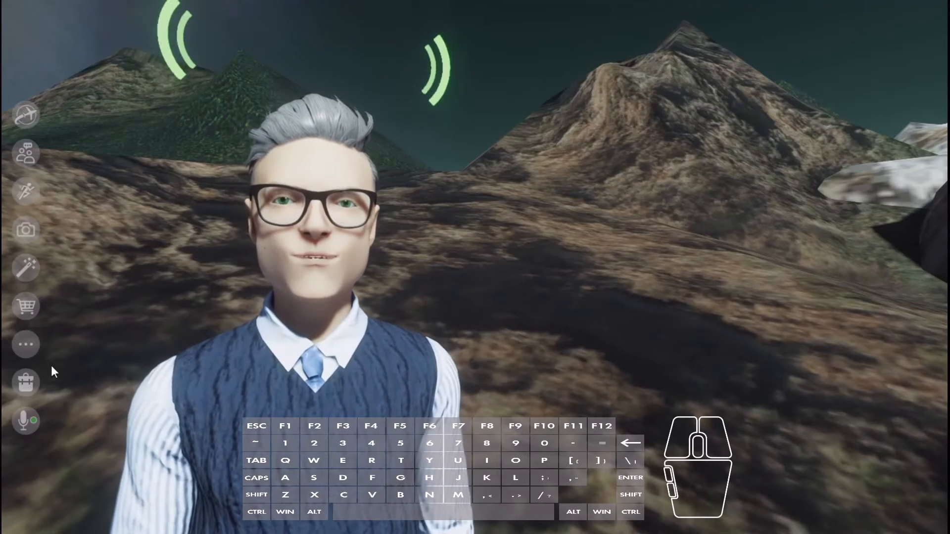
pyautogui.click(21, 345)
pyautogui.click(113, 369)
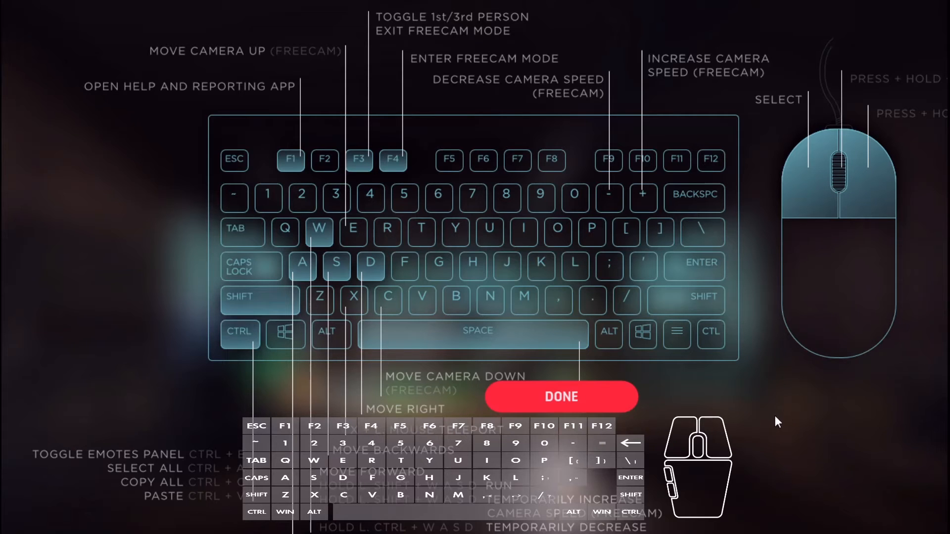
# - Close the controls overview, orbit the view around the avatar, and zoom into first-person view and back out
pyautogui.click(577, 402)
pyautogui.moveTo(579, 407); pyautogui.dragTo(501, 308, button='right')
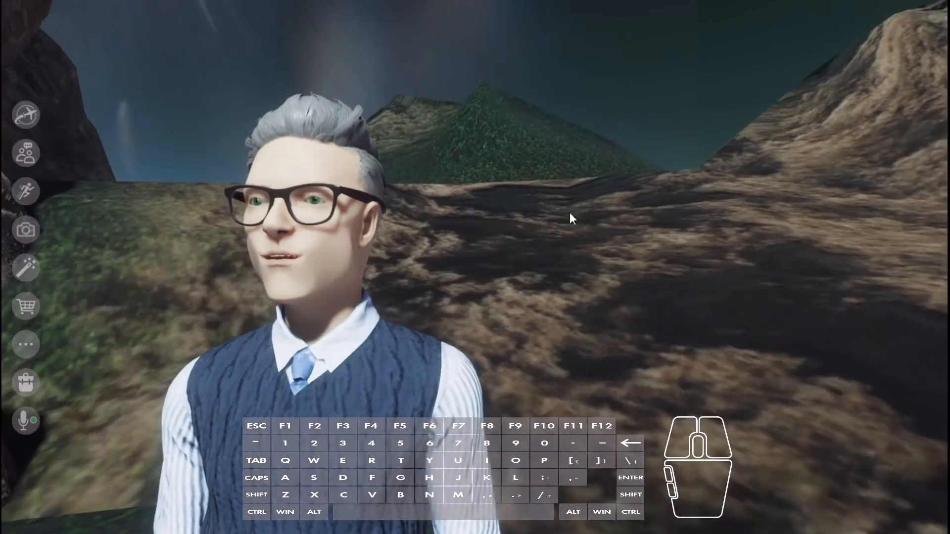
pyautogui.moveTo(569, 212); pyautogui.dragTo(646, 375, button='right')
pyautogui.scroll(3, 646, 370)
pyautogui.scroll(2, 645, 366)
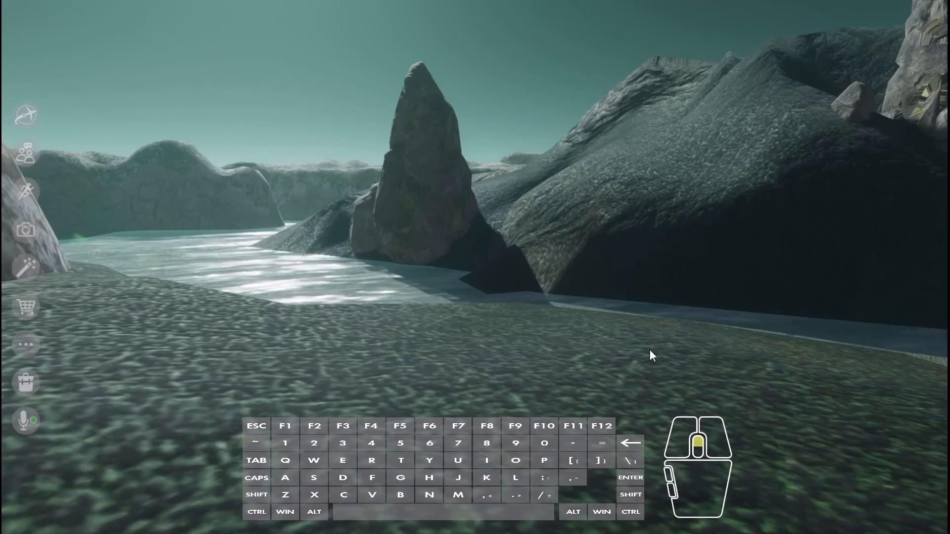
pyautogui.moveTo(650, 350); pyautogui.dragTo(580, 374, button='right')
pyautogui.scroll(-5, 563, 296)
# - Walk and jump the avatar across the valley floor, then orbit the view until it faces the avatar from the front
pyautogui.press('w')
pyautogui.moveTo(538, 376); pyautogui.dragTo(249, 444, button='right')
pyautogui.press('space')
pyautogui.moveTo(716, 394); pyautogui.dragTo(520, 360, button='right')
pyautogui.press('w')
pyautogui.press('space')
pyautogui.moveTo(585, 367); pyautogui.dragTo(277, 370, button='right')
pyautogui.moveTo(678, 381); pyautogui.dragTo(483, 378, button='right')
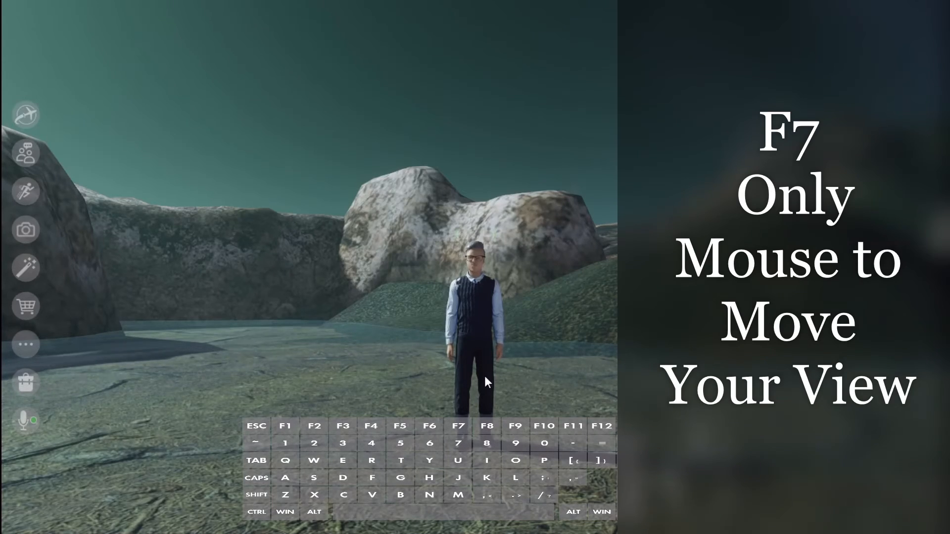
# - Turn on mouse-only view control and zoom in closer to the avatar
pyautogui.press('F7')
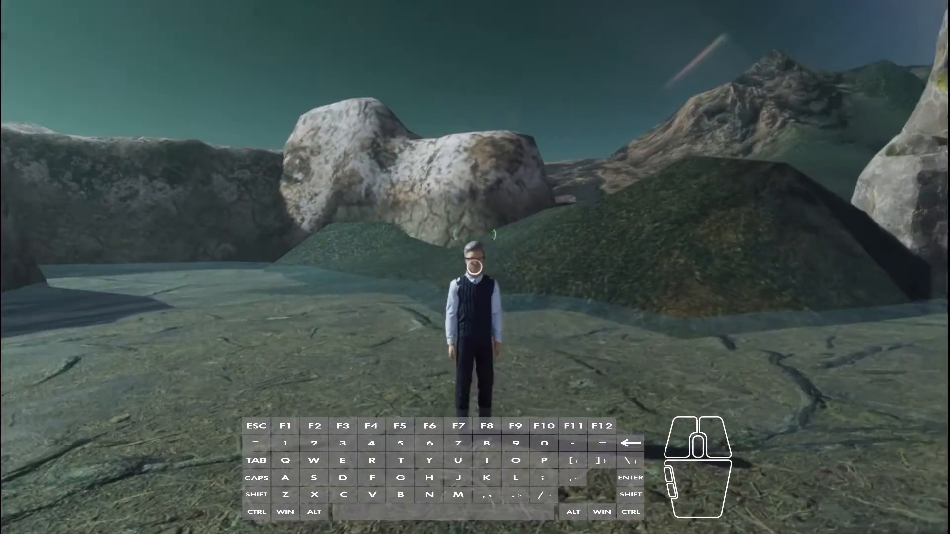
pyautogui.scroll(1, 474, 268)
pyautogui.scroll(4, 474, 267)
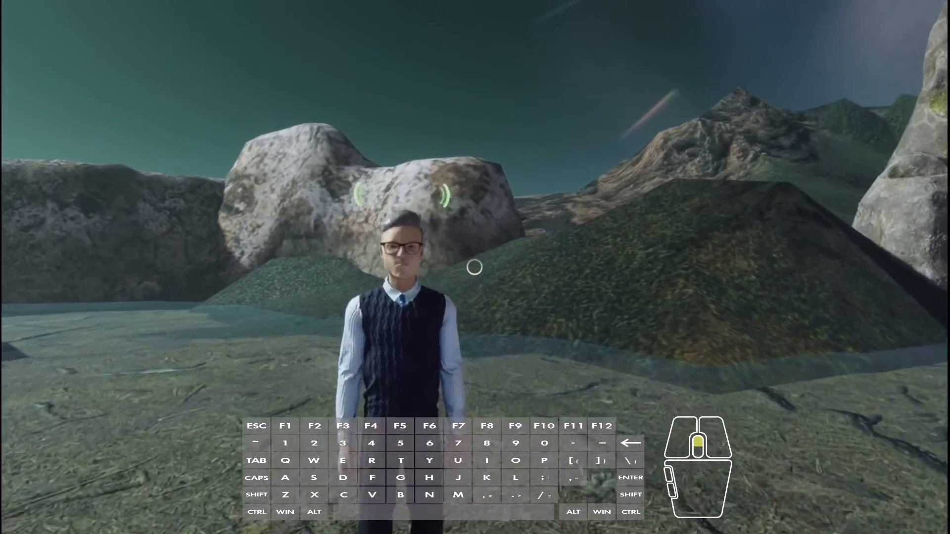
pyautogui.rightClick(475, 267)
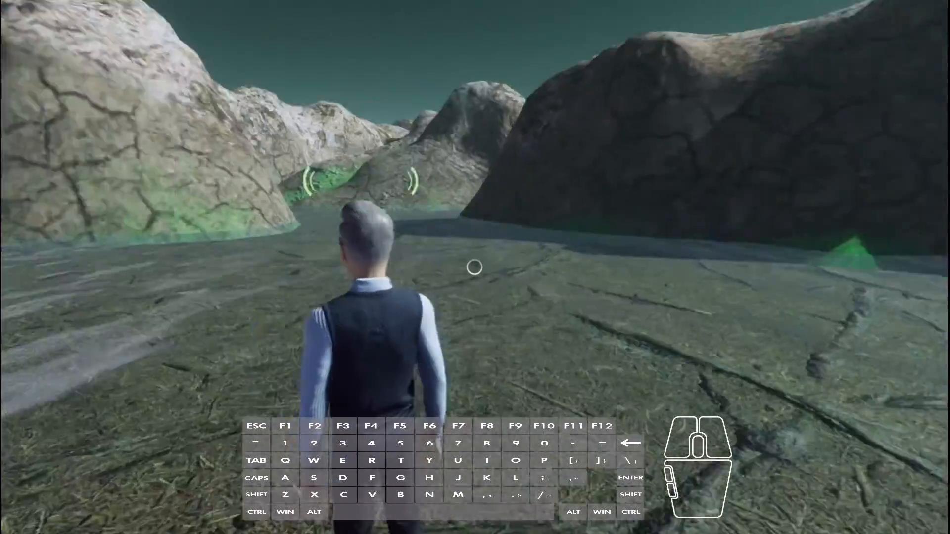
# - Walk and jump the avatar up onto the rocky heights, zoom in on its face, and turn off mouse-only view control
pyautogui.press('w')
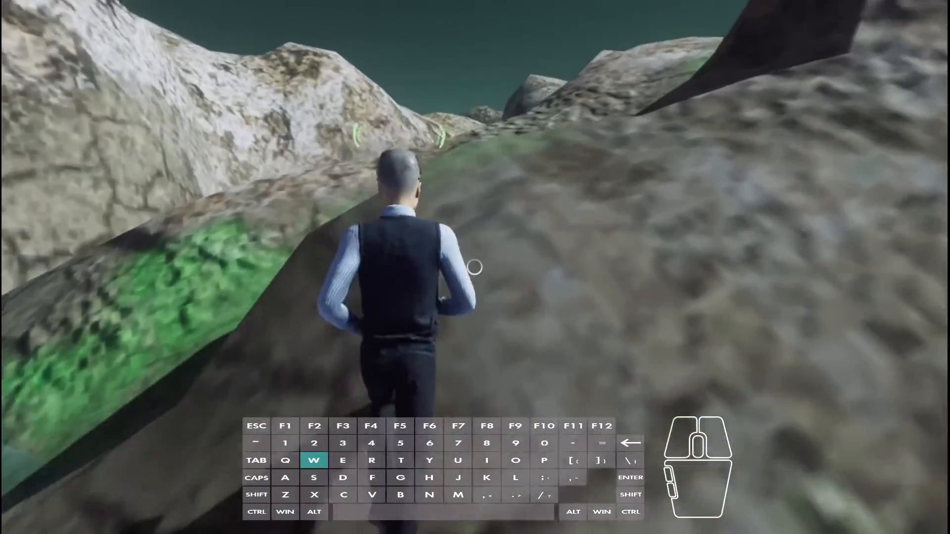
pyautogui.press('space')
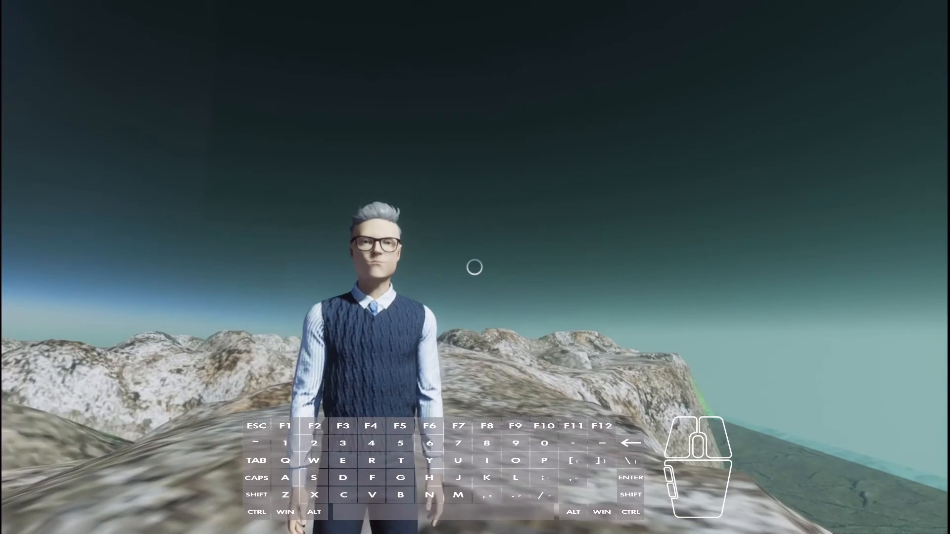
pyautogui.scroll(3, 474, 268)
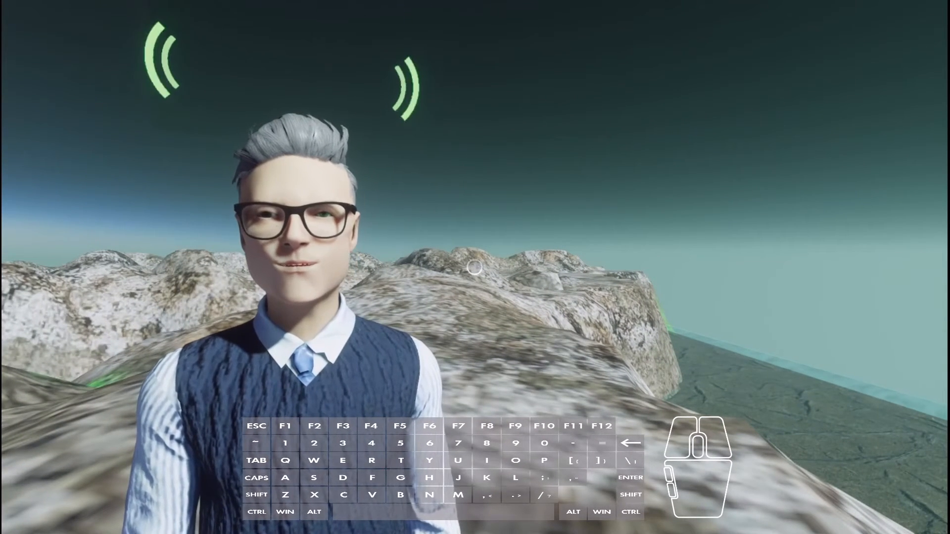
pyautogui.press('F7')
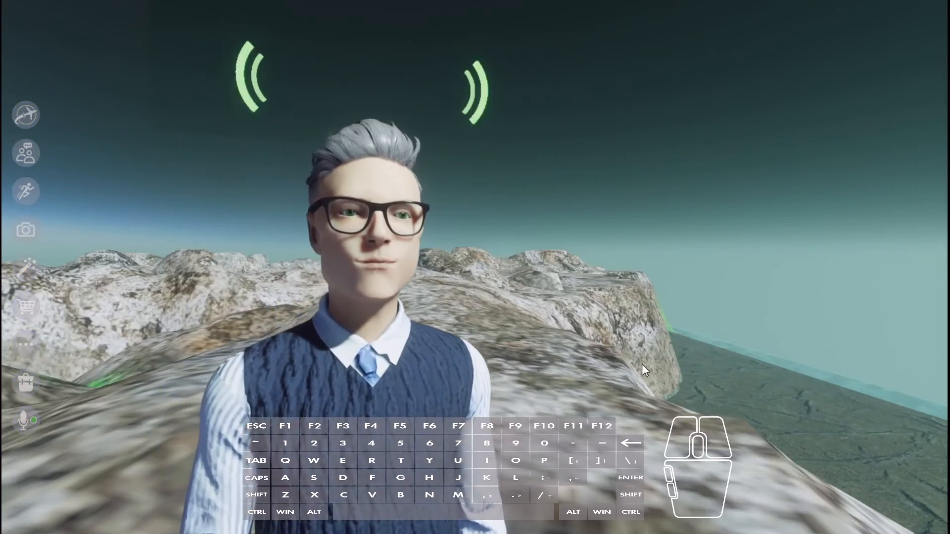
# - Move the avatar along the rocky ridge and examine it and the surrounding landscape from the front, side and back
pyautogui.moveTo(642, 363); pyautogui.dragTo(747, 360, button='right')
pyautogui.press('w')
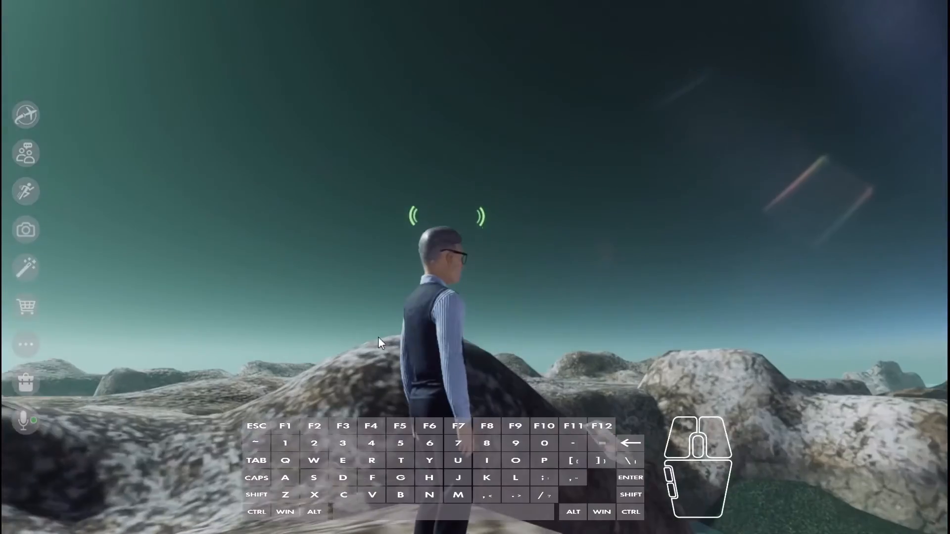
pyautogui.moveTo(378, 337); pyautogui.dragTo(631, 354, button='right')
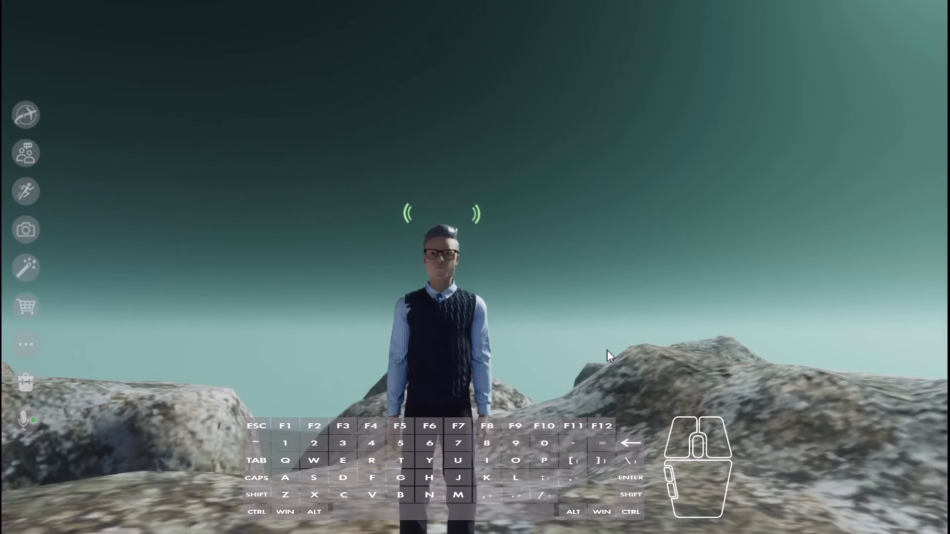
pyautogui.moveTo(595, 399); pyautogui.dragTo(632, 381, button='right')
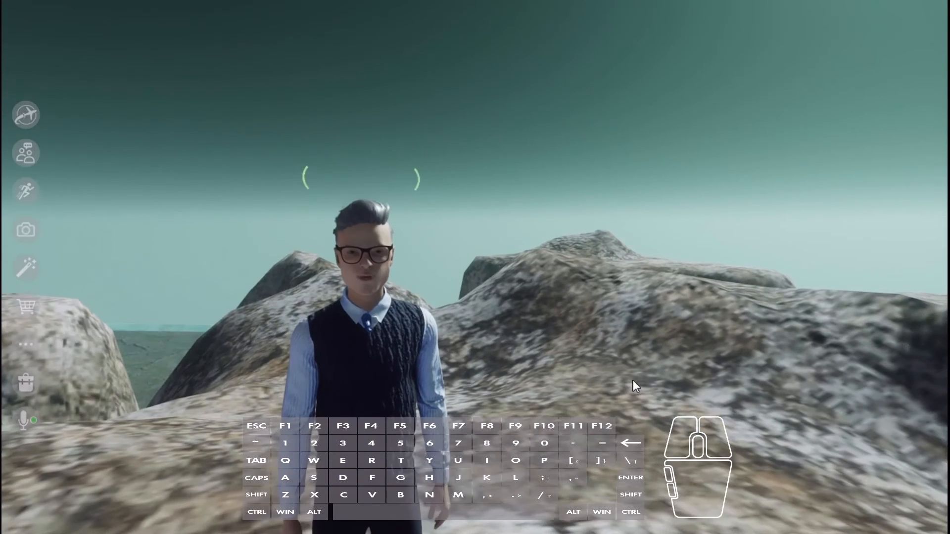
pyautogui.moveTo(714, 393)
pyautogui.mouseDown(button='right')
pyautogui.moveTo(705, 400)
pyautogui.moveTo(730, 394)
pyautogui.mouseUp(button='right')
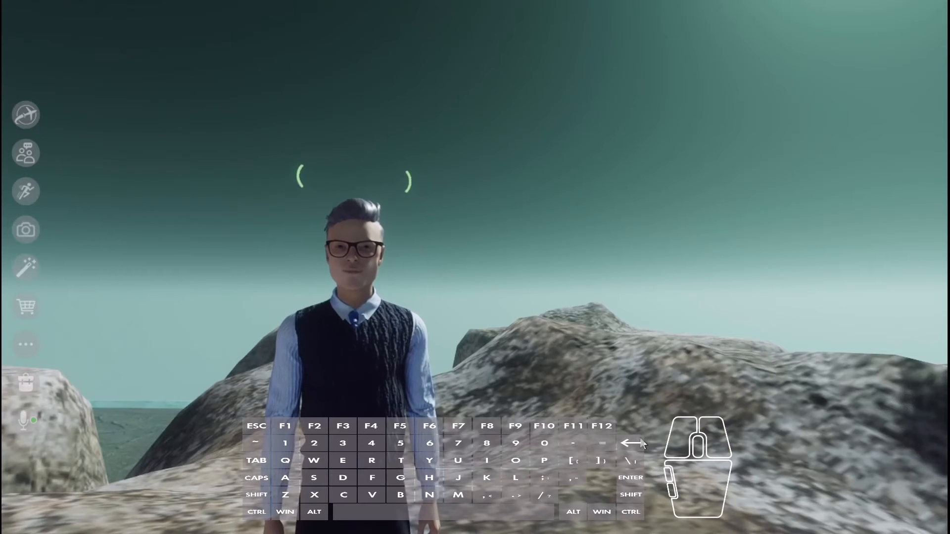
pyautogui.moveTo(642, 444)
pyautogui.mouseDown(button='right')
pyautogui.moveTo(646, 421)
pyautogui.moveTo(643, 437)
pyautogui.mouseUp(button='right')
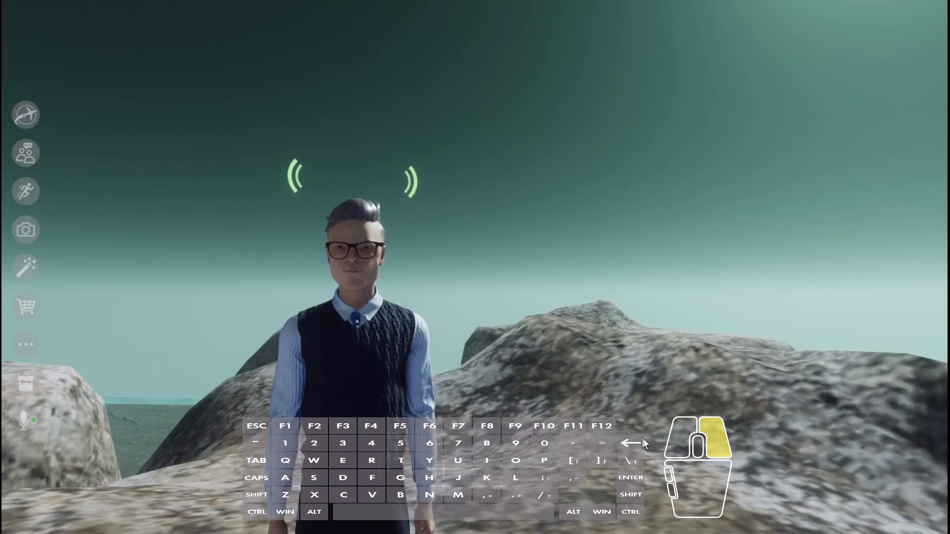
pyautogui.moveTo(643, 438); pyautogui.dragTo(645, 434, button='right')
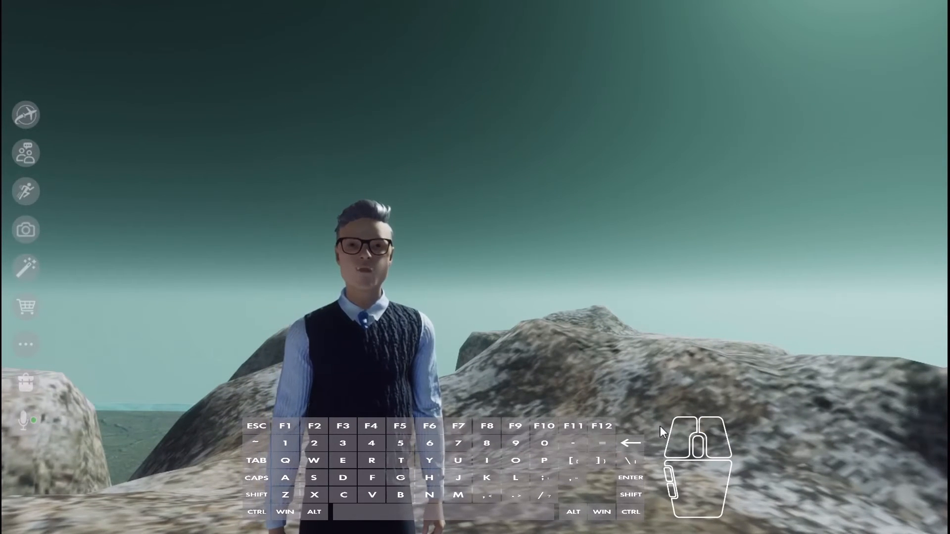
pyautogui.scroll(5, 660, 426)
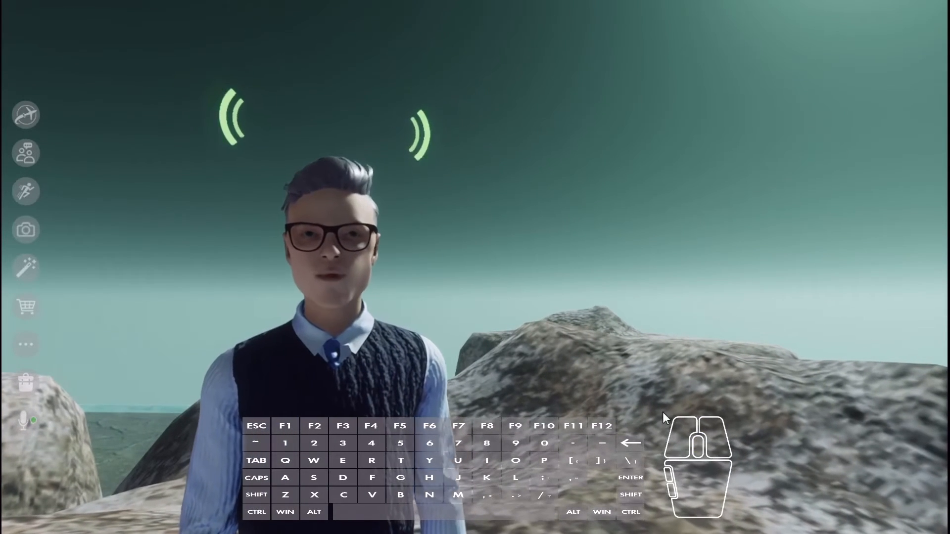
pyautogui.moveTo(663, 412); pyautogui.dragTo(644, 430, button='right')
pyautogui.moveTo(583, 442); pyautogui.dragTo(297, 376, button='right')
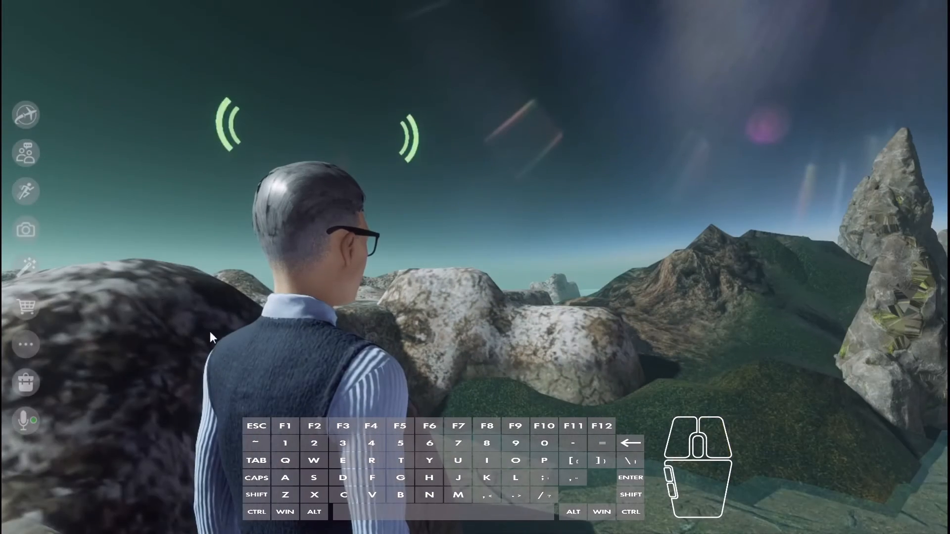
# - Open the DNA Elites Tutorials world from My Worlds for editing
pyautogui.click(27, 269)
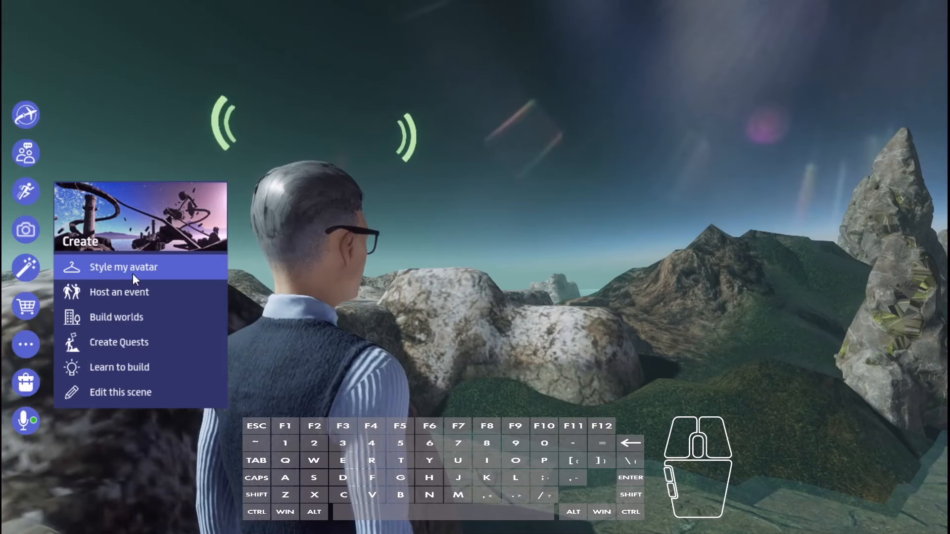
pyautogui.click(118, 318)
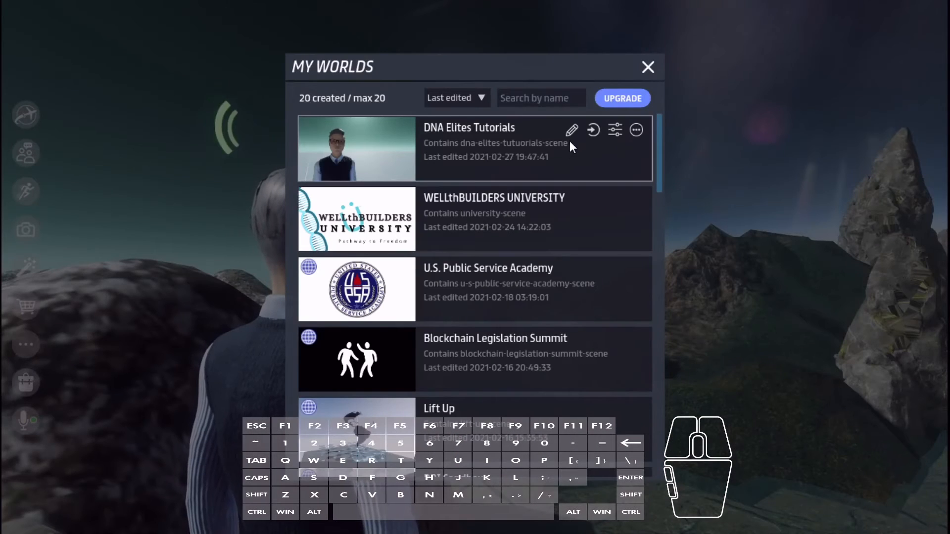
pyautogui.click(566, 131)
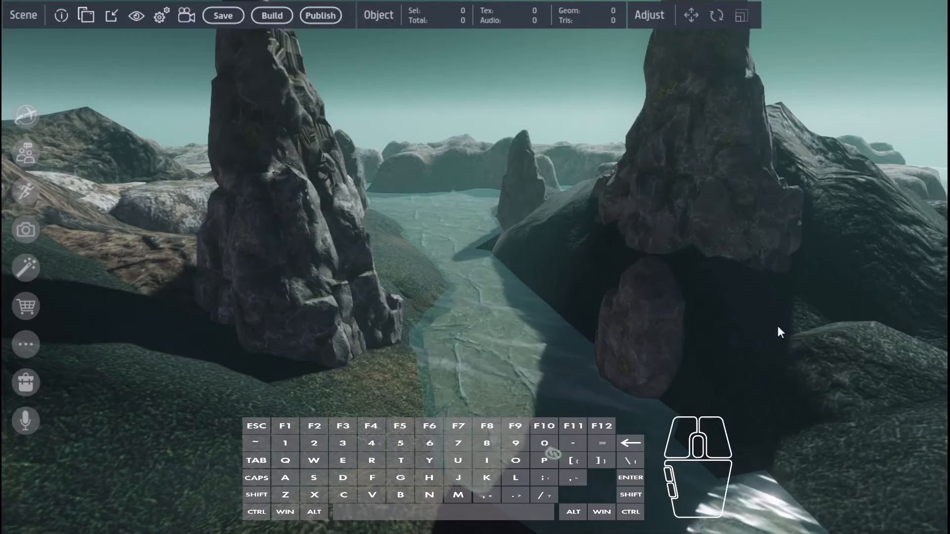
# - Fly up to the directional light arrows in the sky, select them and focus the view on them
pyautogui.moveTo(777, 326); pyautogui.dragTo(843, 289, button='right')
pyautogui.press('w')
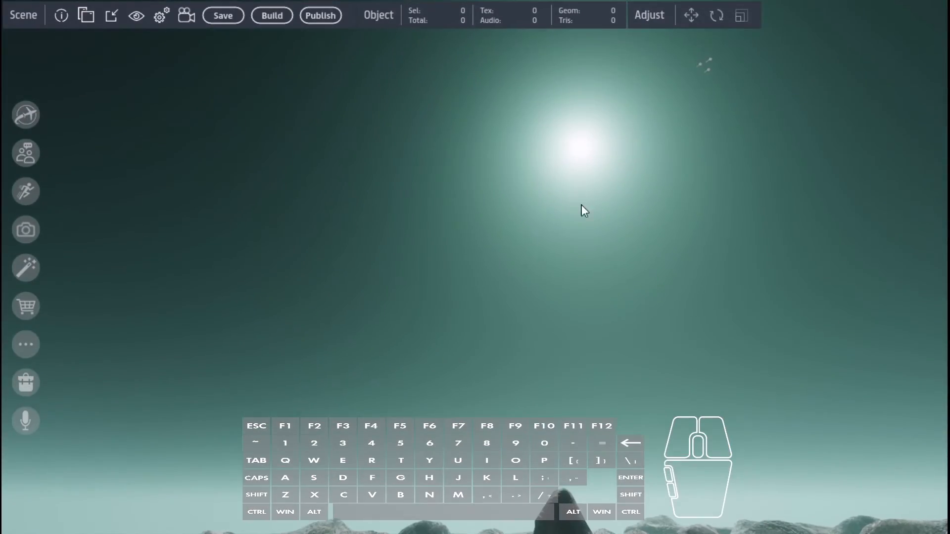
pyautogui.moveTo(609, 168); pyautogui.dragTo(737, 108, button='right')
pyautogui.press('w')
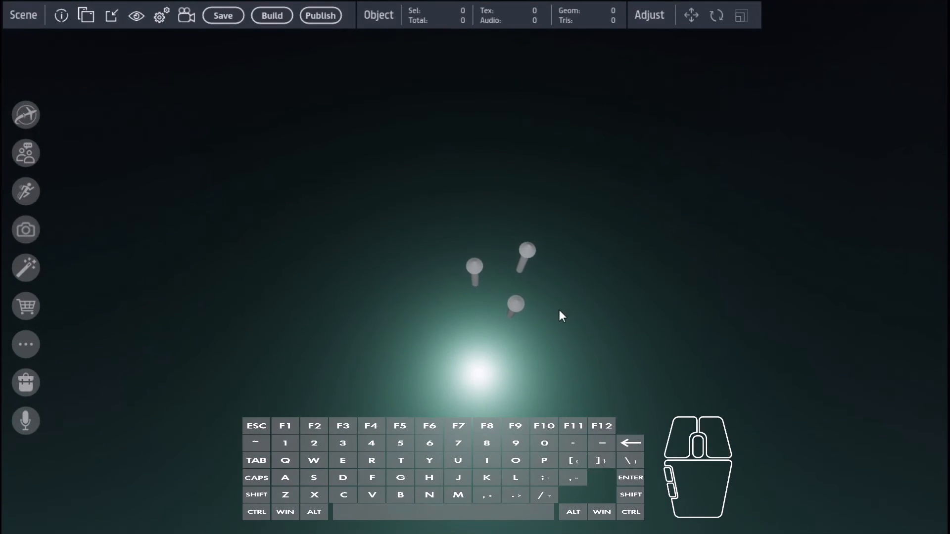
pyautogui.click(521, 304)
pyautogui.moveTo(546, 301); pyautogui.dragTo(669, 483, button='right')
pyautogui.press('f')
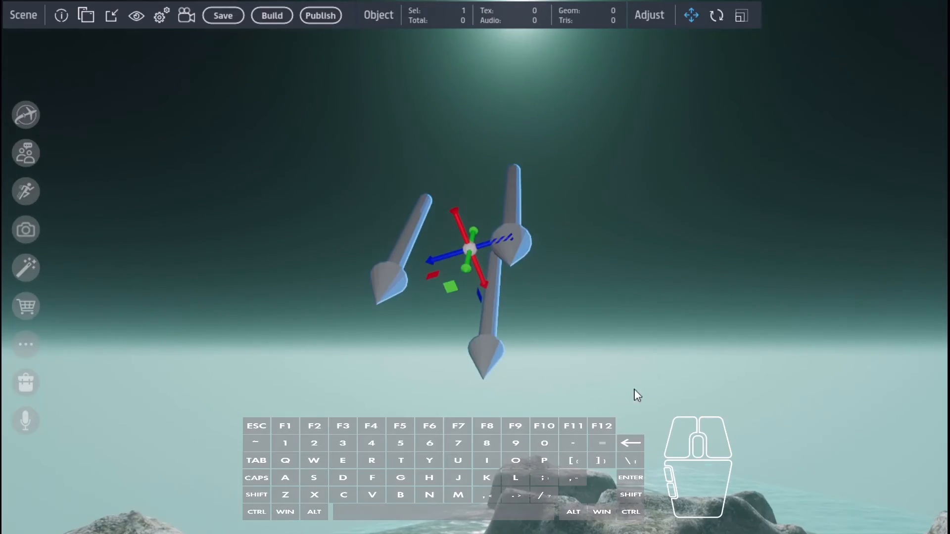
pyautogui.moveTo(651, 327); pyautogui.dragTo(666, 340, button='right')
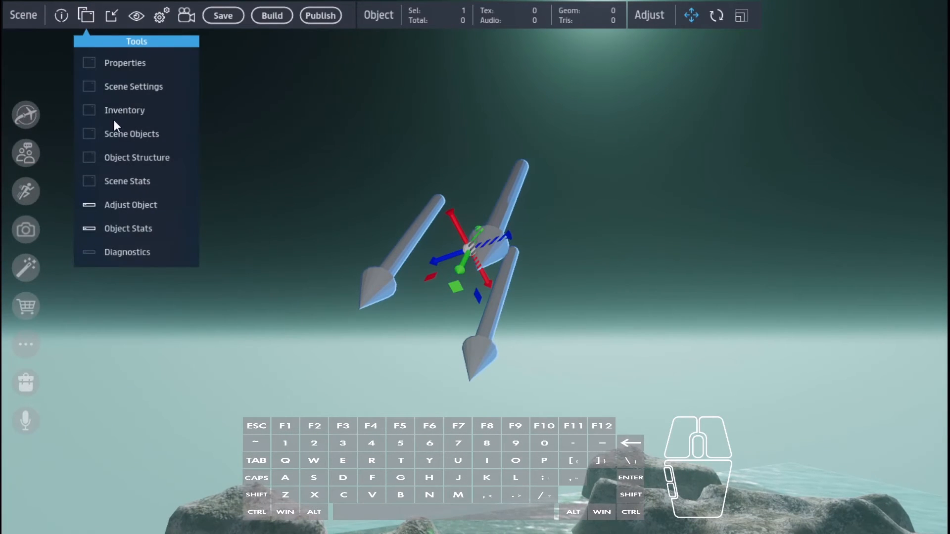
# - Filter the Scene Objects list by DIR and focus the view on the scene's directional light from there
pyautogui.click(118, 131)
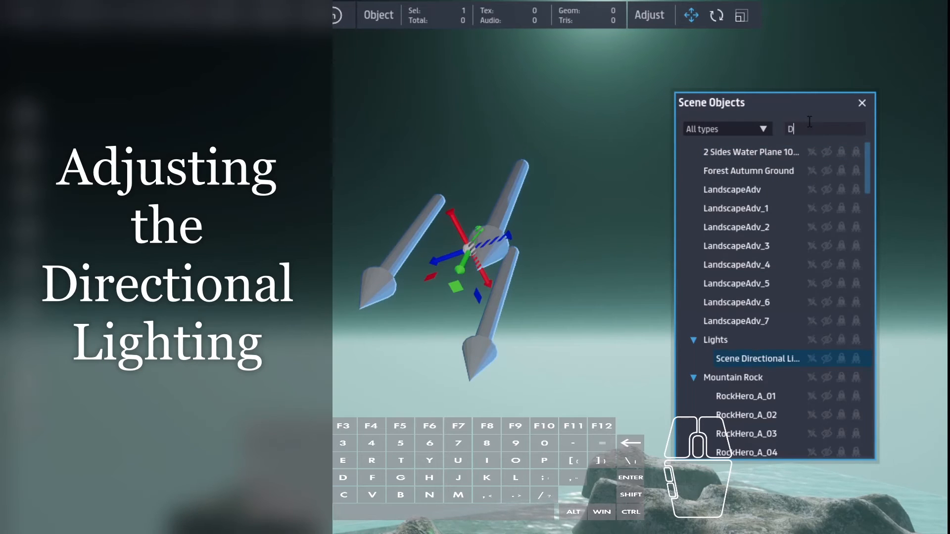
pyautogui.press('Return')
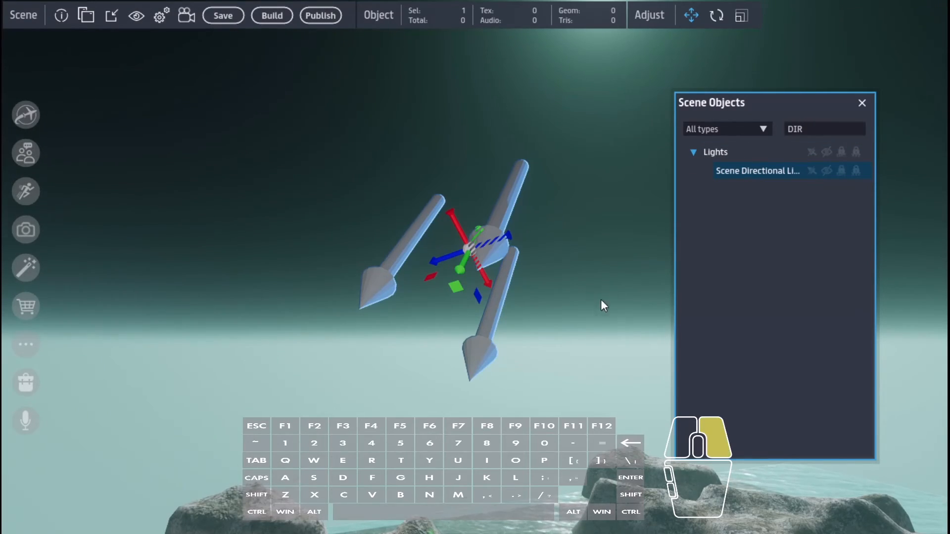
pyautogui.press('s')
pyautogui.moveTo(601, 299); pyautogui.dragTo(569, 352, button='right')
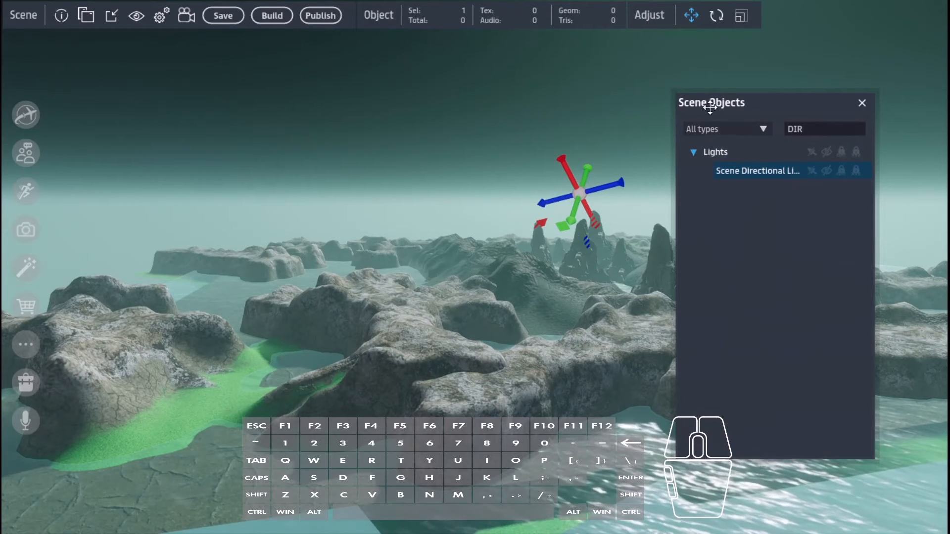
pyautogui.click(757, 177)
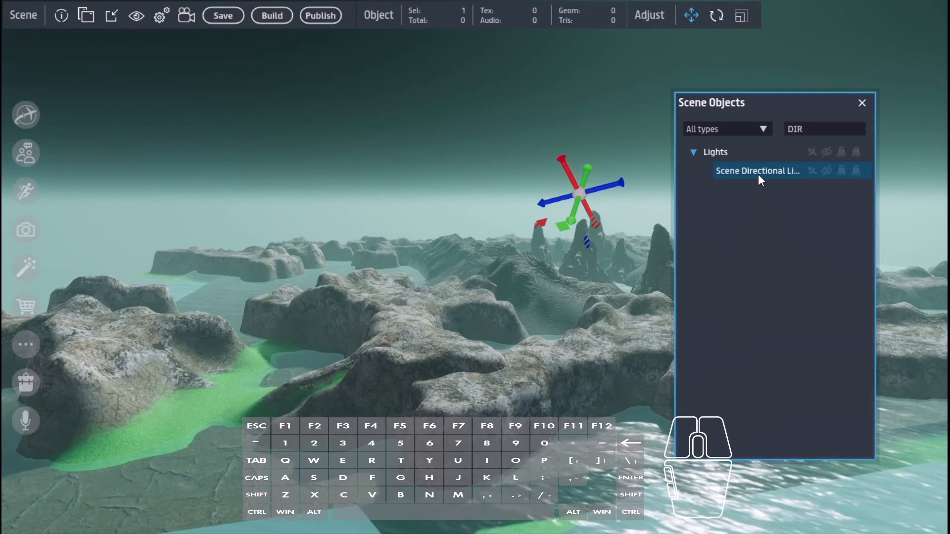
pyautogui.rightClick(761, 178)
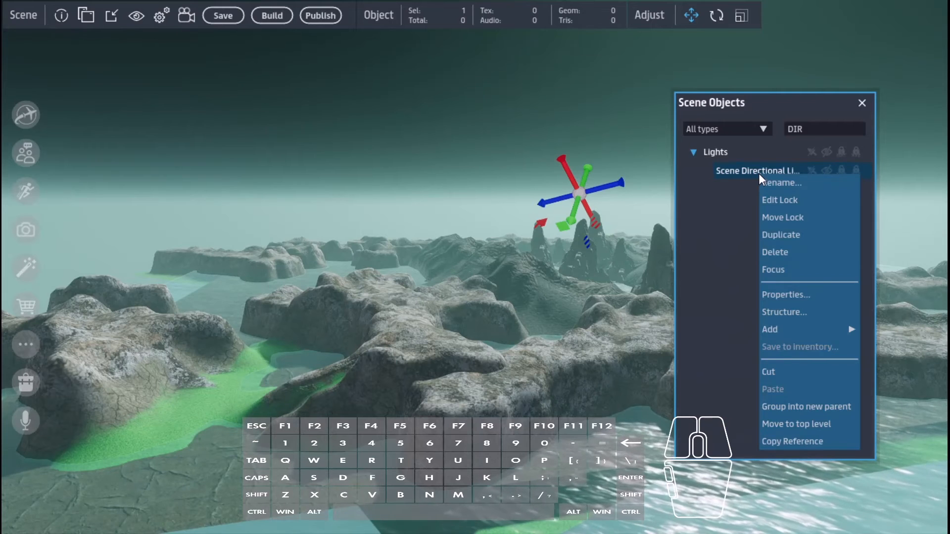
pyautogui.click(773, 270)
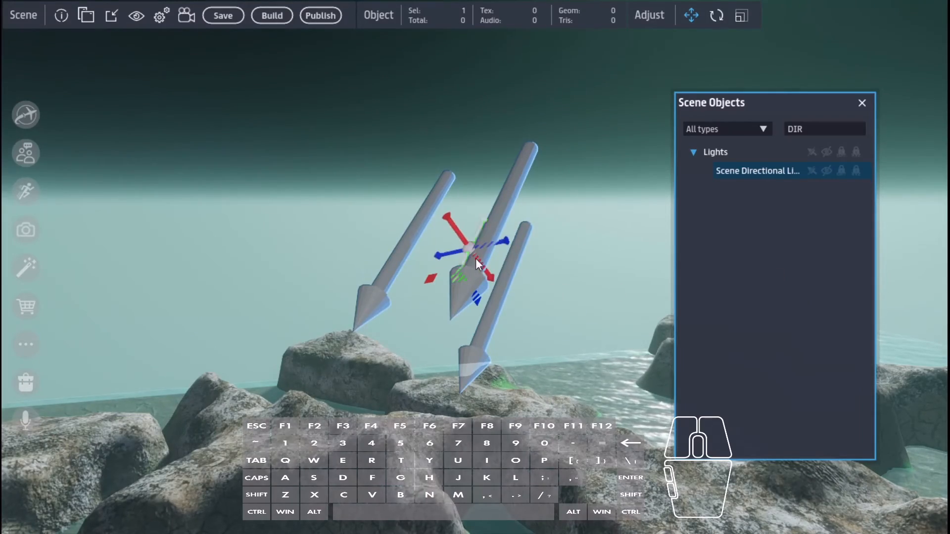
# - Rotate the scene's directional light so its arrows point at a flatter angle, and close the Scene Objects list
pyautogui.moveTo(548, 311); pyautogui.dragTo(322, 266, button='right')
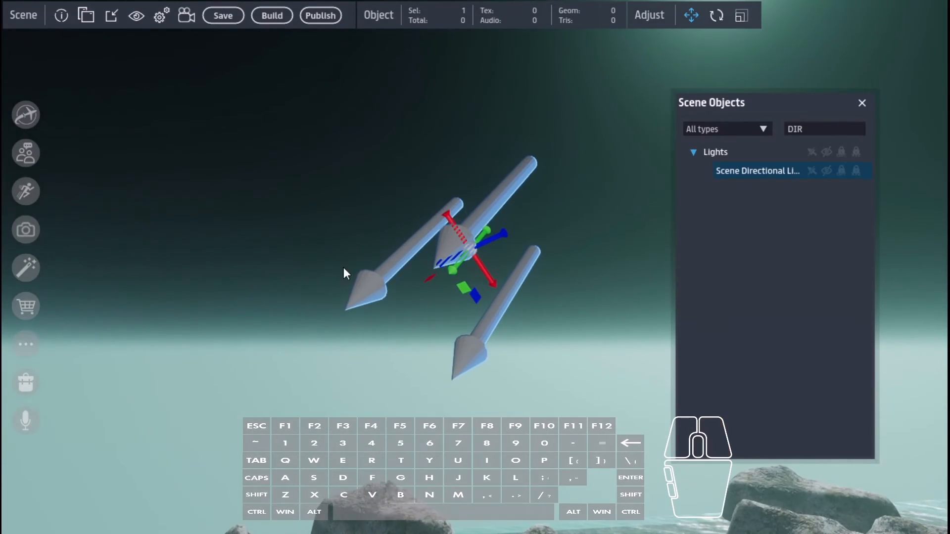
pyautogui.press('e')
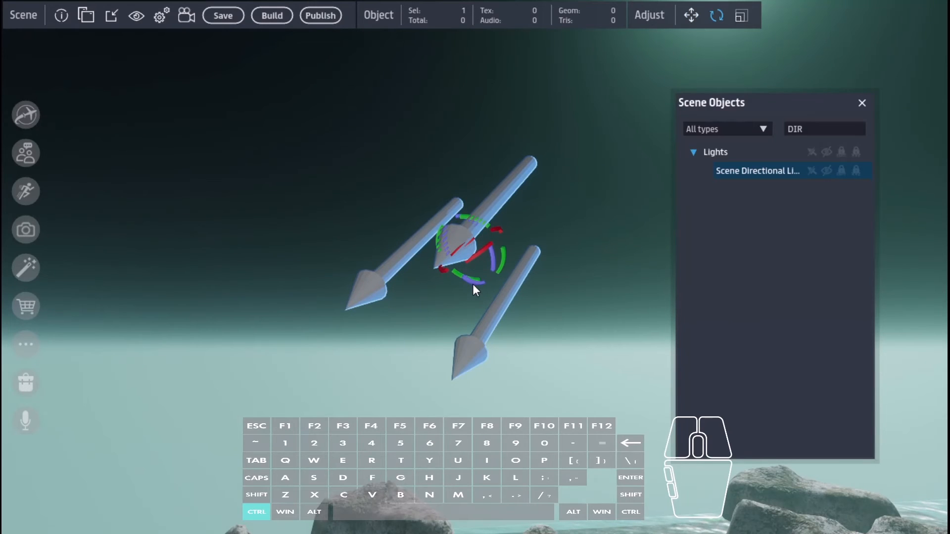
pyautogui.moveTo(473, 285); pyautogui.dragTo(236, 318)
pyautogui.moveTo(346, 322); pyautogui.dragTo(621, 240, button='right')
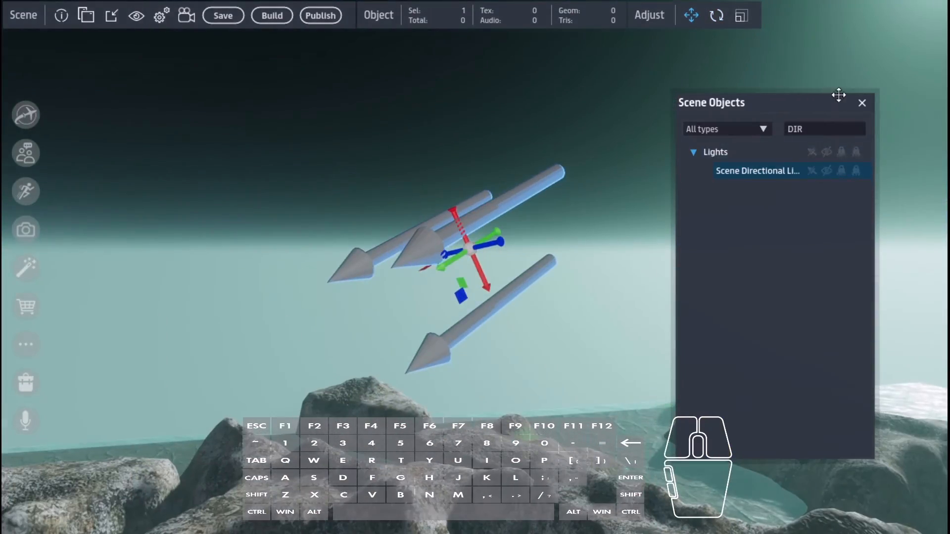
pyautogui.click(862, 104)
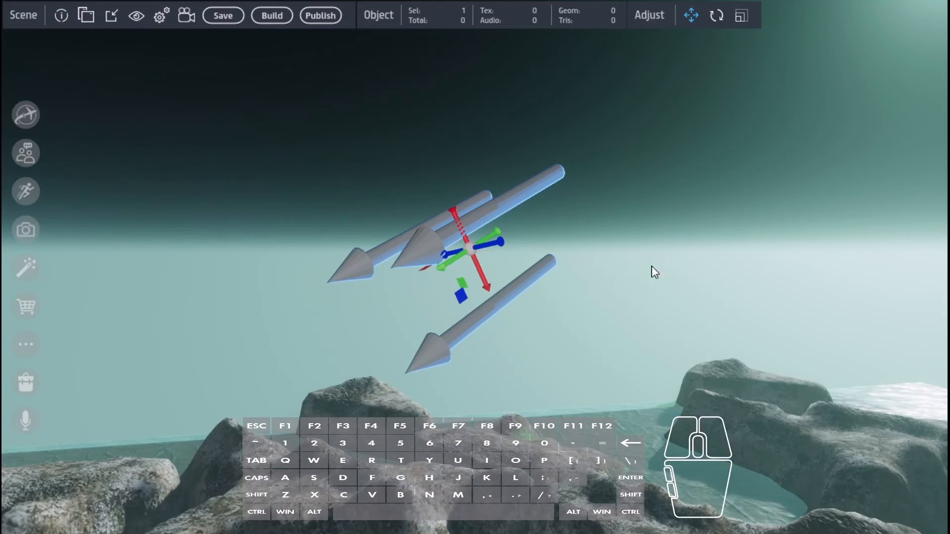
# - Look around the sky to compare the directional light's glow with the position of the skybox sun
pyautogui.moveTo(651, 269); pyautogui.dragTo(639, 218, button='right')
pyautogui.press('a')
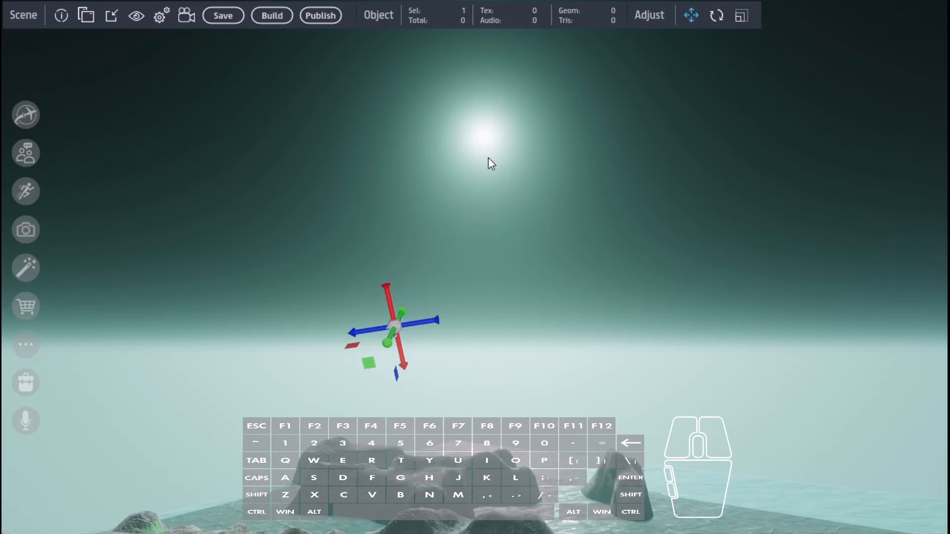
pyautogui.moveTo(566, 360); pyautogui.dragTo(945, 329, button='right')
pyautogui.moveTo(519, 233); pyautogui.dragTo(484, 155, button='right')
pyautogui.press('s')
pyautogui.press('a')
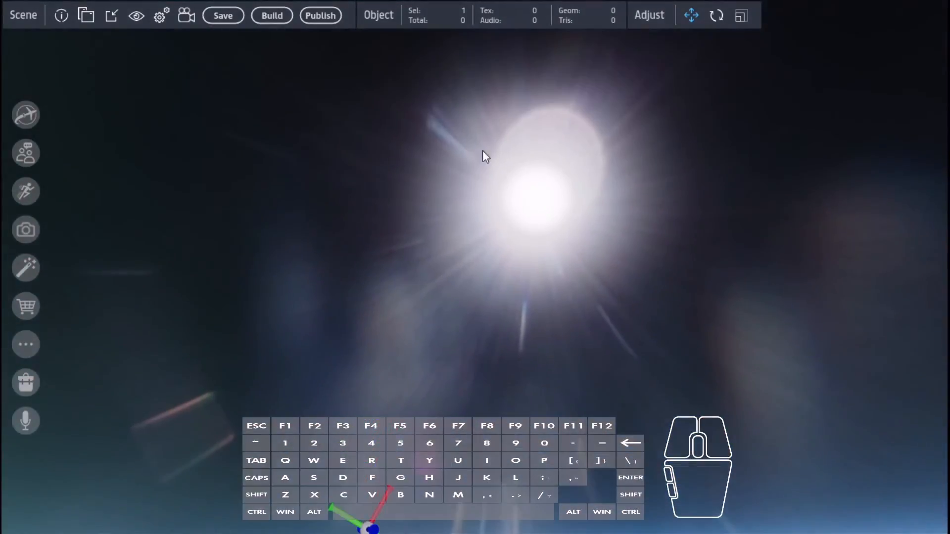
pyautogui.moveTo(543, 238); pyautogui.dragTo(253, 240, button='right')
pyautogui.press('s')
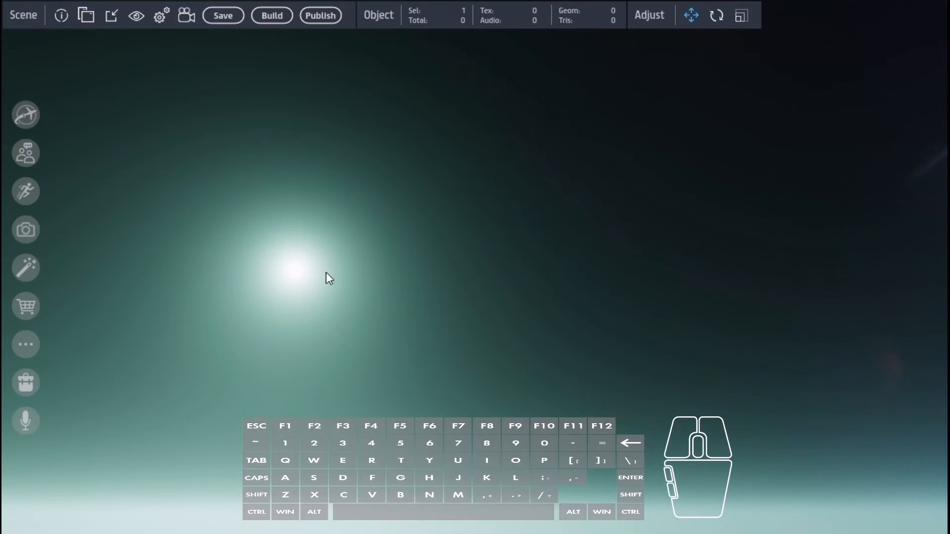
pyautogui.moveTo(326, 276); pyautogui.dragTo(717, 339, button='right')
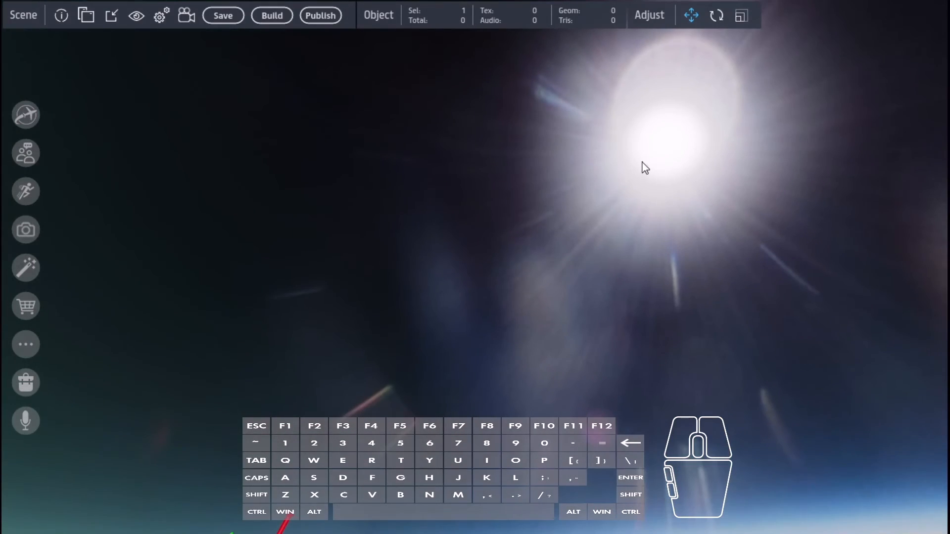
# - Rotate the directional light so its glow lines up with the skybox sun
pyautogui.moveTo(664, 210); pyautogui.dragTo(638, 358, button='right')
pyautogui.press('w')
pyautogui.press('w')
pyautogui.press('ctrl')
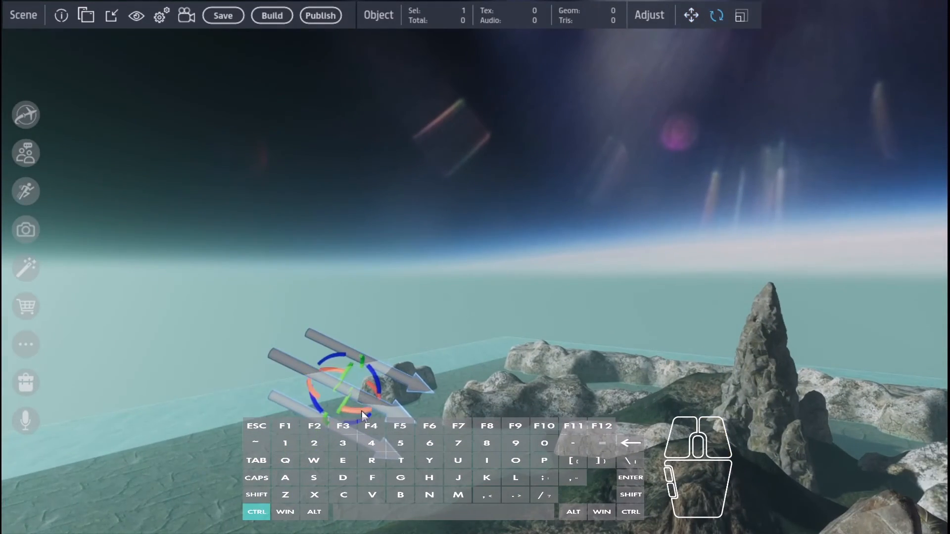
pyautogui.keyDown('ctrl'); pyautogui.moveTo(361, 410); pyautogui.dragTo(327, 396); pyautogui.keyUp('ctrl')
pyautogui.press('ctrl')
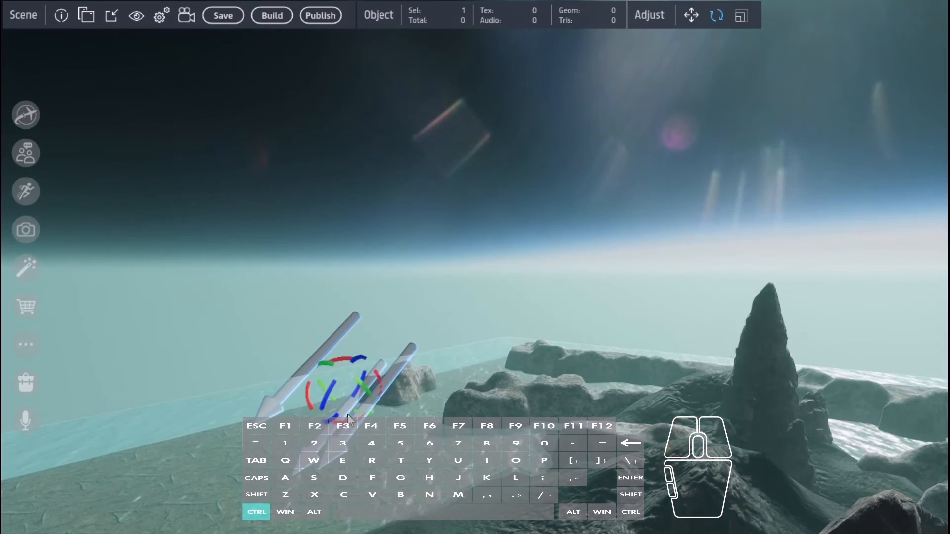
pyautogui.moveTo(327, 397); pyautogui.dragTo(394, 469, button='right')
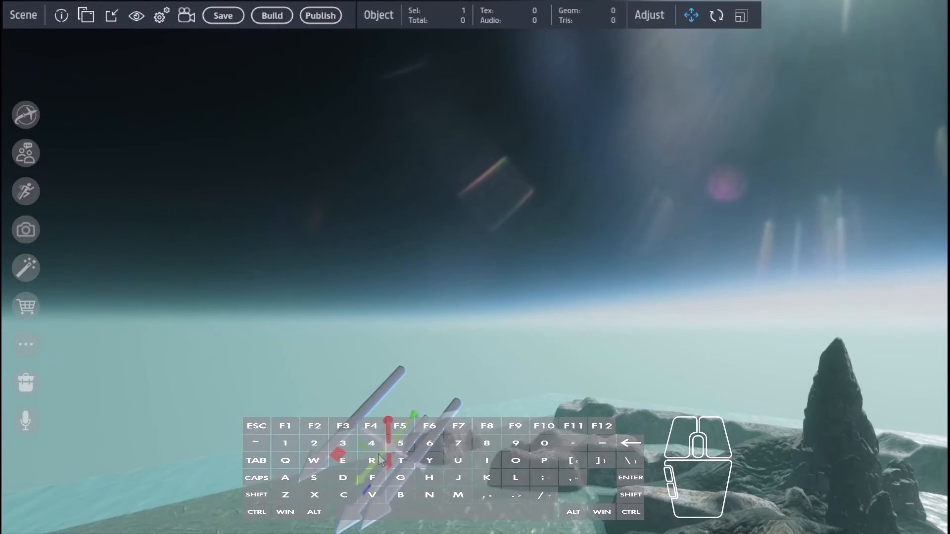
pyautogui.press('ctrl')
pyautogui.keyDown('ctrl'); pyautogui.moveTo(373, 452); pyautogui.dragTo(465, 486); pyautogui.keyUp('ctrl')
pyautogui.keyDown('ctrl'); pyautogui.moveTo(465, 486); pyautogui.dragTo(698, 479, button='right'); pyautogui.keyUp('ctrl')
pyautogui.press('q')
pyautogui.press('w')
# - Open the Scene Settings and enlarge the window to show the skybox and atmospherics options
pyautogui.click(86, 15)
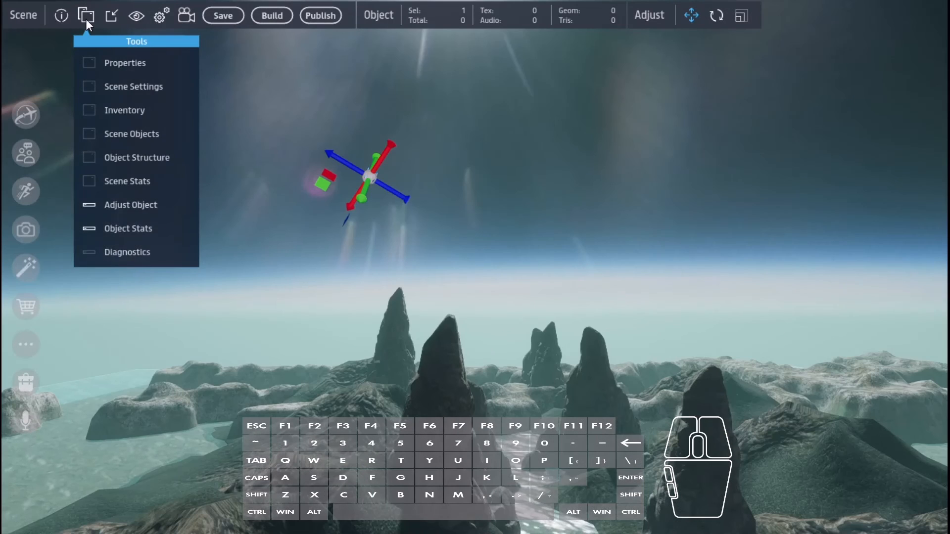
pyautogui.click(113, 89)
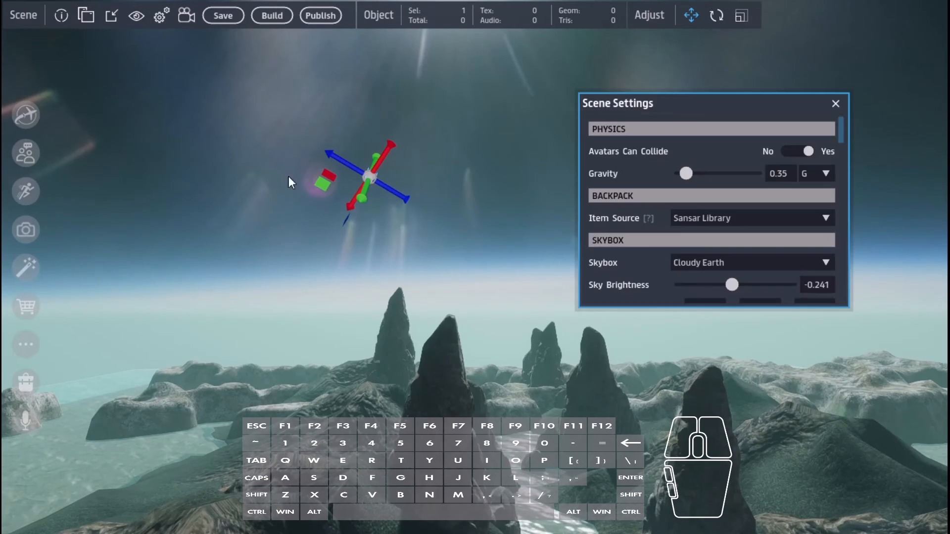
pyautogui.moveTo(780, 308); pyautogui.dragTo(796, 456)
pyautogui.scroll(-3, 807, 304)
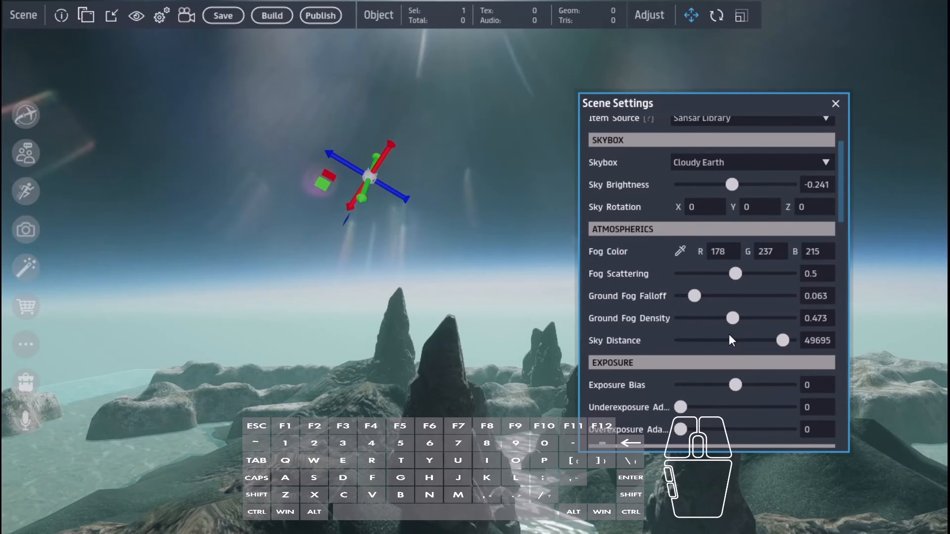
# - Set the Ground Fog Density to 0.359 and the Sky Distance to 100000
pyautogui.moveTo(736, 275); pyautogui.dragTo(718, 316)
pyautogui.moveTo(784, 340); pyautogui.dragTo(845, 350)
pyautogui.moveTo(758, 341); pyautogui.dragTo(510, 421, button='right')
pyautogui.press('w')
# - Set the Fog Scattering to 0.561 and the Ground Fog Falloff to 0.025
pyautogui.moveTo(722, 275)
pyautogui.mouseDown()
pyautogui.moveTo(780, 287)
pyautogui.moveTo(730, 280)
pyautogui.mouseUp()
pyautogui.moveTo(730, 281); pyautogui.dragTo(567, 265, button='right')
pyautogui.moveTo(726, 275)
pyautogui.mouseDown()
pyautogui.moveTo(784, 274)
pyautogui.moveTo(699, 275)
pyautogui.moveTo(756, 277)
pyautogui.moveTo(744, 275)
pyautogui.mouseUp()
pyautogui.moveTo(694, 296)
pyautogui.mouseDown()
pyautogui.moveTo(720, 300)
pyautogui.moveTo(669, 298)
pyautogui.moveTo(683, 298)
pyautogui.mouseUp()
pyautogui.moveTo(535, 317); pyautogui.dragTo(411, 321, button='right')
pyautogui.moveTo(363, 357); pyautogui.dragTo(435, 346, button='right')
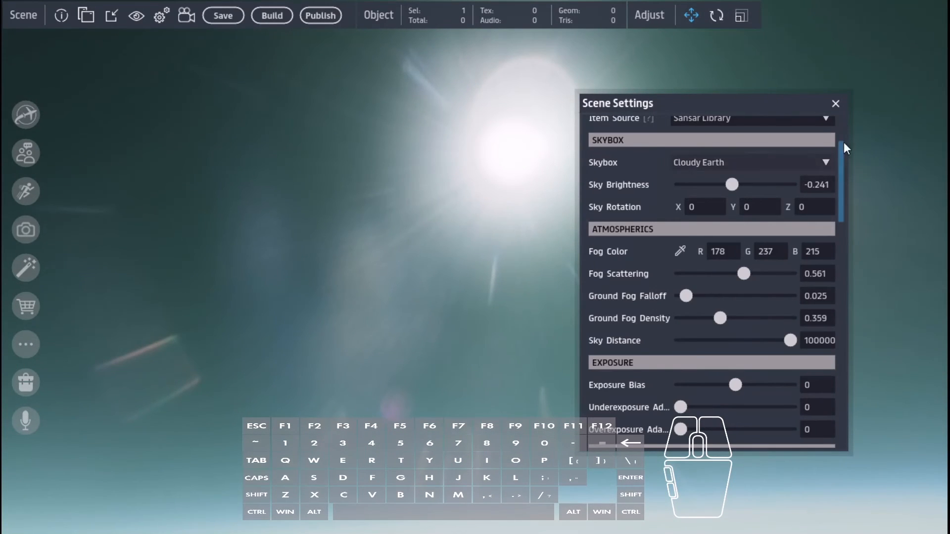
# - Close the Scene Settings and fly over the rocky valley to check the new lighting and fog
pyautogui.click(836, 104)
pyautogui.moveTo(728, 253); pyautogui.dragTo(467, 412, button='right')
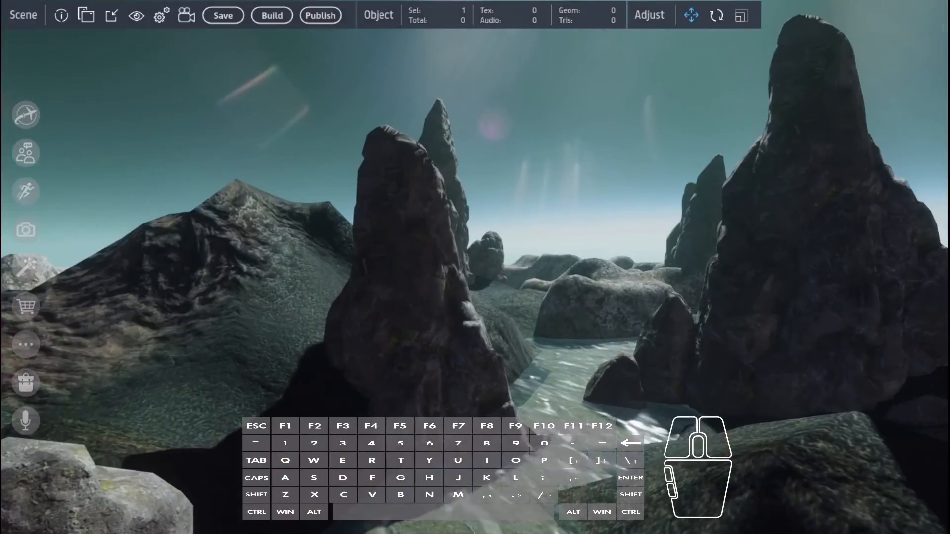
pyautogui.moveTo(544, 381); pyautogui.dragTo(809, 443, button='right')
pyautogui.press('w')
pyautogui.press('a')
pyautogui.press('w')
pyautogui.press('s')
# - Save and build the scene, visit the built world and close its chat window
pyautogui.click(267, 16)
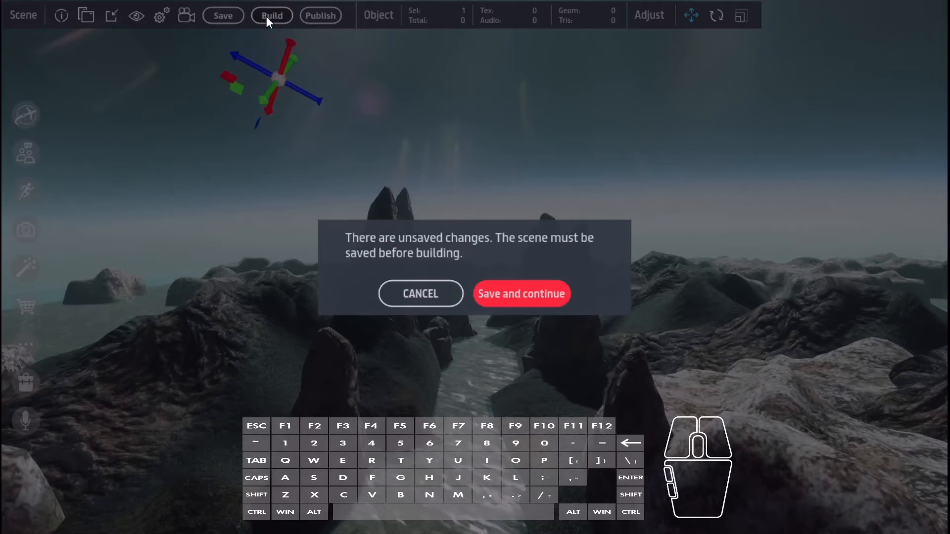
pyautogui.click(516, 293)
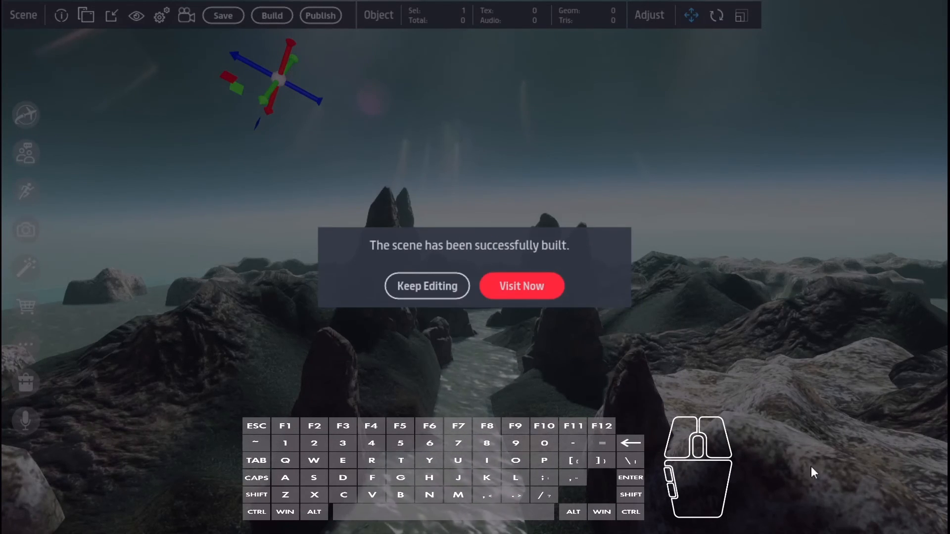
pyautogui.click(519, 291)
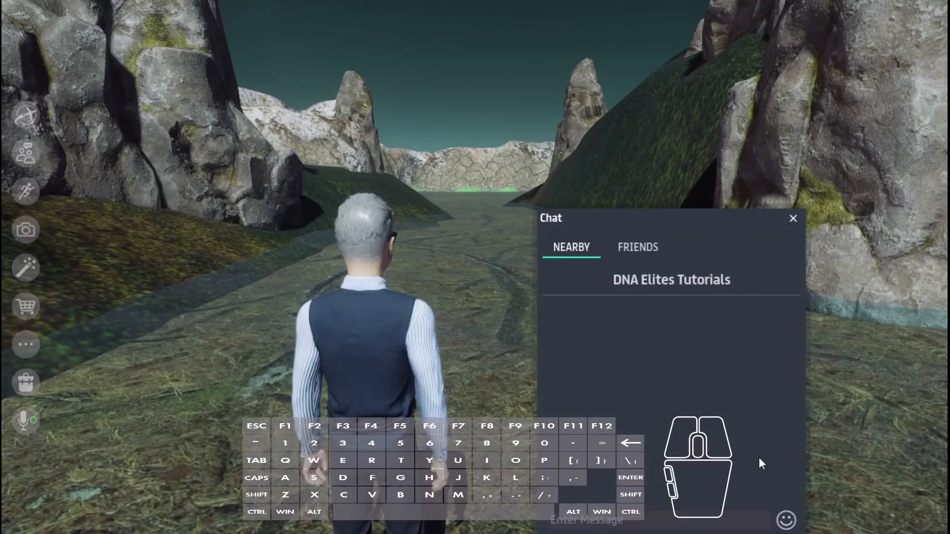
pyautogui.click(795, 220)
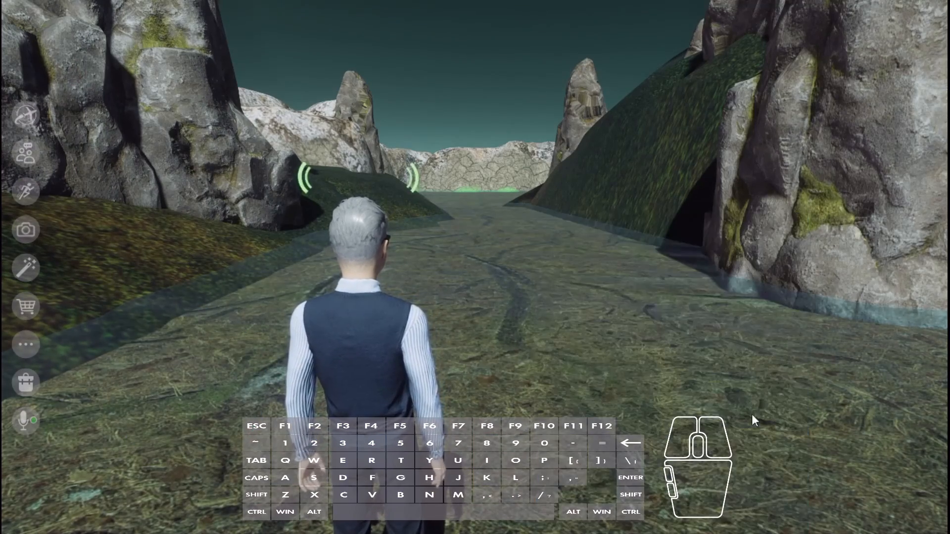
# - Turn the camera around the avatar to examine the sun, sky and shadows in the built world
pyautogui.moveTo(752, 414); pyautogui.dragTo(480, 344, button='right')
pyautogui.moveTo(811, 416); pyautogui.dragTo(610, 452, button='right')
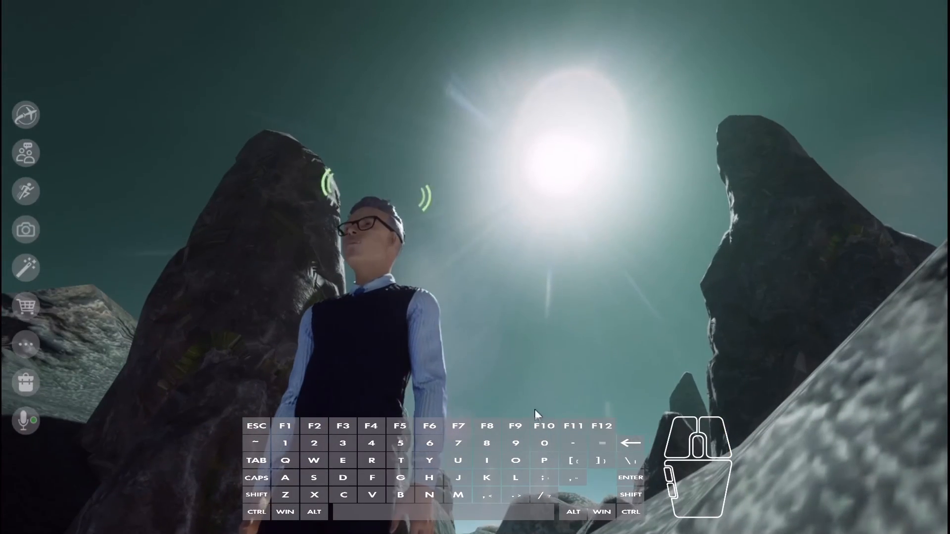
pyautogui.moveTo(638, 349); pyautogui.dragTo(544, 352, button='right')
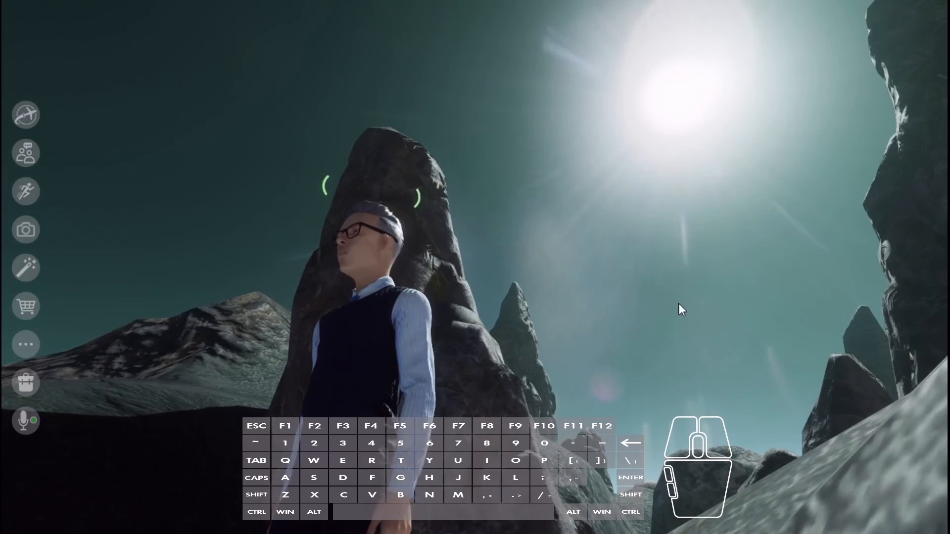
pyautogui.moveTo(679, 306); pyautogui.dragTo(622, 404, button='right')
pyautogui.moveTo(781, 415); pyautogui.dragTo(436, 396, button='right')
# - Walk the avatar through the valley to inspect the lit landscape, and zoom in on the avatar from the front
pyautogui.press('w')
pyautogui.moveTo(602, 384); pyautogui.dragTo(948, 395, button='right')
pyautogui.press('w')
pyautogui.press('s')
pyautogui.press('d')
pyautogui.press('w')
pyautogui.press('w')
pyautogui.press('a')
pyautogui.press('w')
pyautogui.moveTo(475, 267); pyautogui.dragTo(756, 245, button='right')
pyautogui.scroll(3, 707, 277)
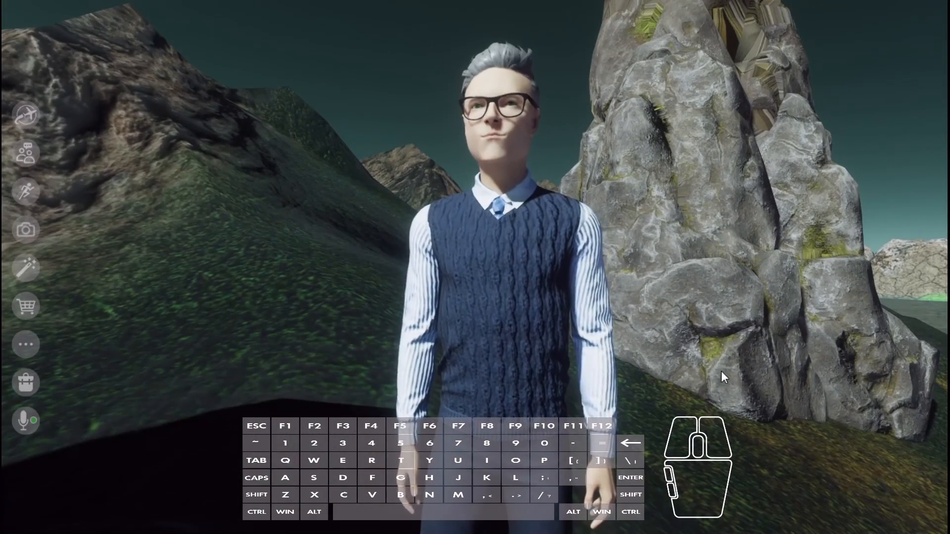